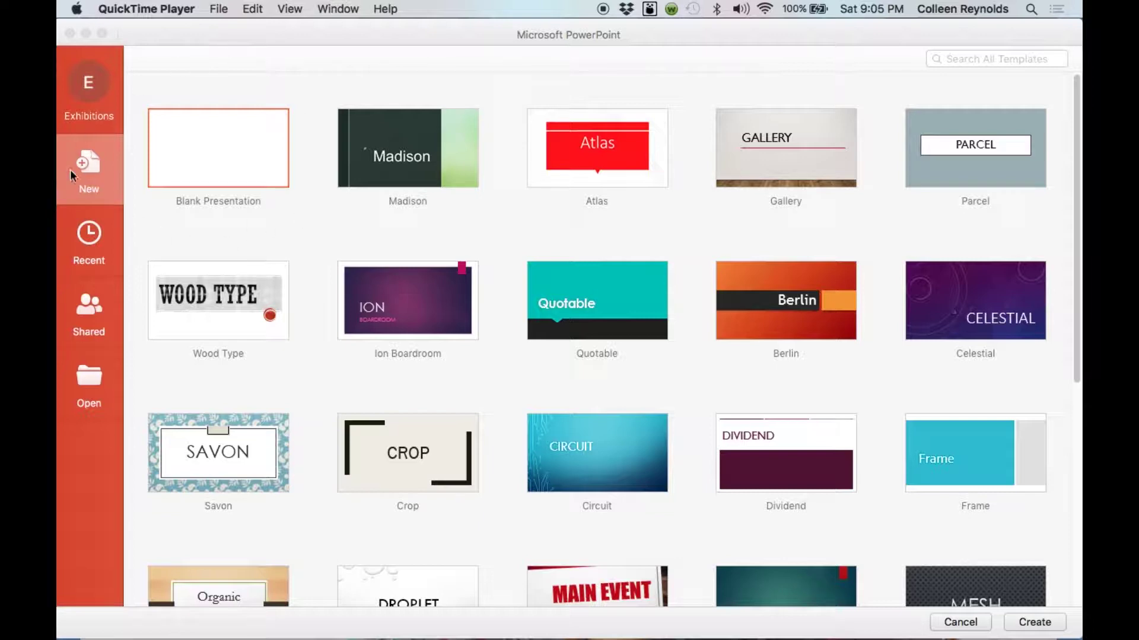
# Create blank Presentation1 from the Blank Presentation template
pyautogui.click(229, 143)
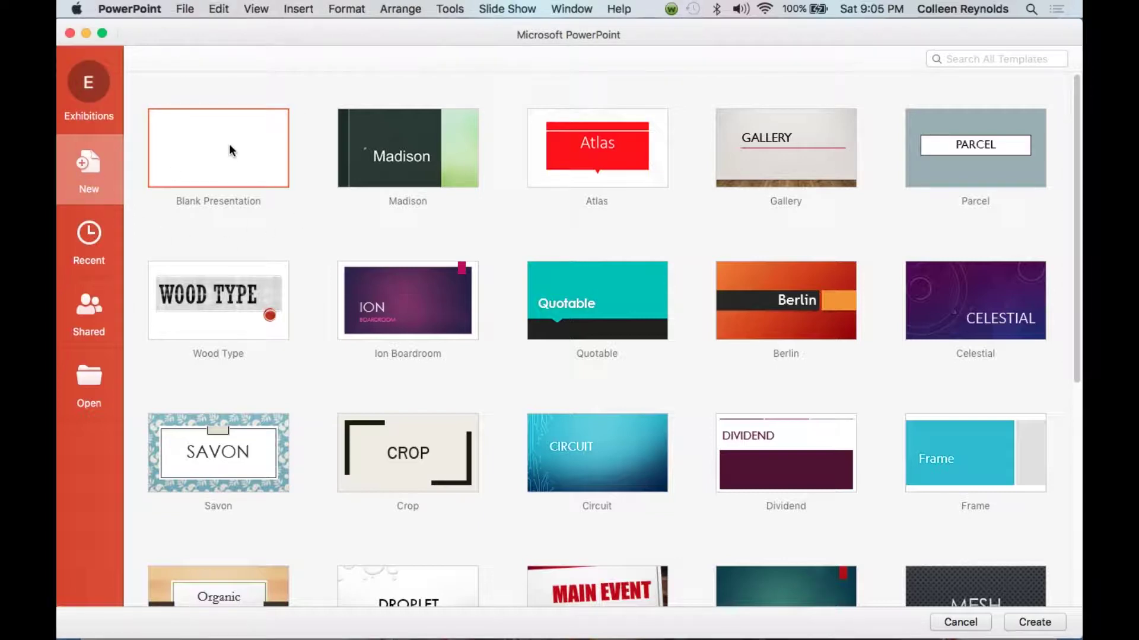
pyautogui.press('Escape')
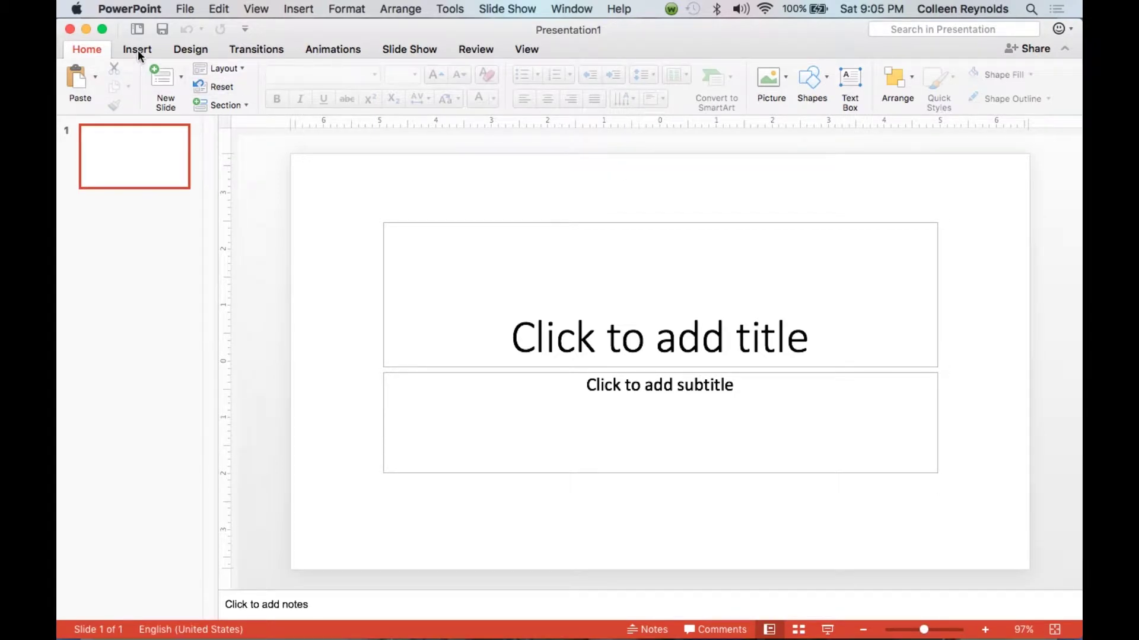
pyautogui.click(195, 52)
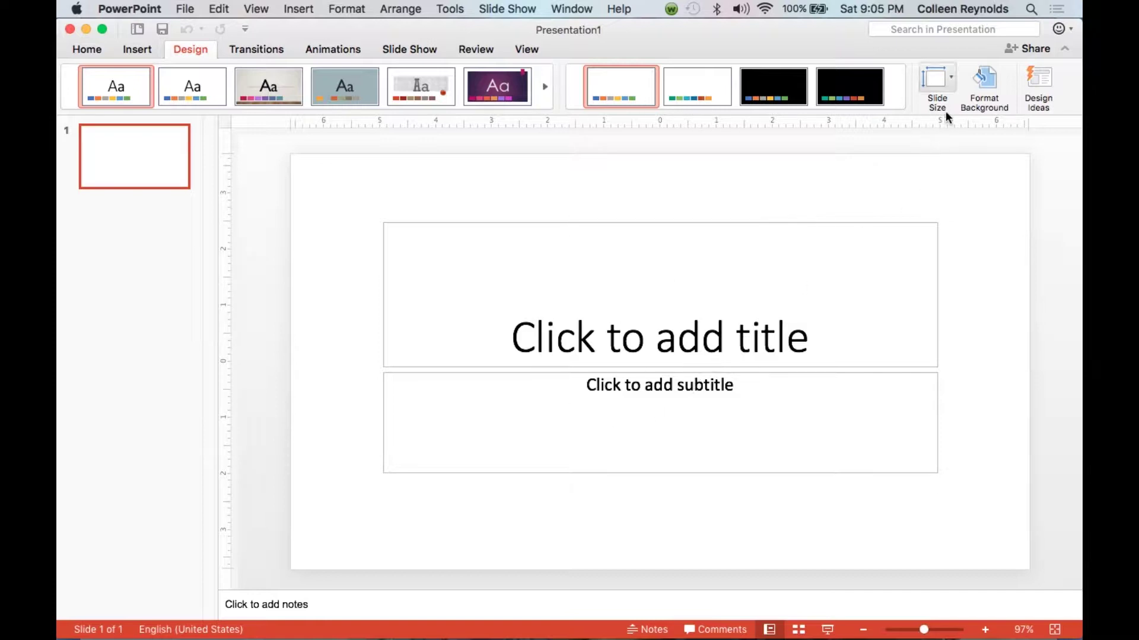
# In Page Setup, set the slide size to 11 in wide by 8.5 in high
pyautogui.click(954, 80)
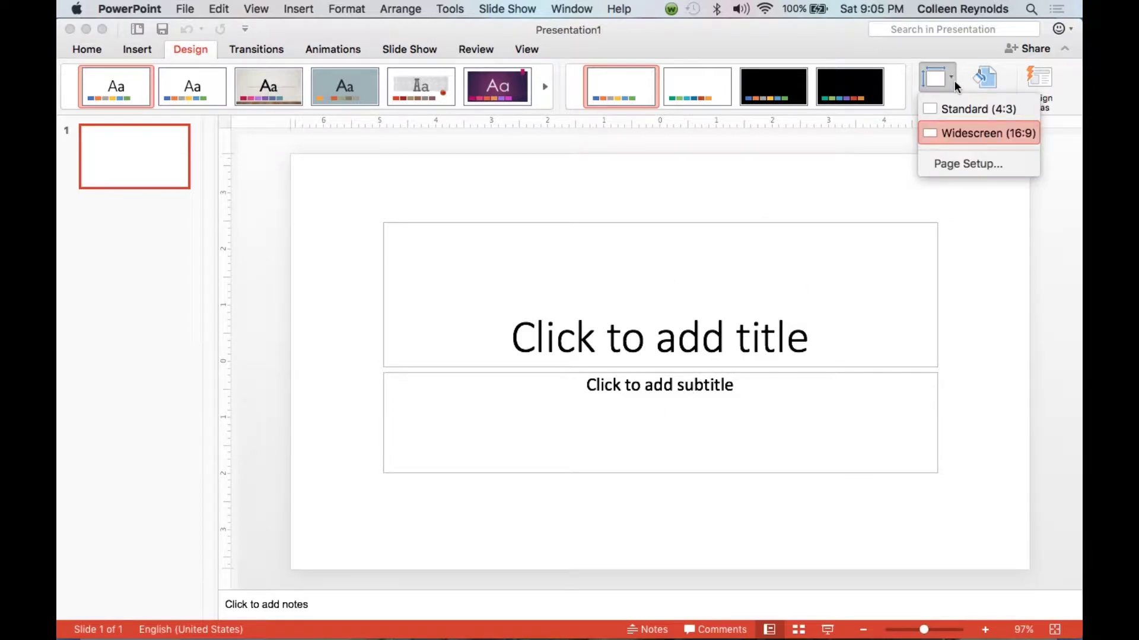
pyautogui.click(950, 164)
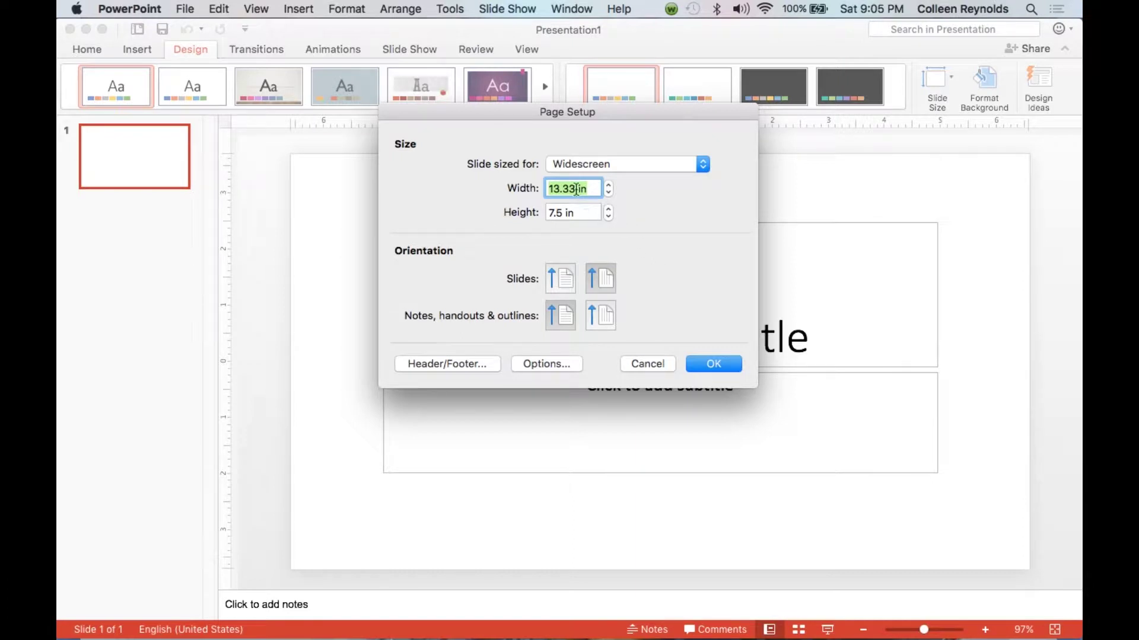
pyautogui.click(576, 189)
pyautogui.moveTo(576, 189); pyautogui.dragTo(539, 188)
pyautogui.write('11')
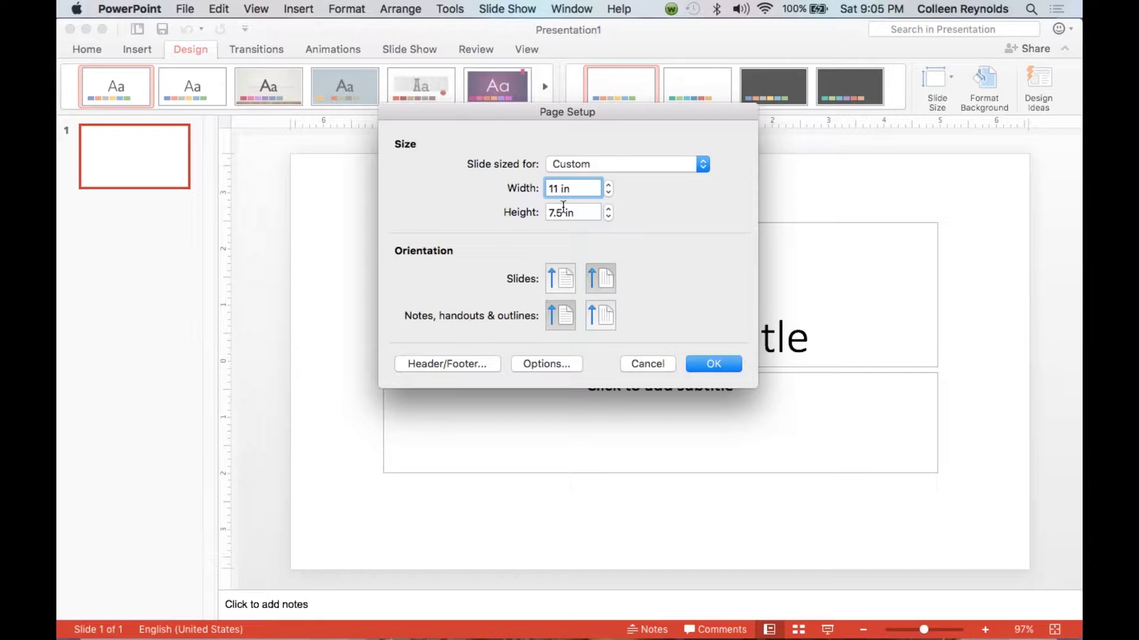
pyautogui.moveTo(554, 212); pyautogui.dragTo(537, 214)
pyautogui.write('8')
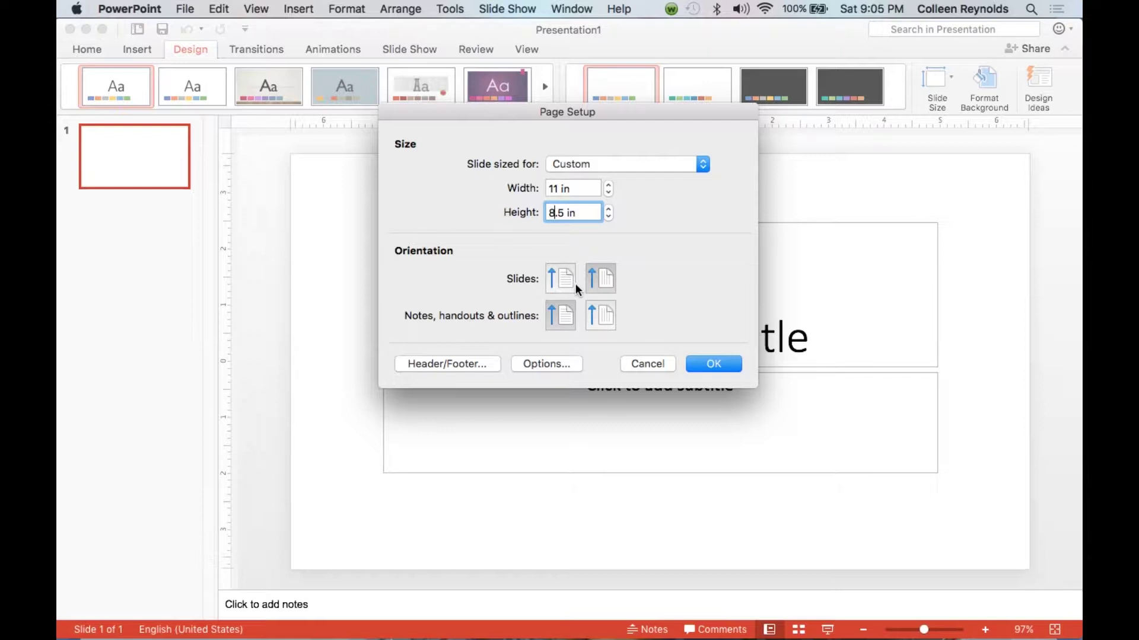
pyautogui.click(713, 365)
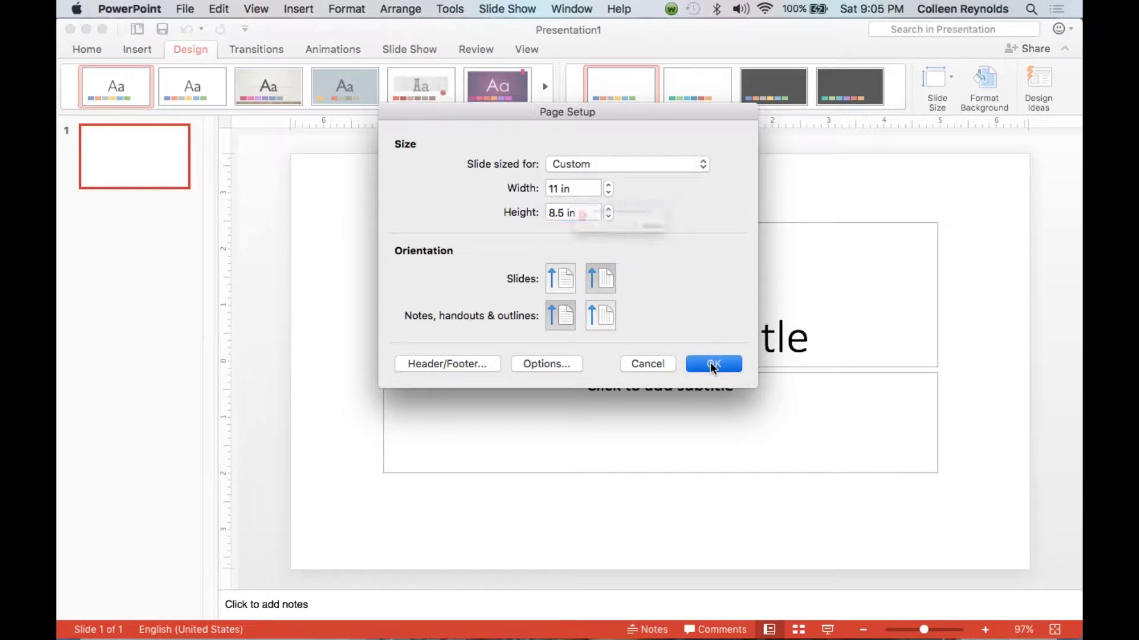
# Scale content up to the 11 × 8.5 in size and delete the title and subtitle placeholders
pyautogui.click(753, 255)
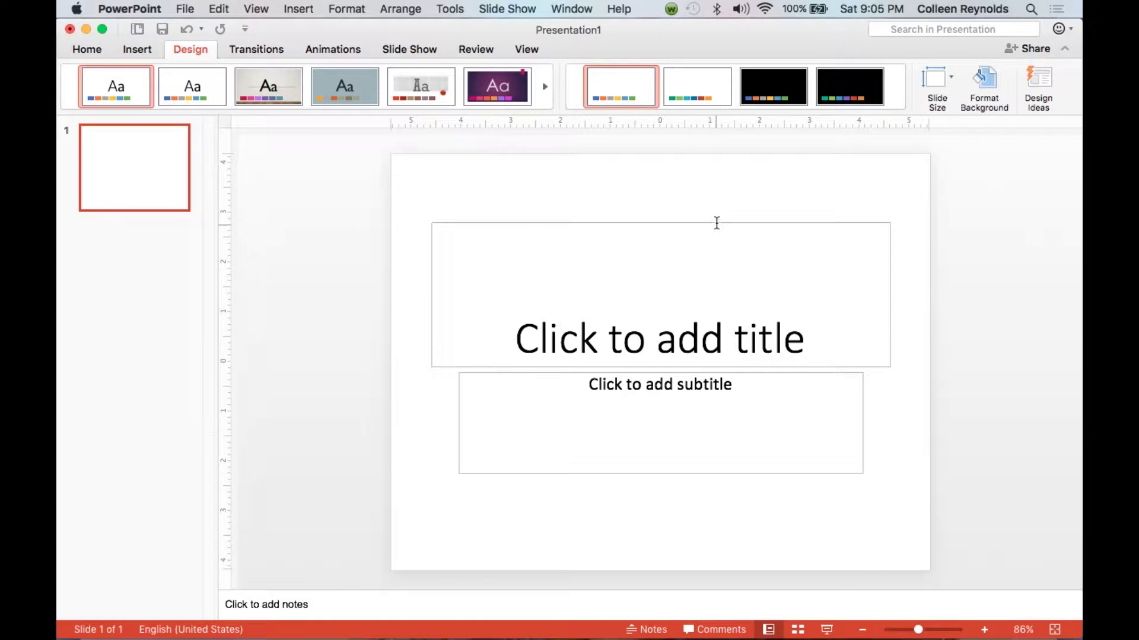
pyautogui.click(714, 223)
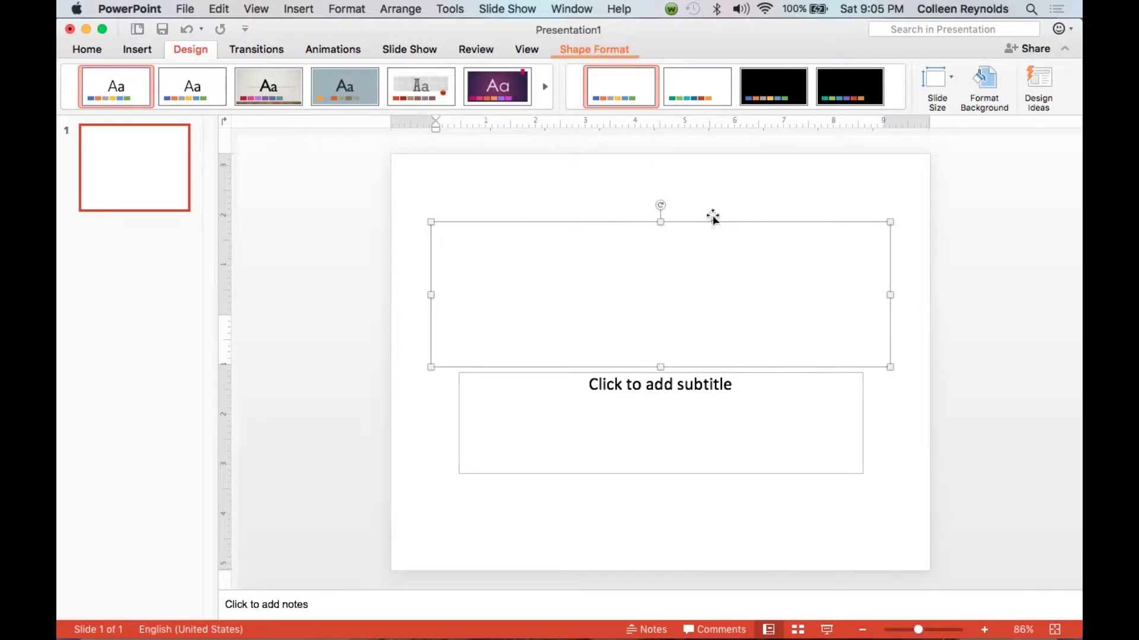
pyautogui.click(712, 223)
pyautogui.press('Delete')
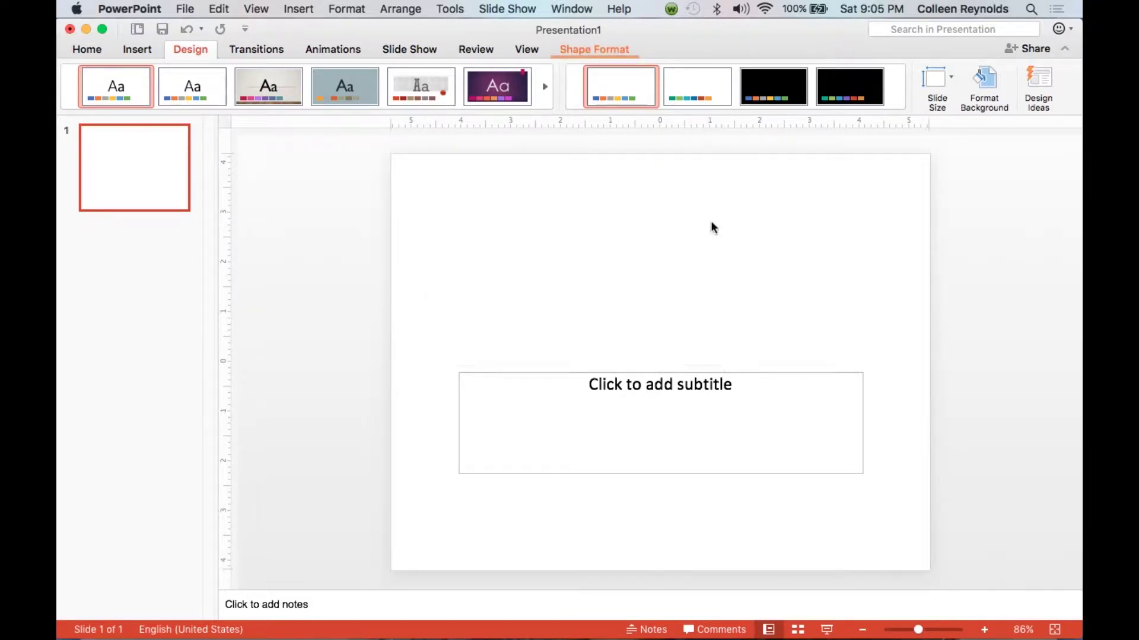
pyautogui.click(709, 386)
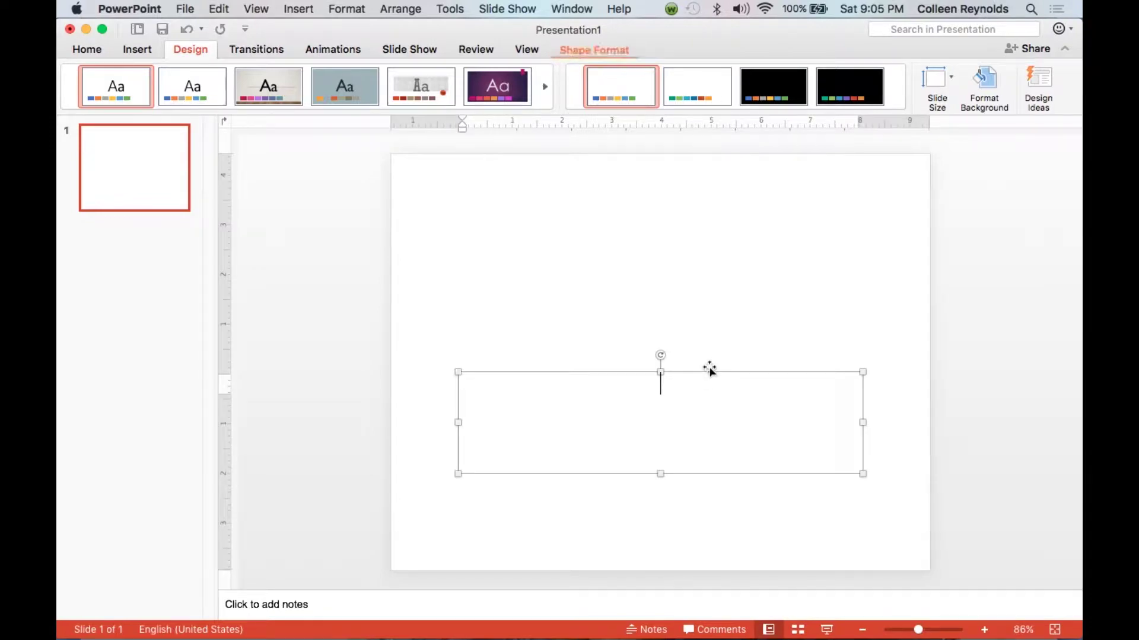
pyautogui.click(709, 373)
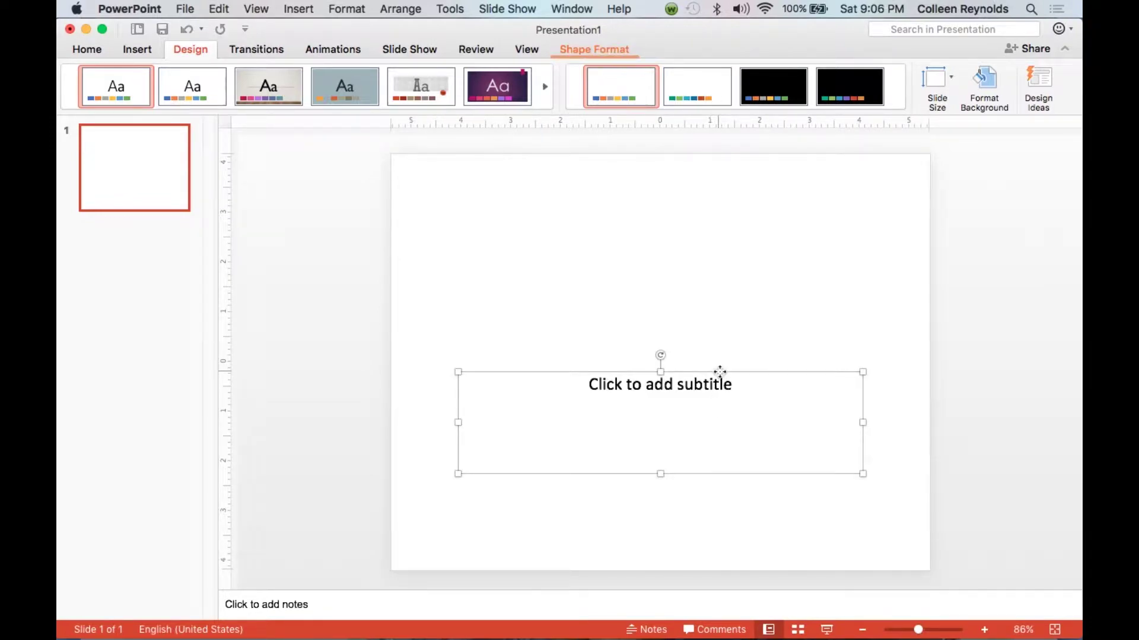
pyautogui.press('Delete')
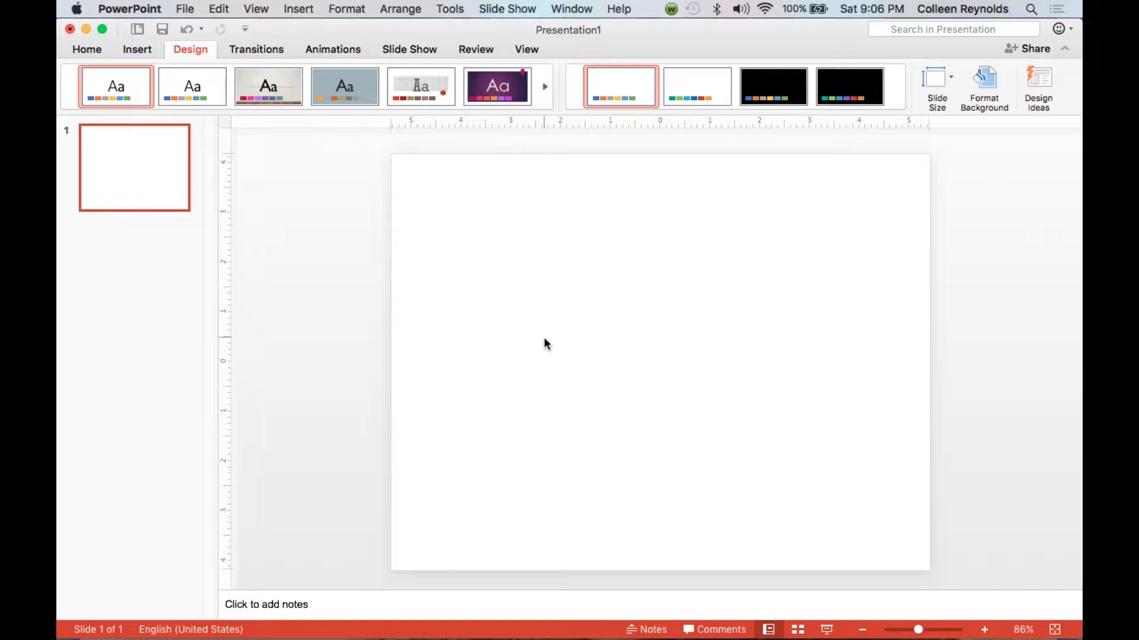
pyautogui.click(95, 51)
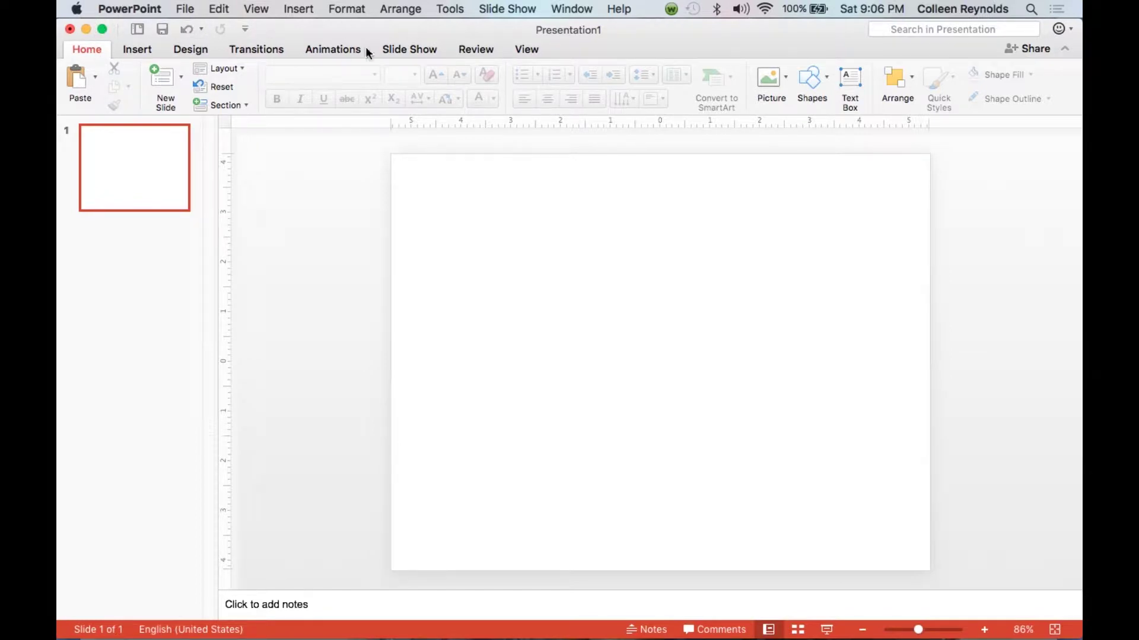
pyautogui.click(135, 52)
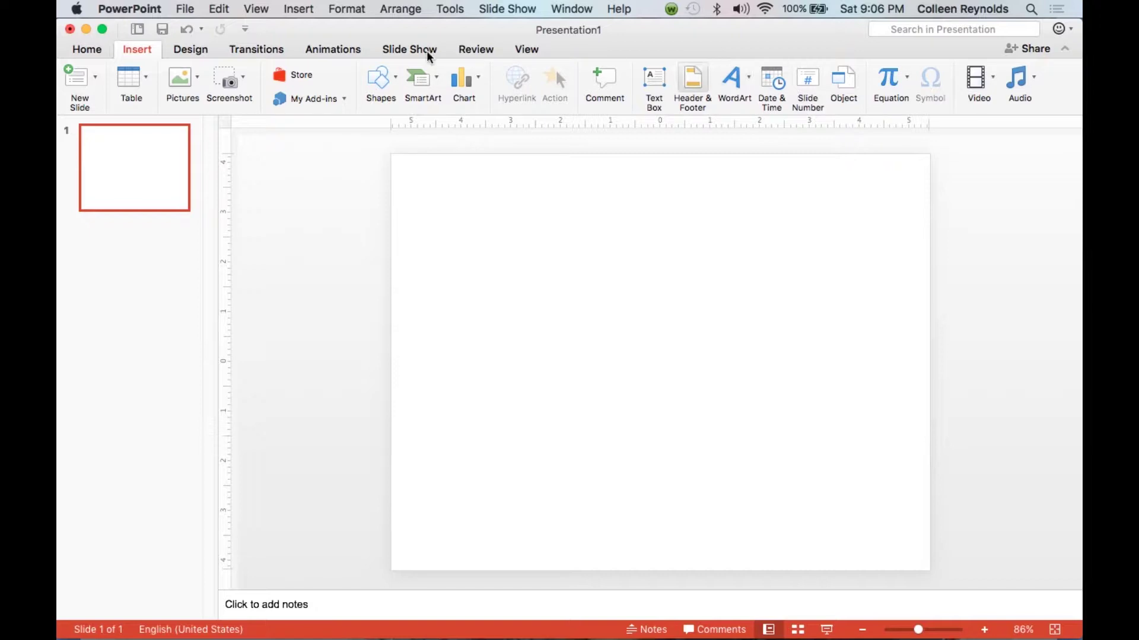
# Draw a roughly 1.3 in rectangle square and position it at the slide's upper left
pyautogui.click(86, 50)
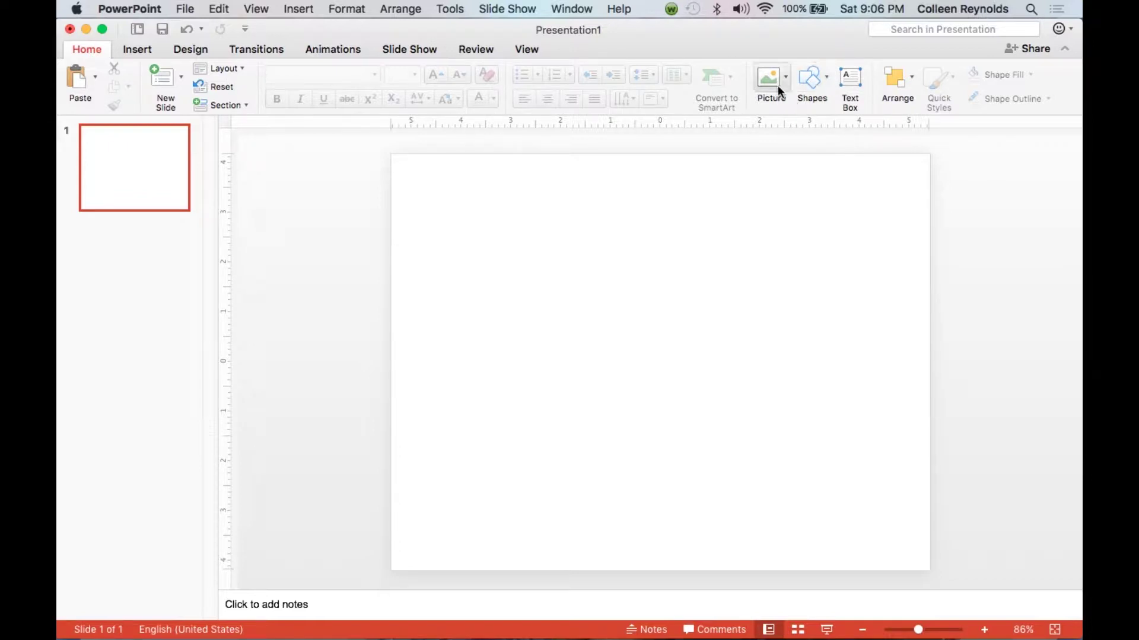
pyautogui.click(826, 80)
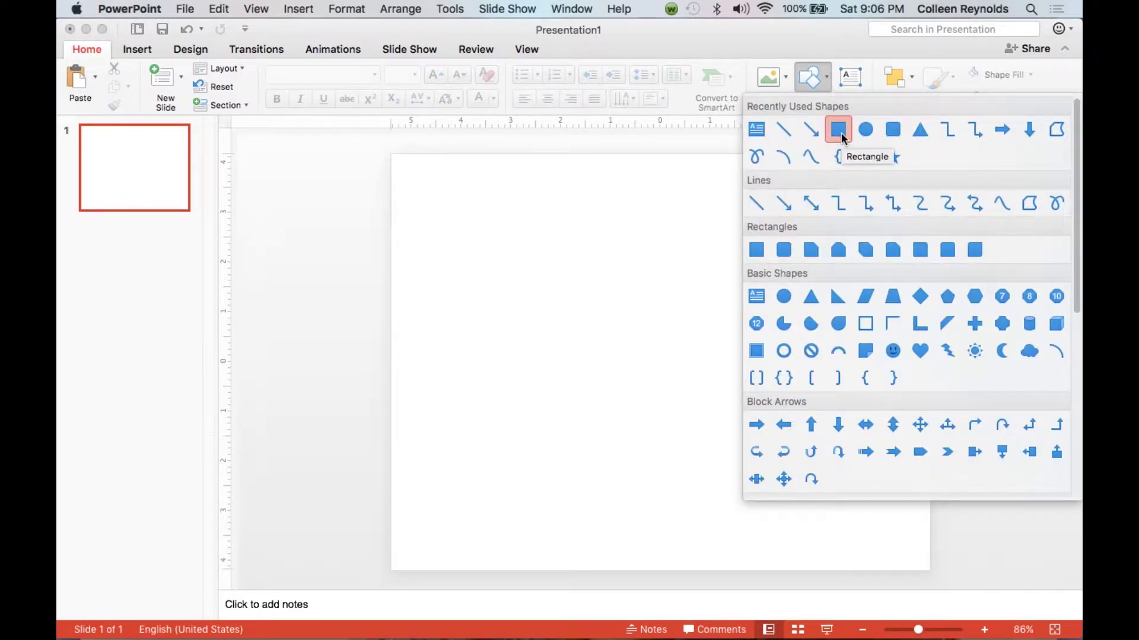
pyautogui.click(756, 250)
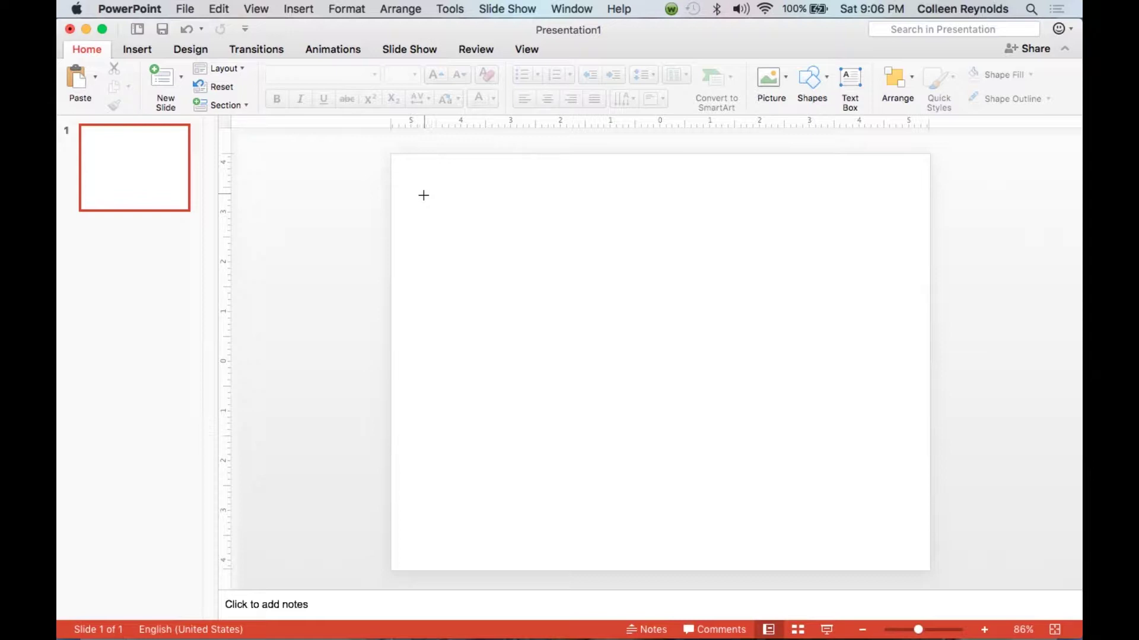
pyautogui.moveTo(420, 187); pyautogui.dragTo(474, 245)
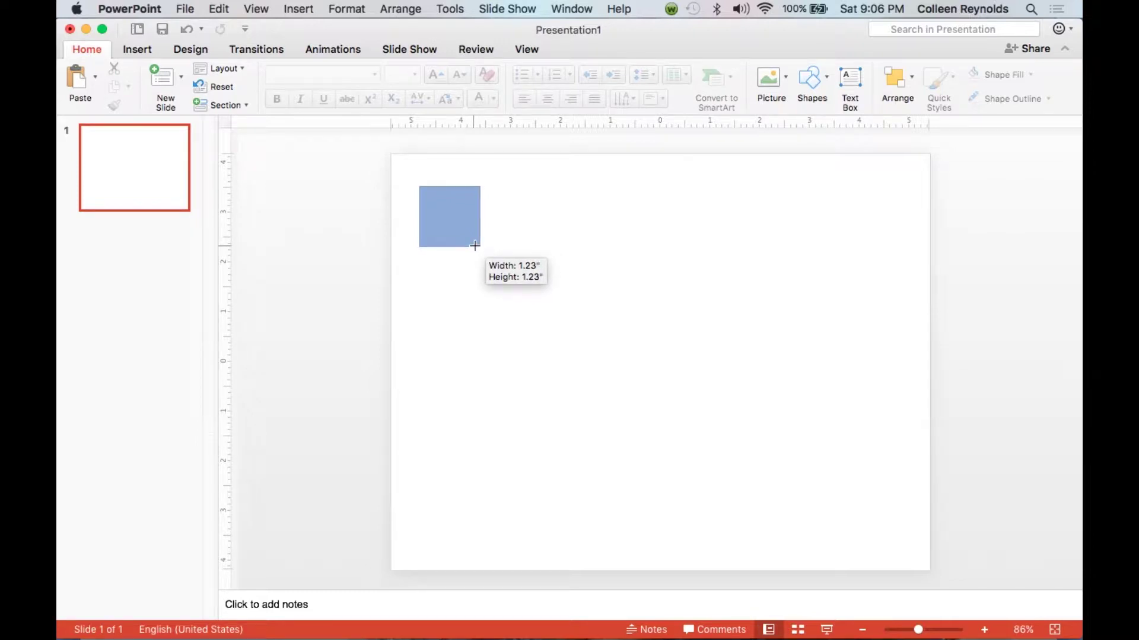
pyautogui.moveTo(474, 245); pyautogui.dragTo(475, 248)
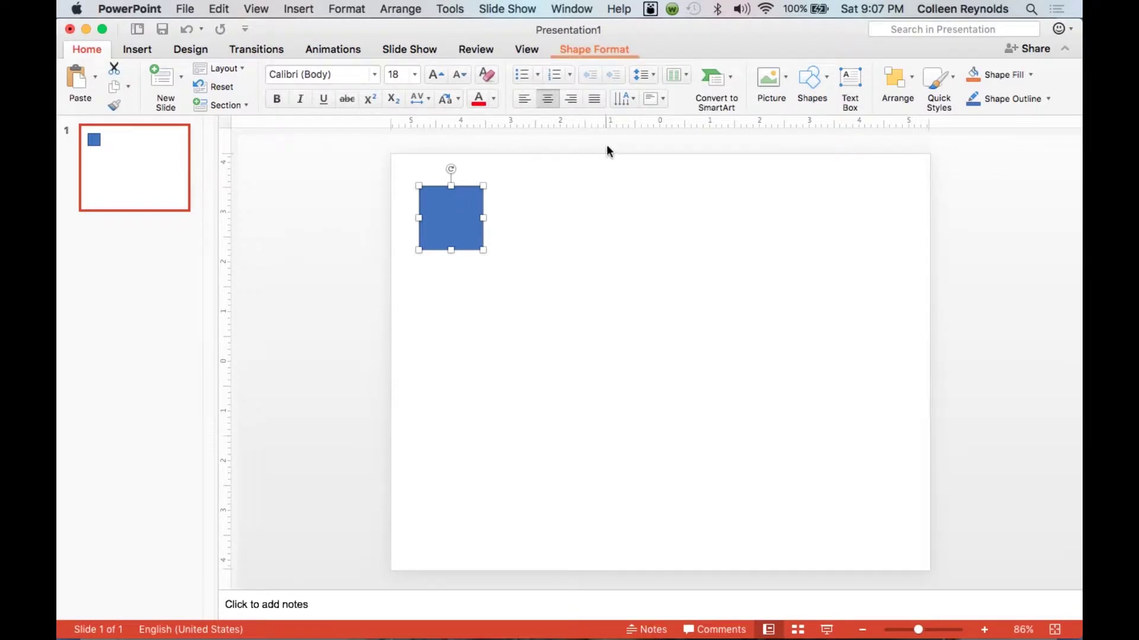
pyautogui.moveTo(452, 224); pyautogui.dragTo(634, 194)
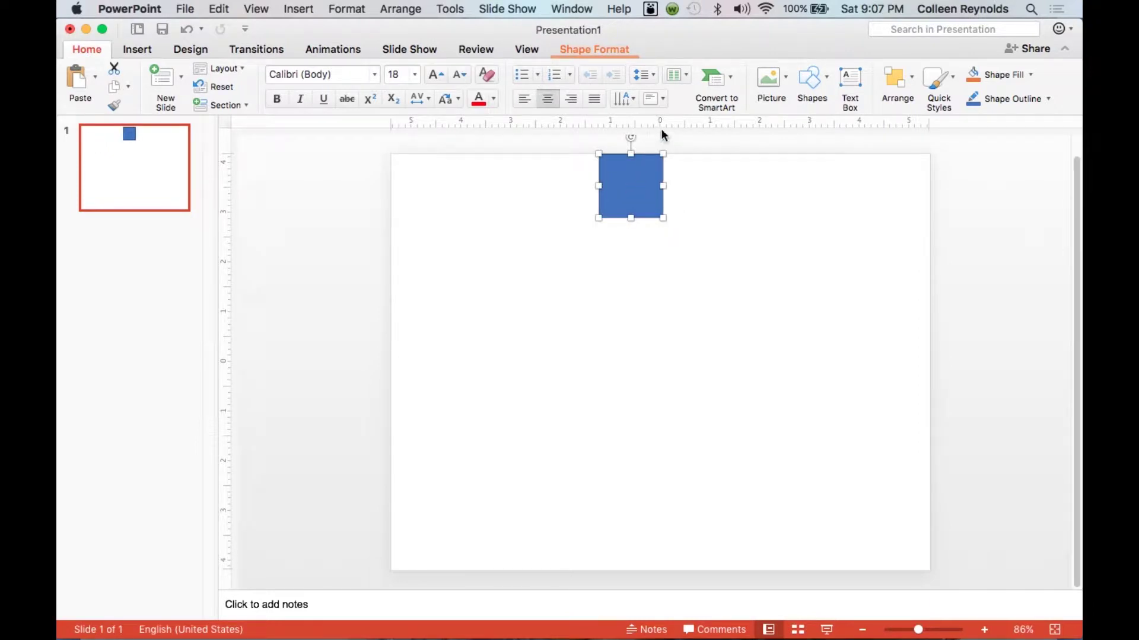
pyautogui.moveTo(599, 154); pyautogui.dragTo(609, 160)
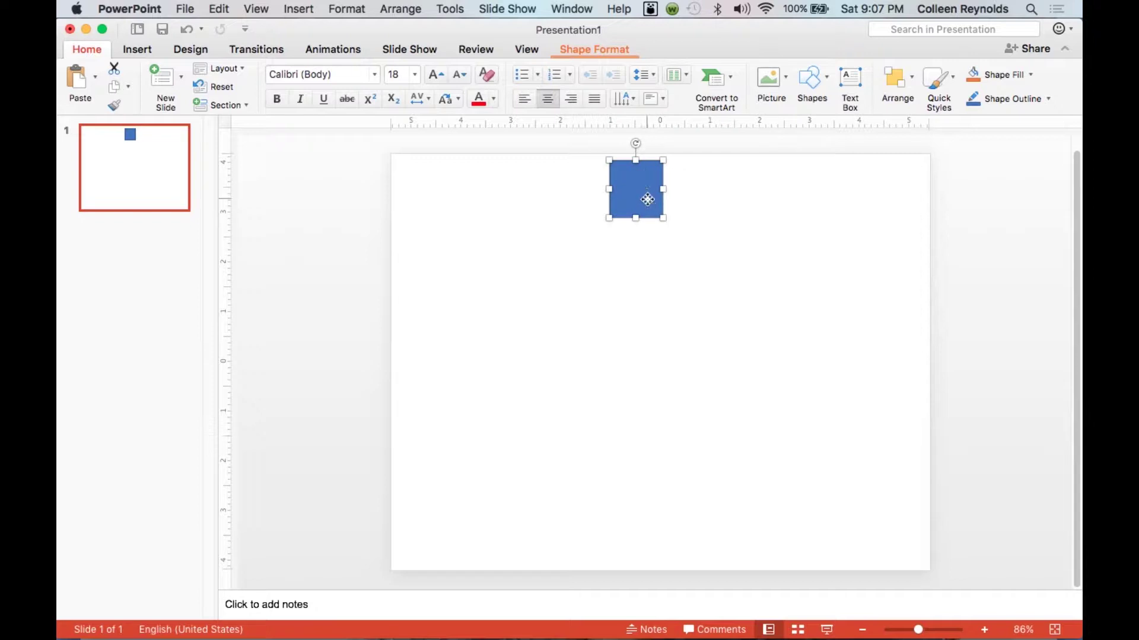
pyautogui.moveTo(647, 200); pyautogui.dragTo(446, 224)
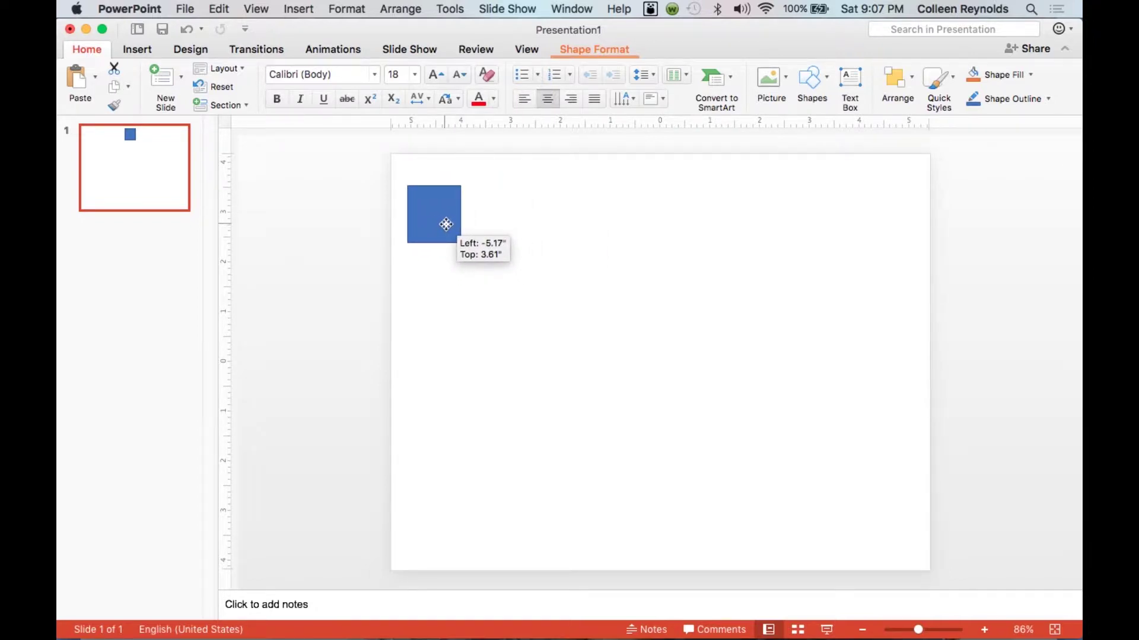
pyautogui.moveTo(446, 224); pyautogui.dragTo(446, 224)
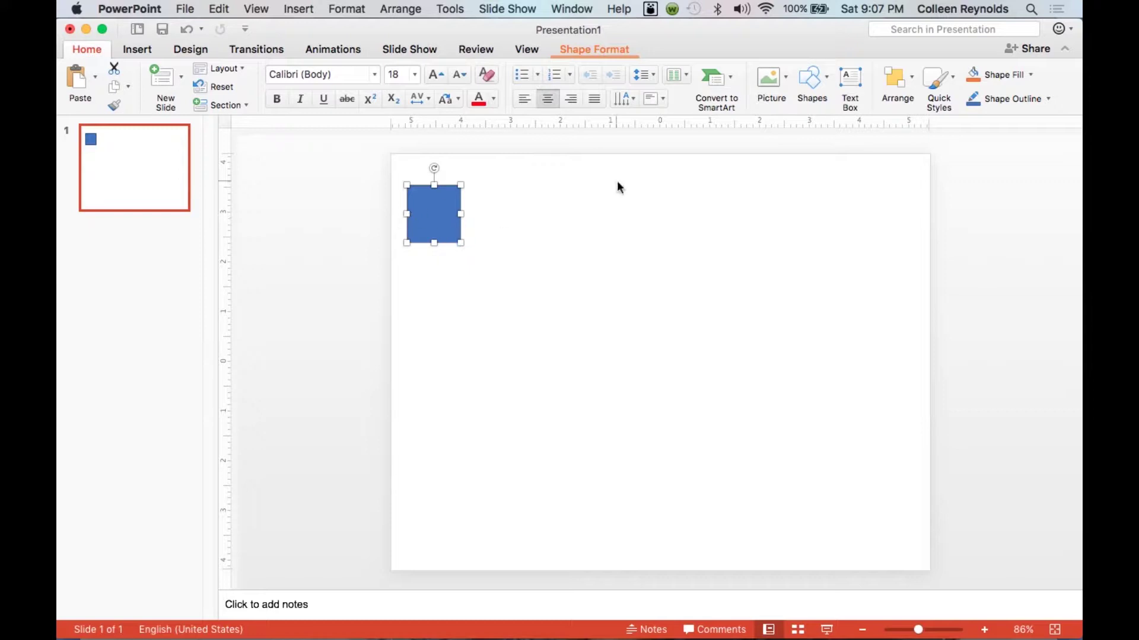
pyautogui.click(1049, 100)
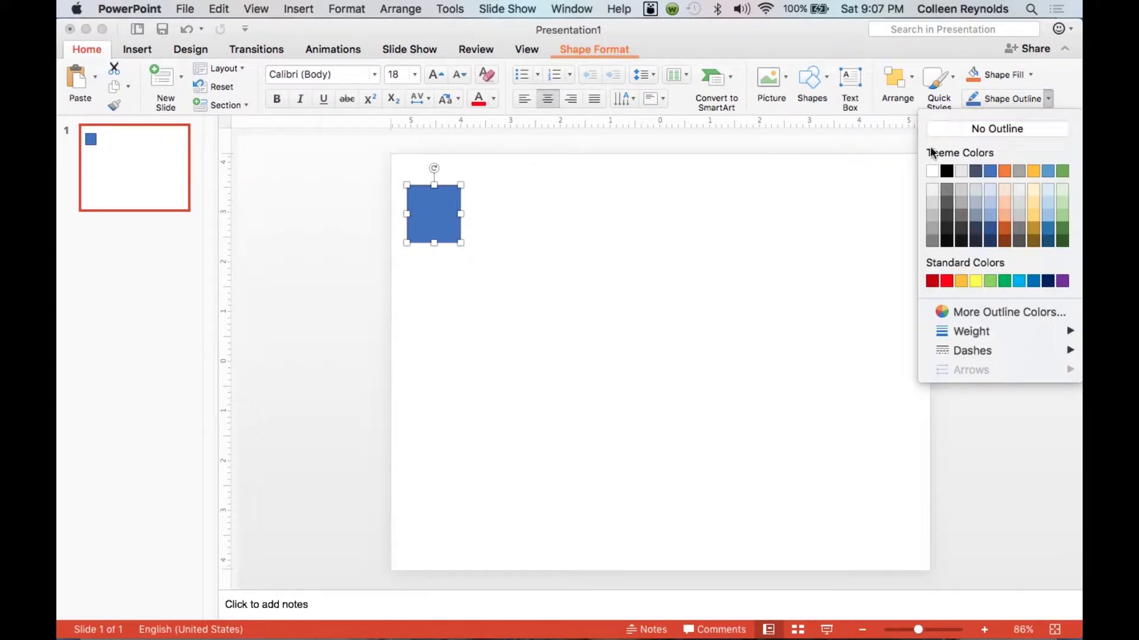
pyautogui.click(948, 175)
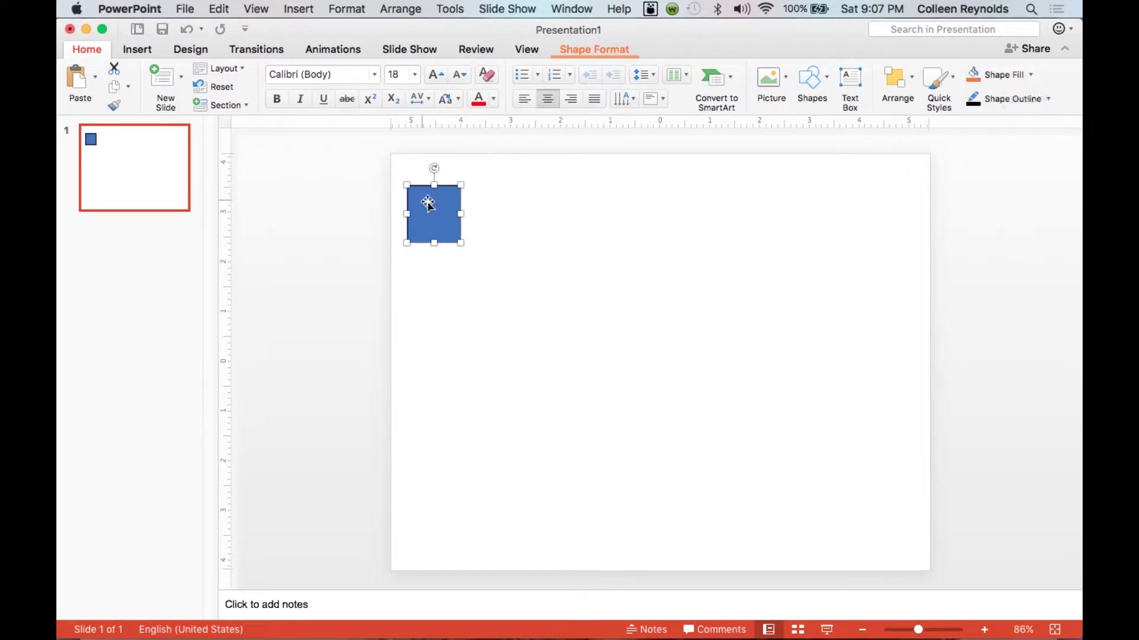
pyautogui.click(1032, 77)
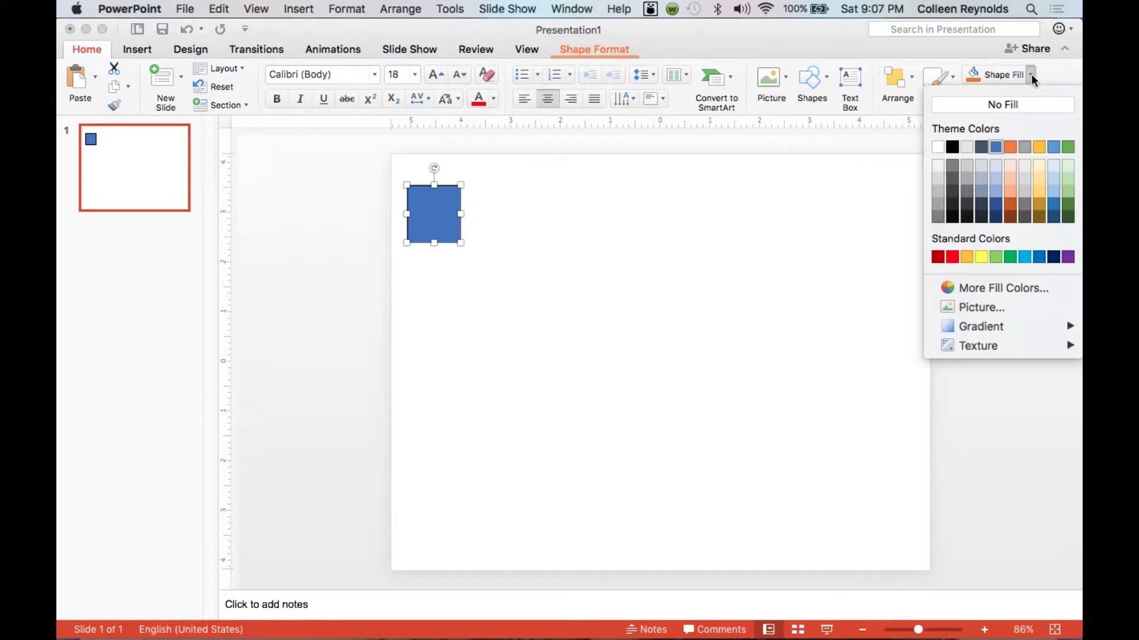
pyautogui.click(939, 148)
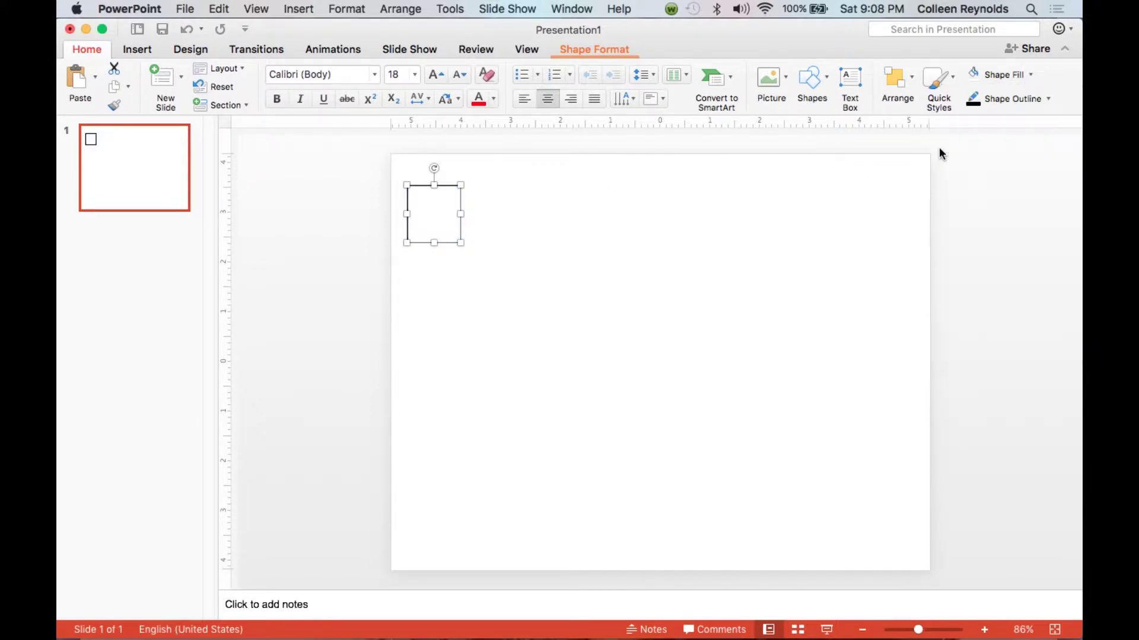
pyautogui.click(751, 254)
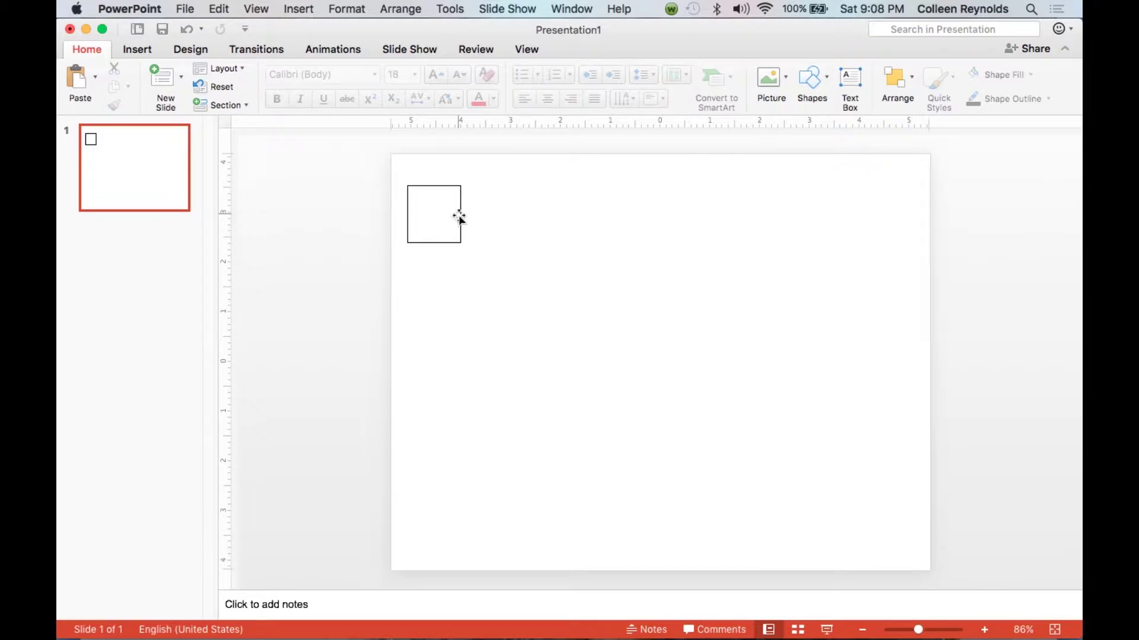
pyautogui.click(440, 243)
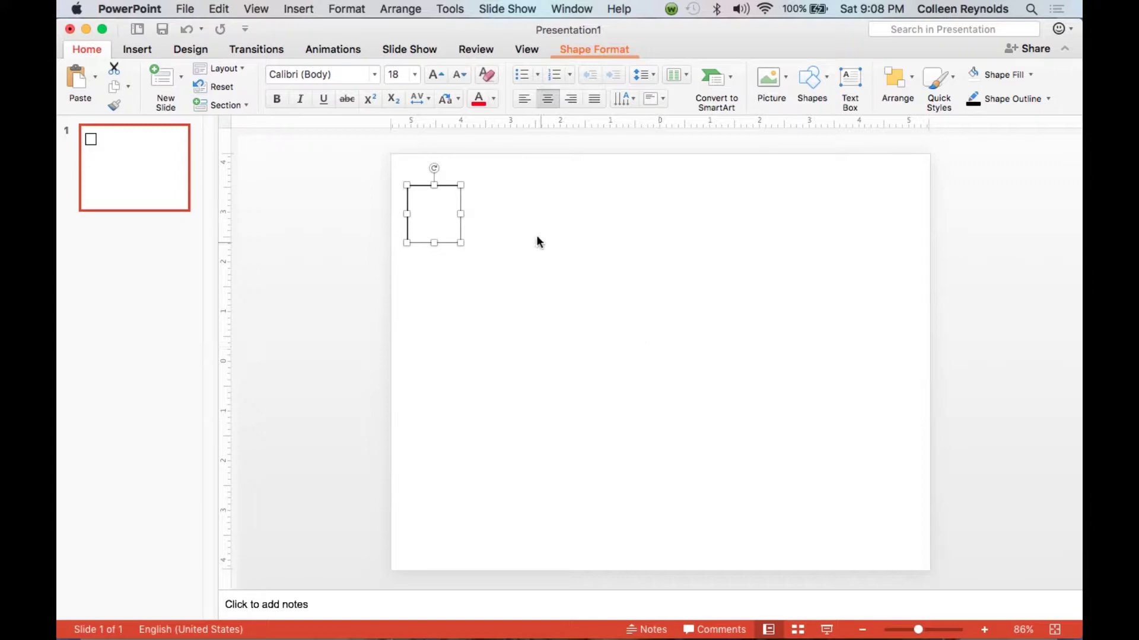
pyautogui.rightClick(449, 238)
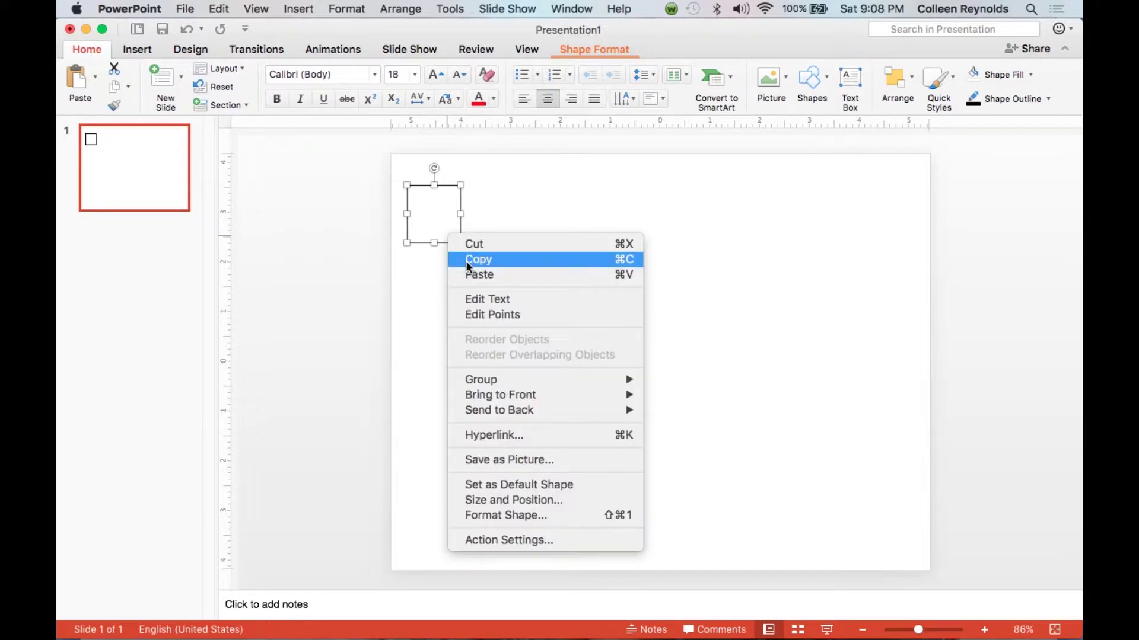
# Copy the square and place a pasted duplicate flush against its right edge
pyautogui.click(680, 254)
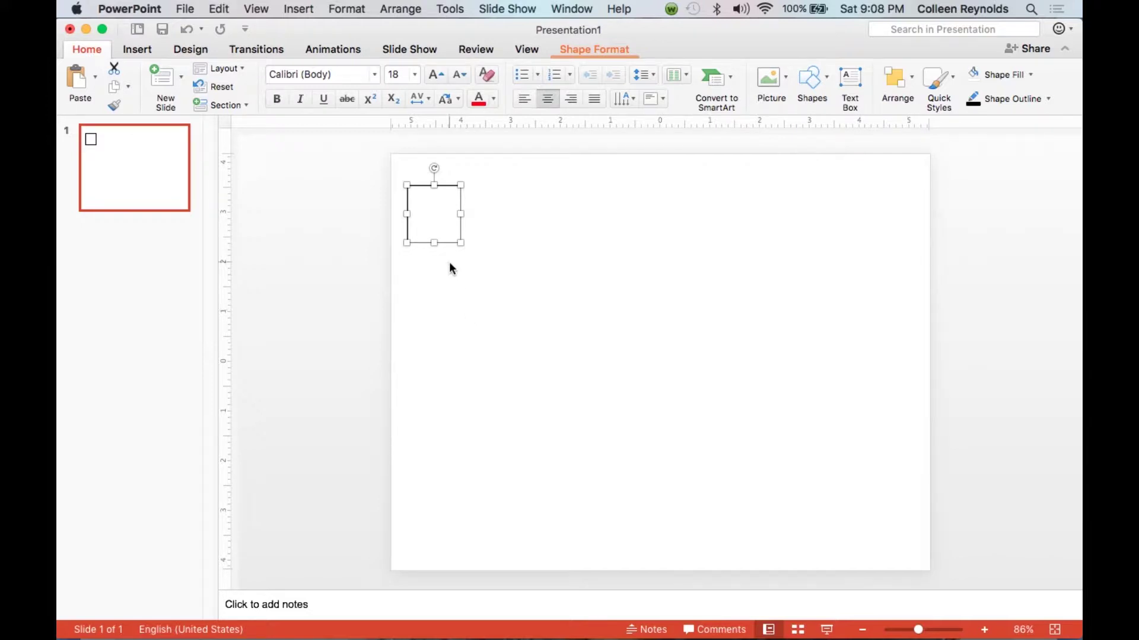
pyautogui.press('super+v')
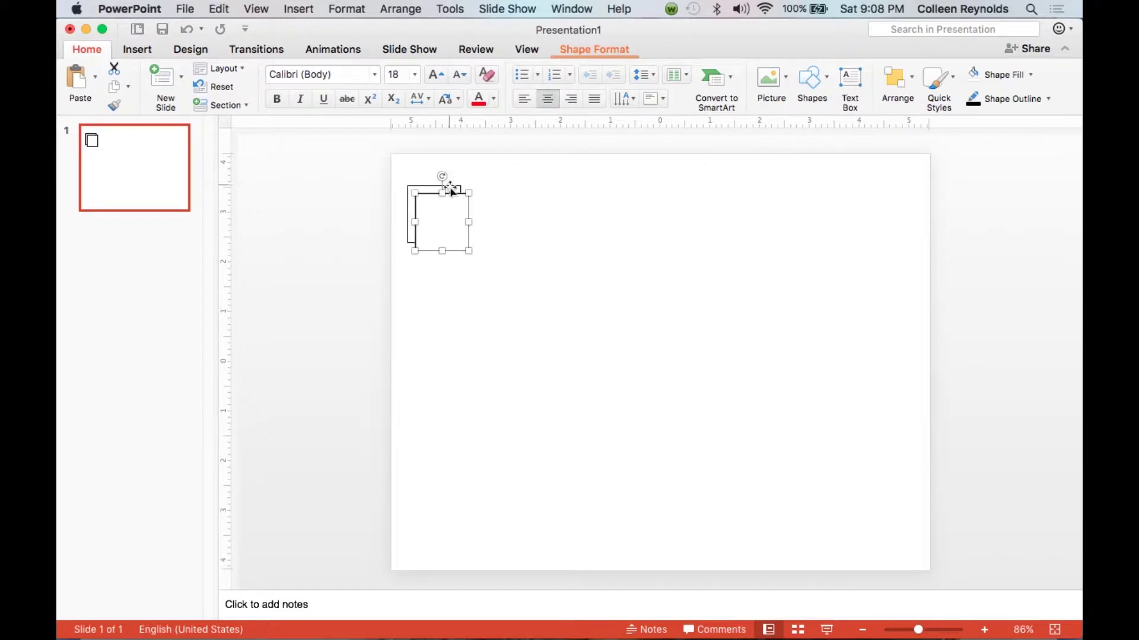
pyautogui.moveTo(451, 198); pyautogui.dragTo(493, 187)
pyautogui.click(645, 418)
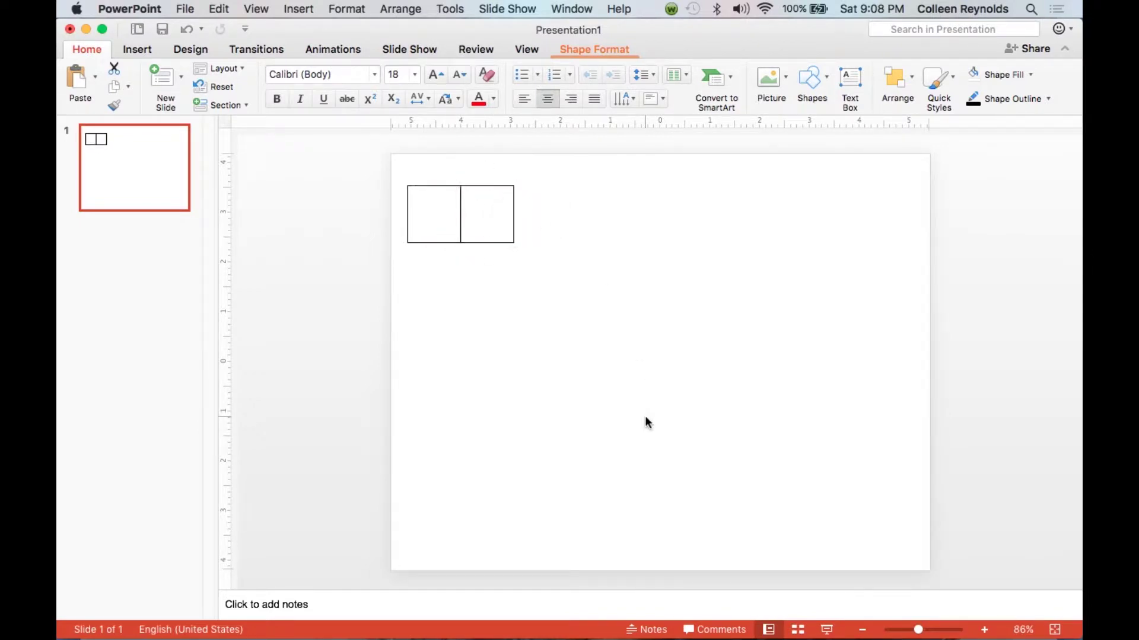
pyautogui.click(495, 217)
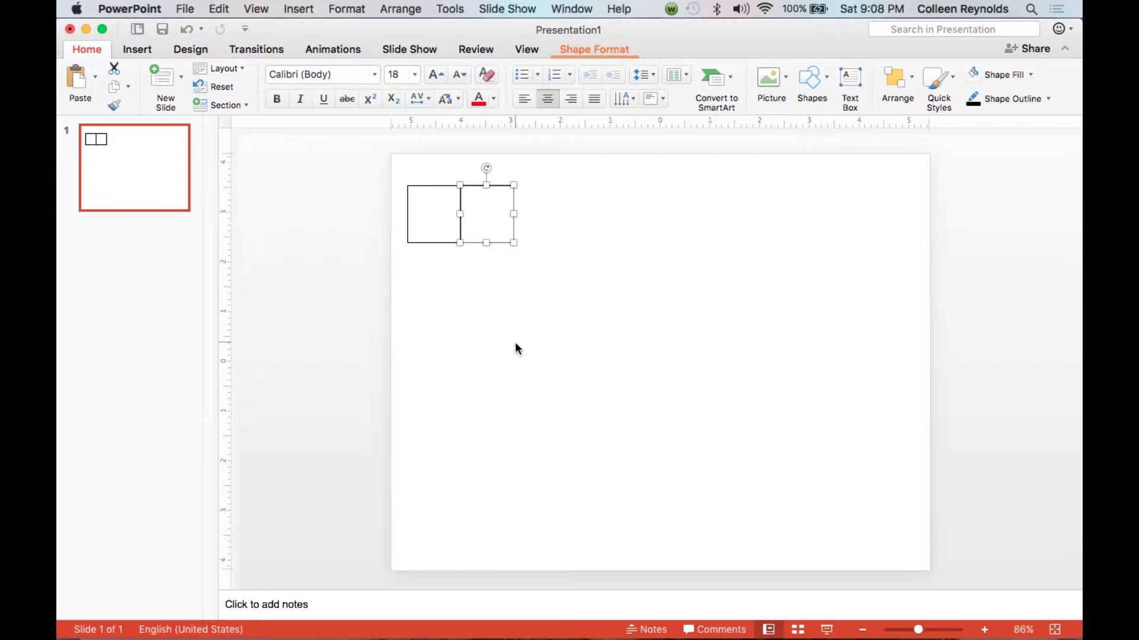
# Paste copies as the third through sixth squares, edge to edge in the row
pyautogui.press('super+v')
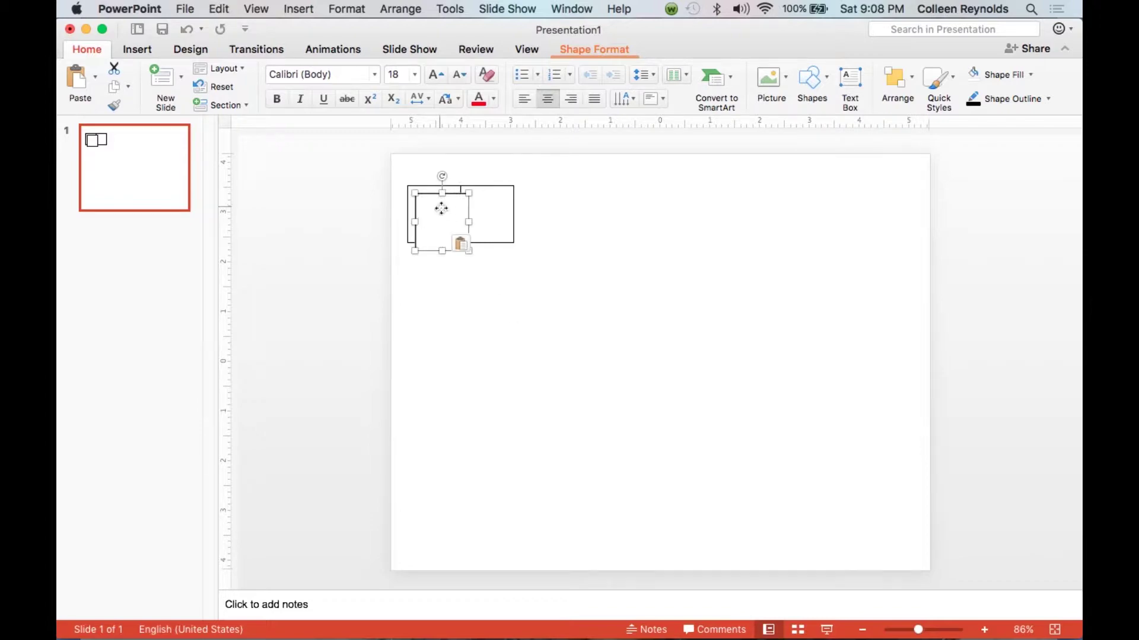
pyautogui.moveTo(441, 208); pyautogui.dragTo(544, 203)
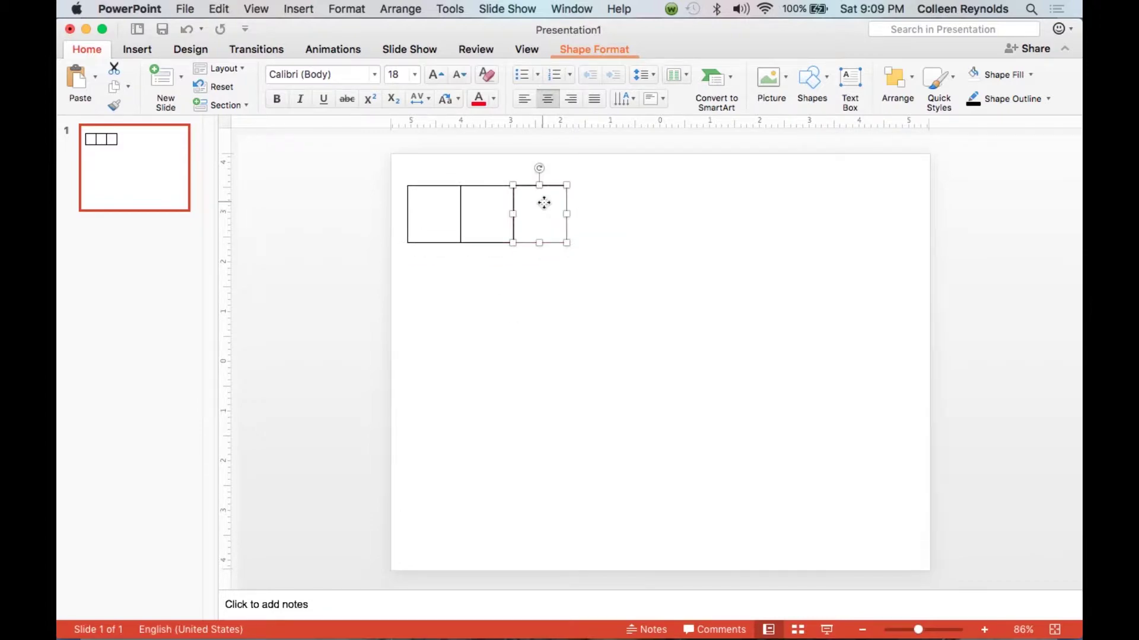
pyautogui.press('super+v')
pyautogui.moveTo(452, 214); pyautogui.dragTo(605, 203)
pyautogui.press('super+v')
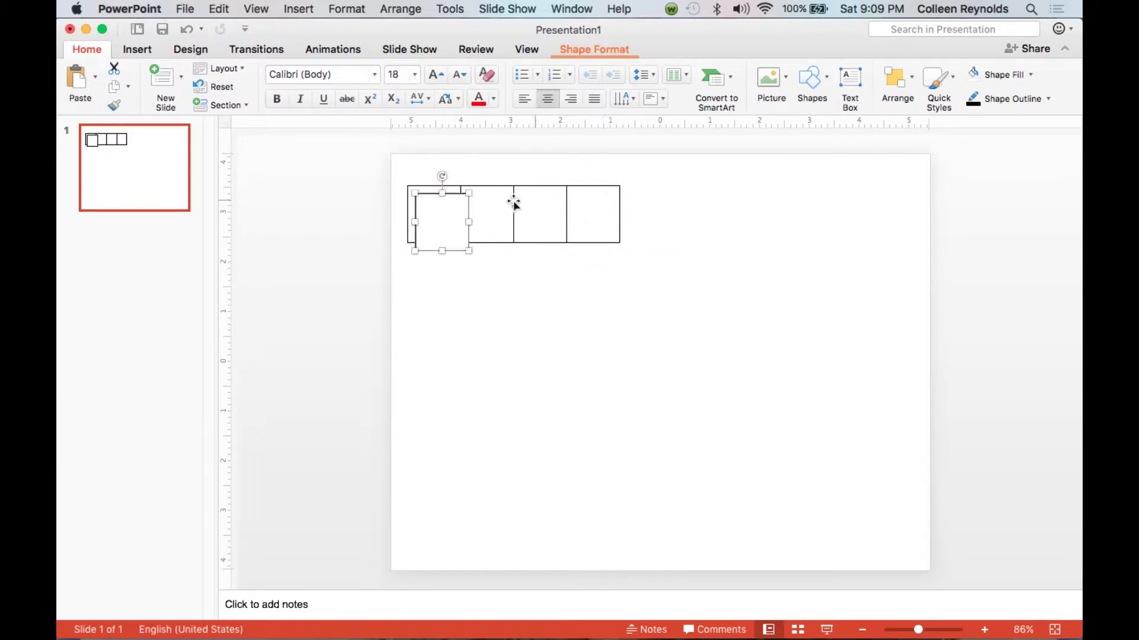
pyautogui.moveTo(452, 211); pyautogui.dragTo(656, 204)
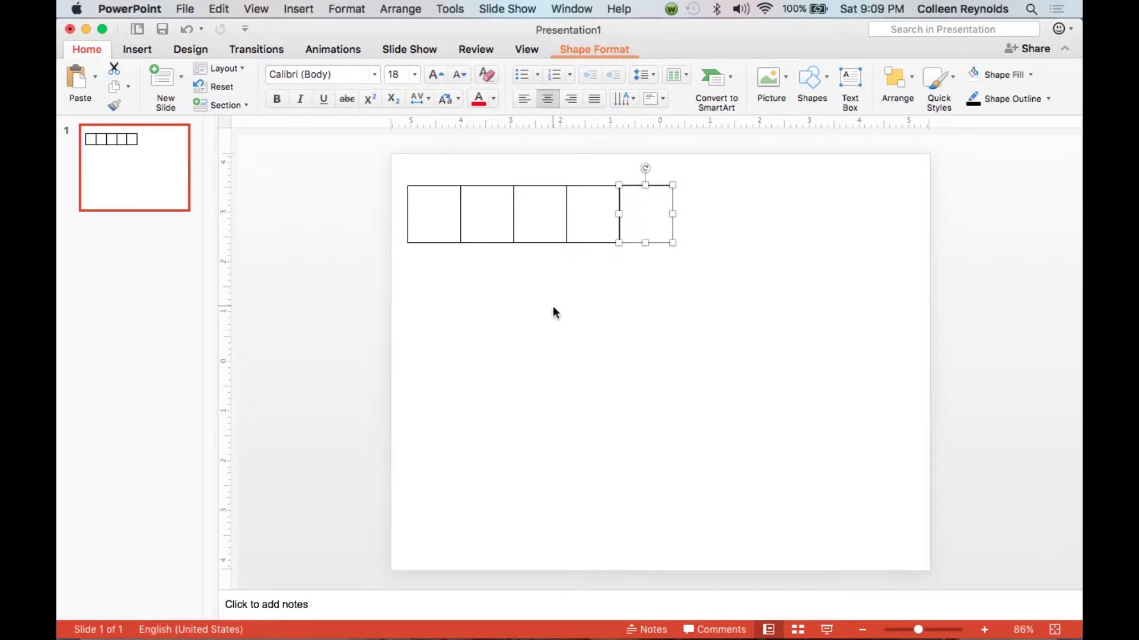
pyautogui.press('super+v')
pyautogui.moveTo(435, 222); pyautogui.dragTo(700, 222)
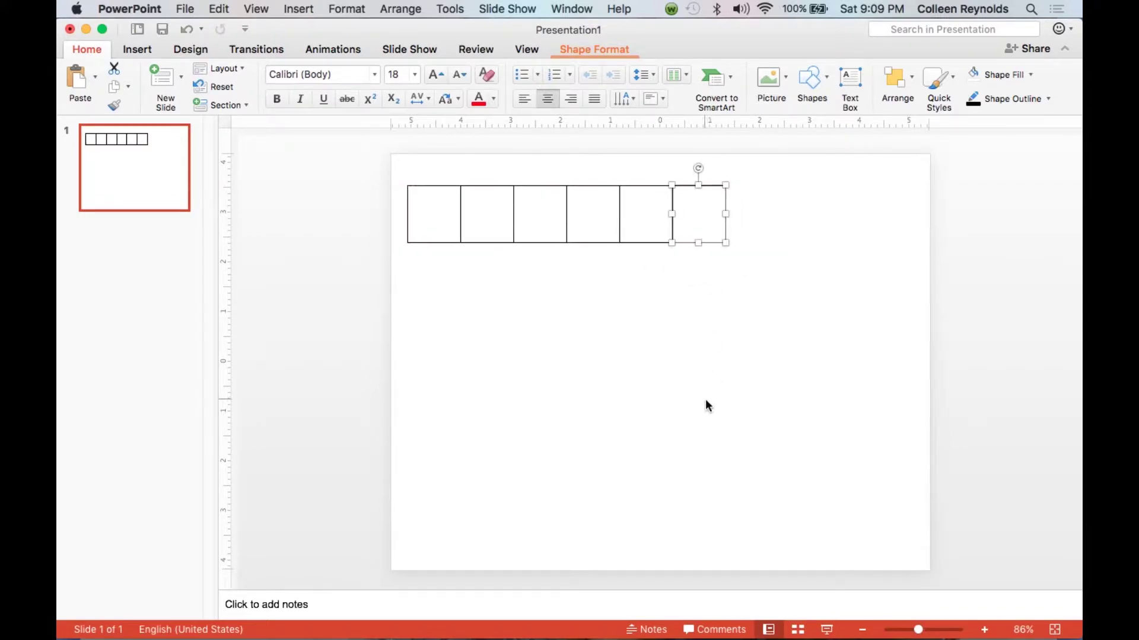
# Paste copies as the seventh, eighth and ninth squares to complete the row
pyautogui.press('super+v')
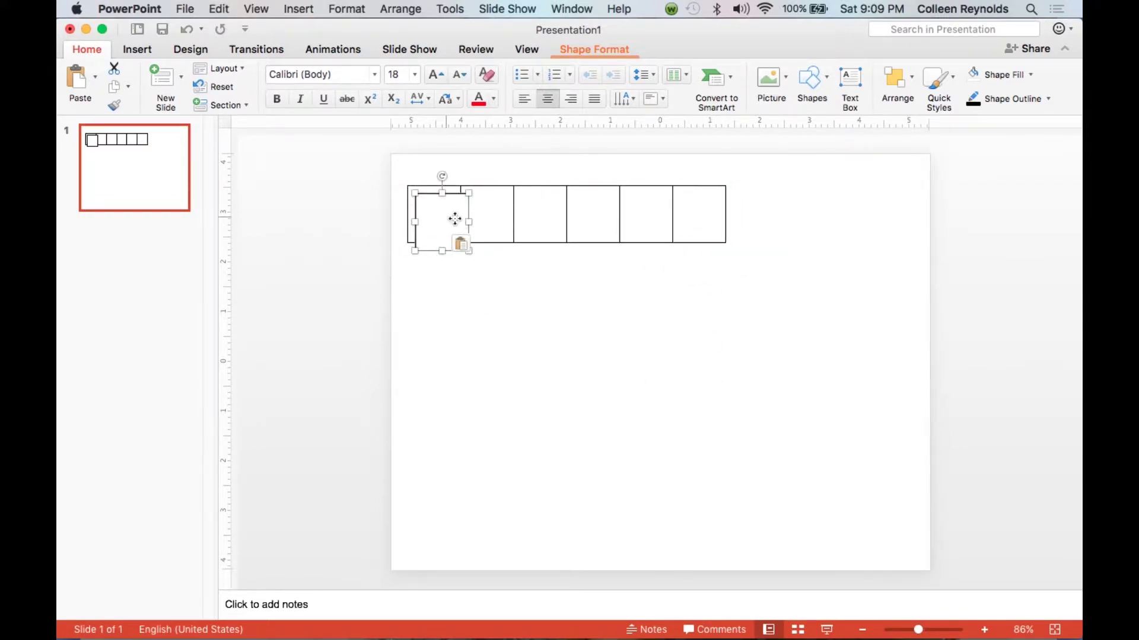
pyautogui.moveTo(454, 220); pyautogui.dragTo(753, 213)
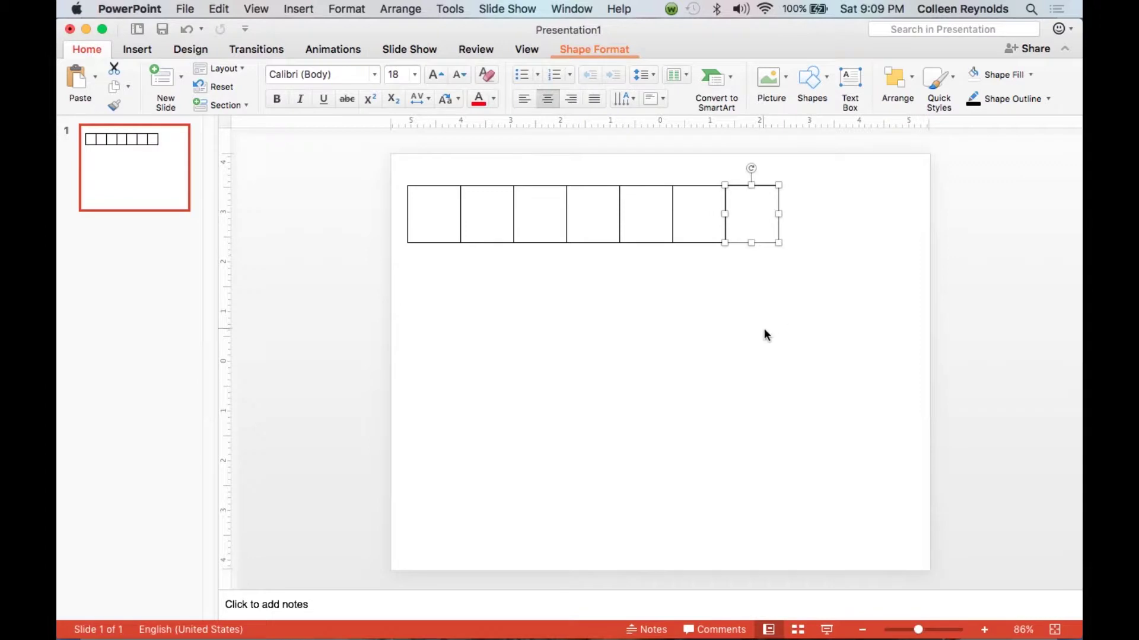
pyautogui.press('super+v')
pyautogui.press('super+v')
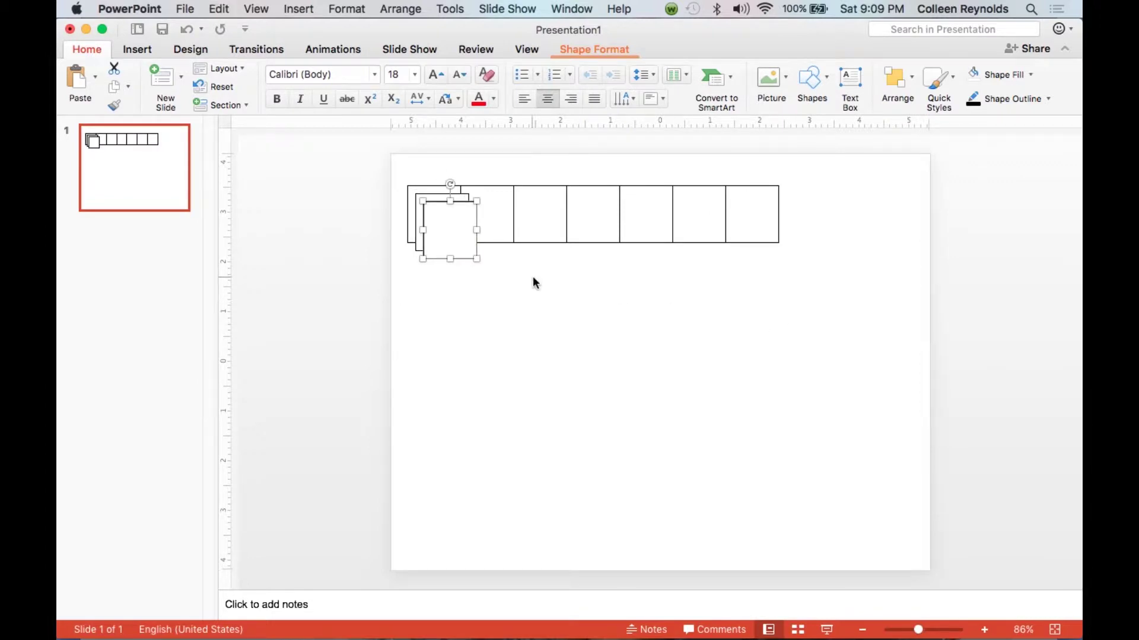
pyautogui.moveTo(451, 235); pyautogui.dragTo(803, 216)
pyautogui.moveTo(448, 230); pyautogui.dragTo(858, 219)
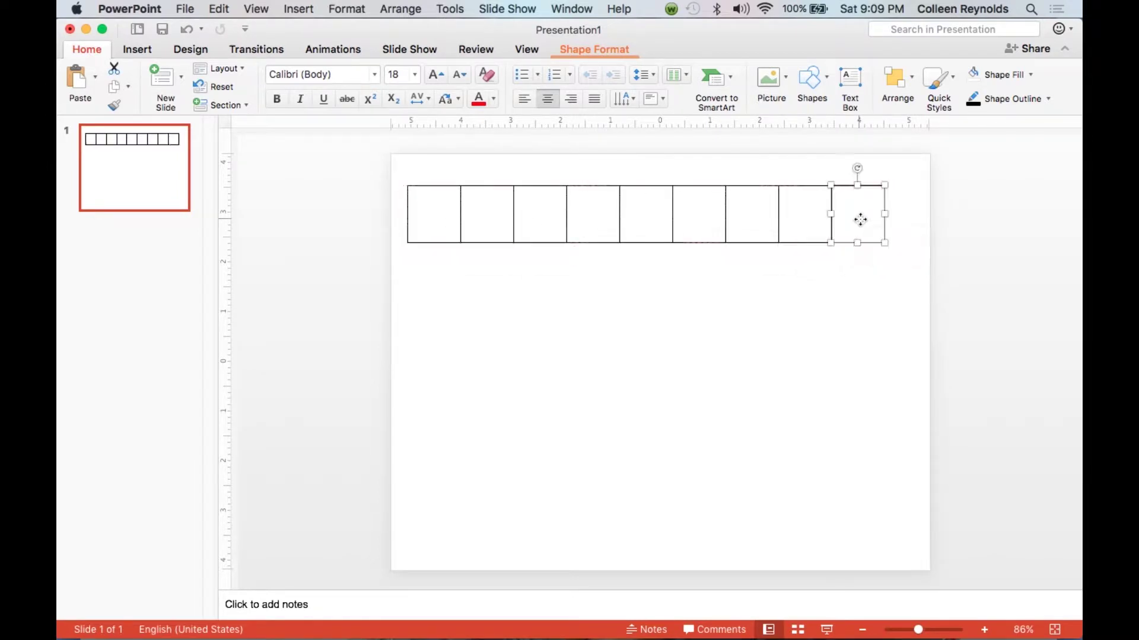
pyautogui.click(861, 390)
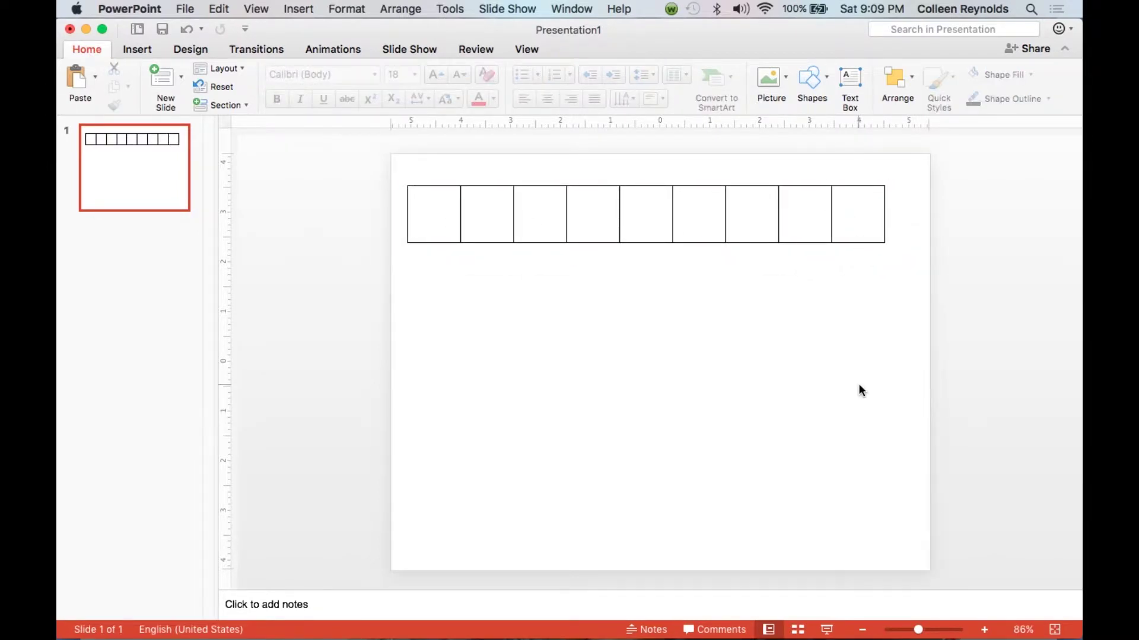
pyautogui.click(864, 214)
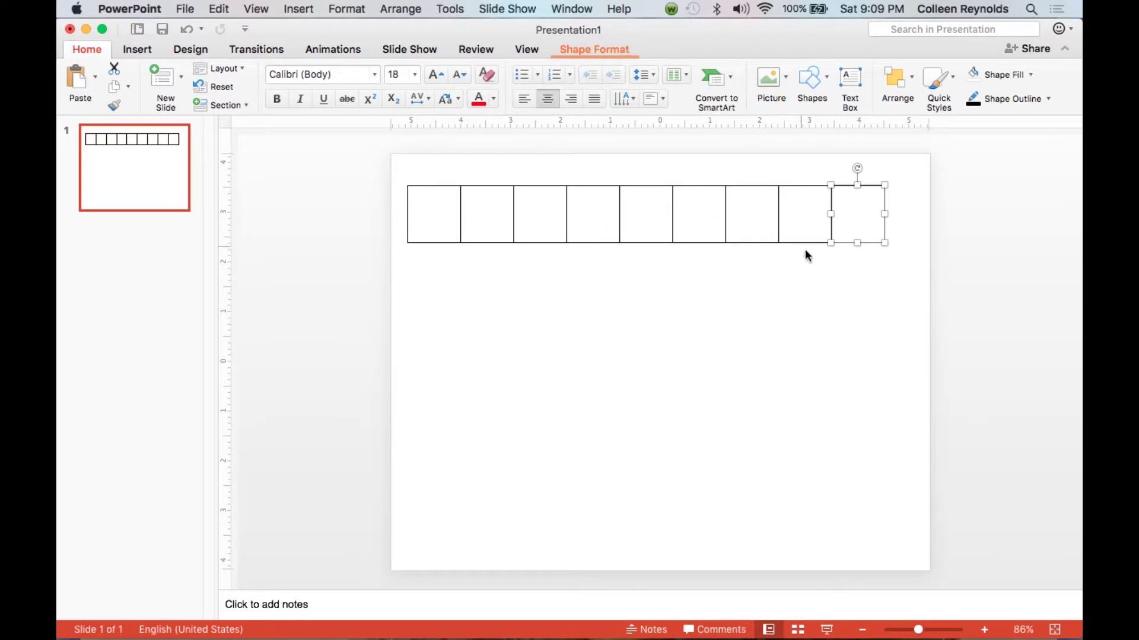
# Fill the ninth square with solid Black from Theme Colors
pyautogui.click(1032, 75)
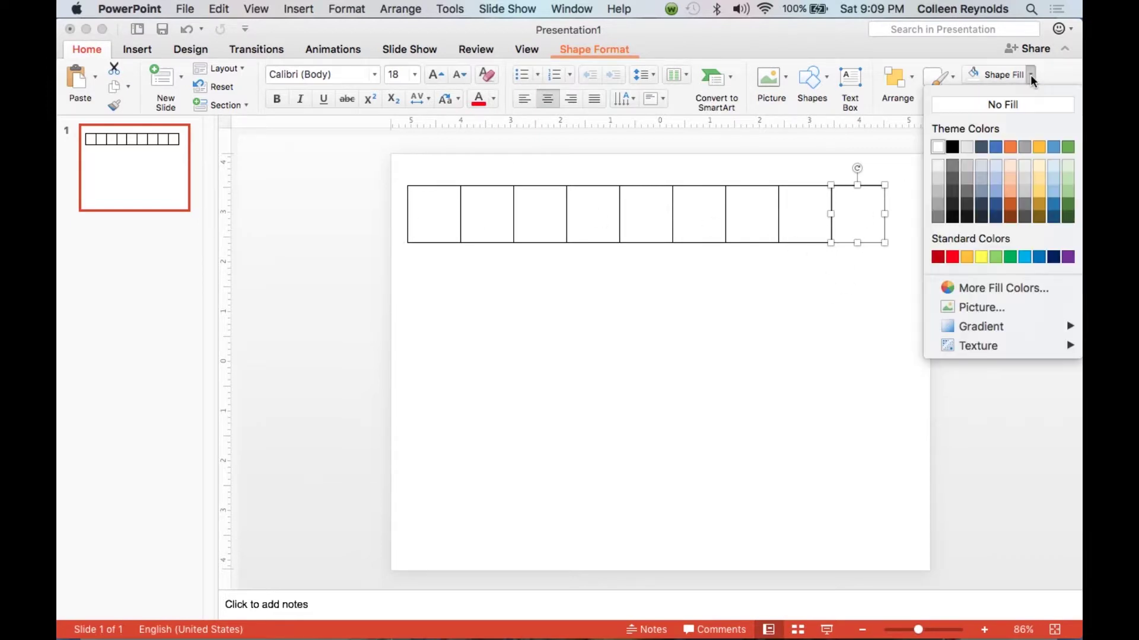
pyautogui.click(952, 147)
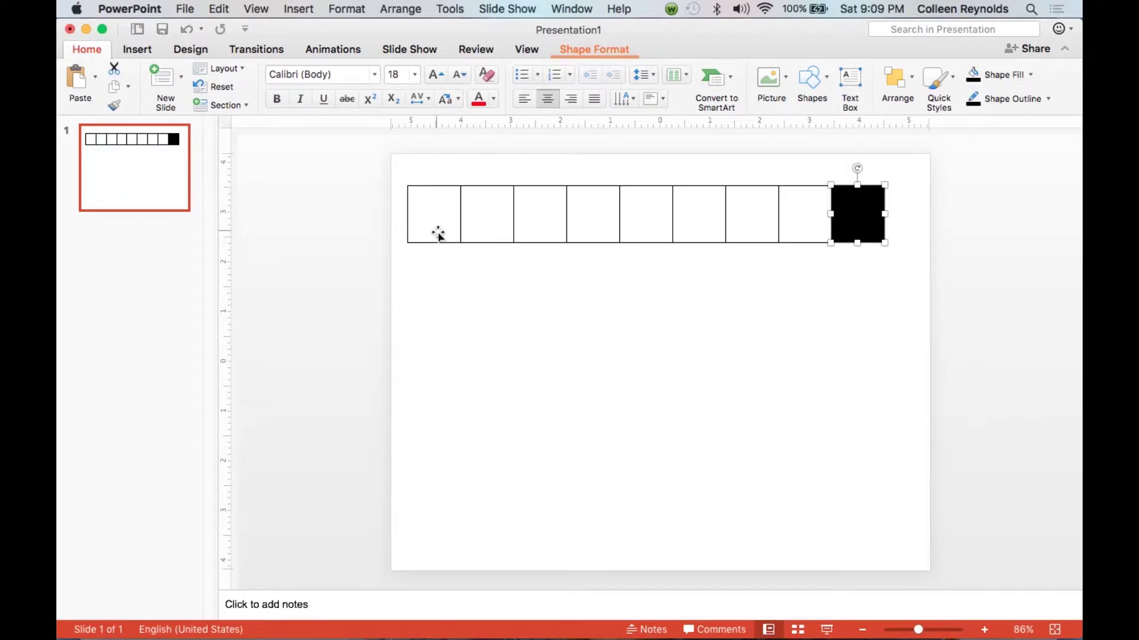
pyautogui.click(655, 221)
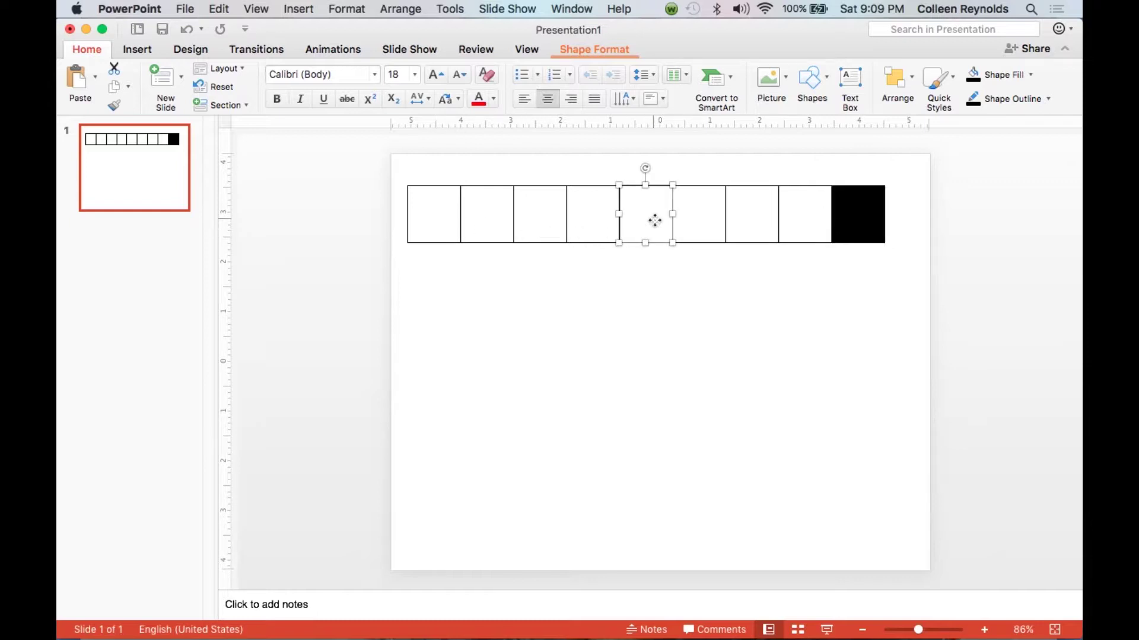
pyautogui.click(1032, 75)
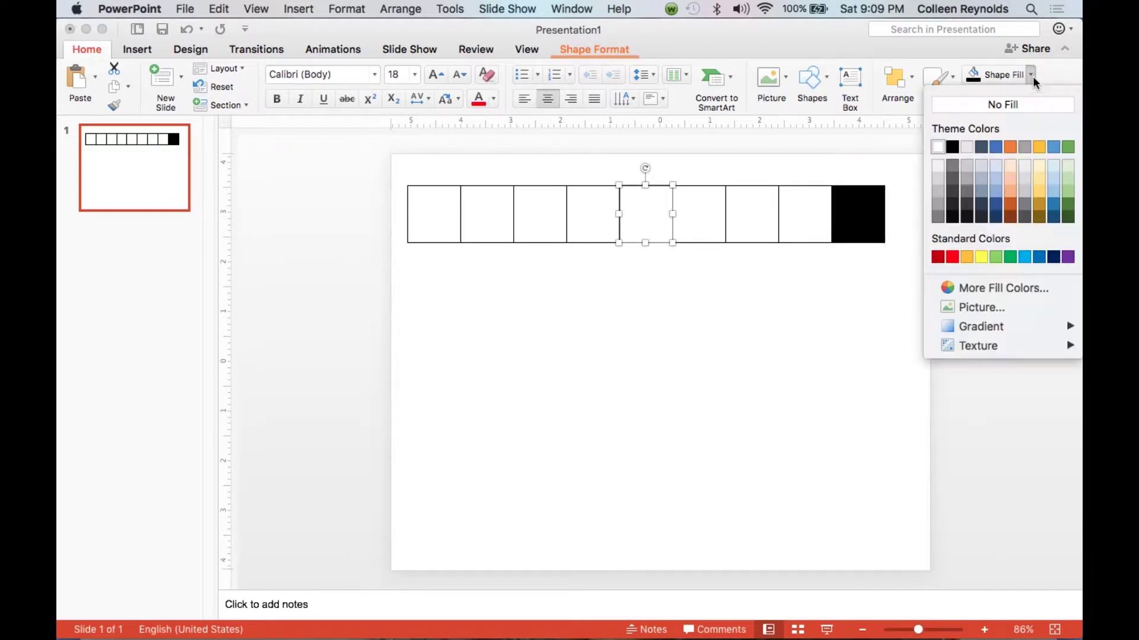
# Fill the fifth square mid grey and the sixth square a darker grey
pyautogui.click(938, 217)
pyautogui.click(770, 379)
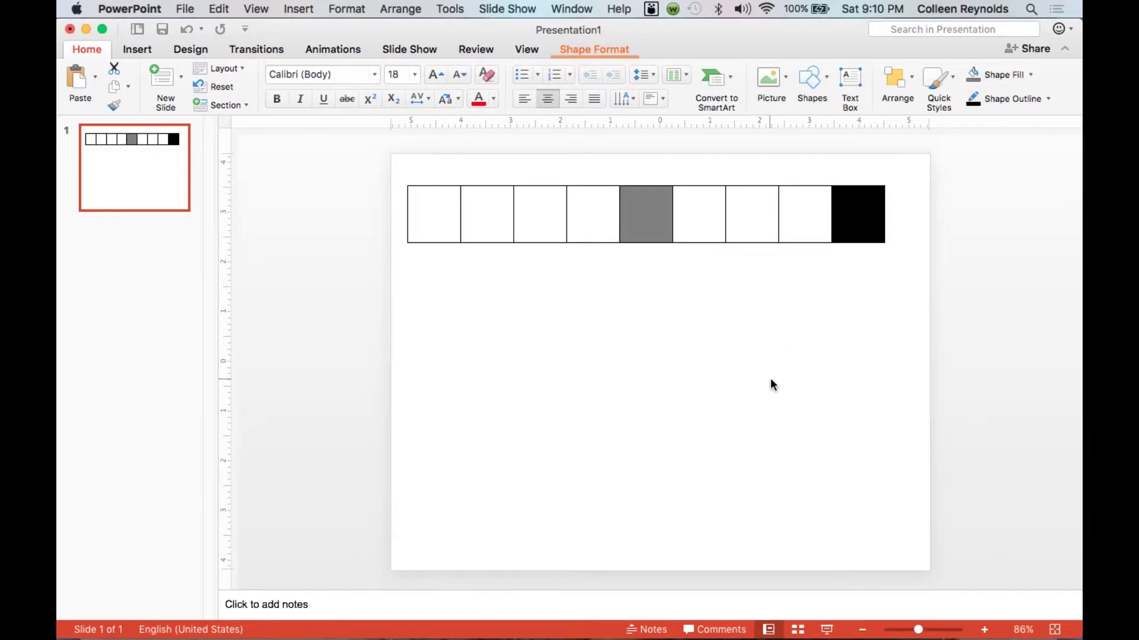
pyautogui.click(712, 213)
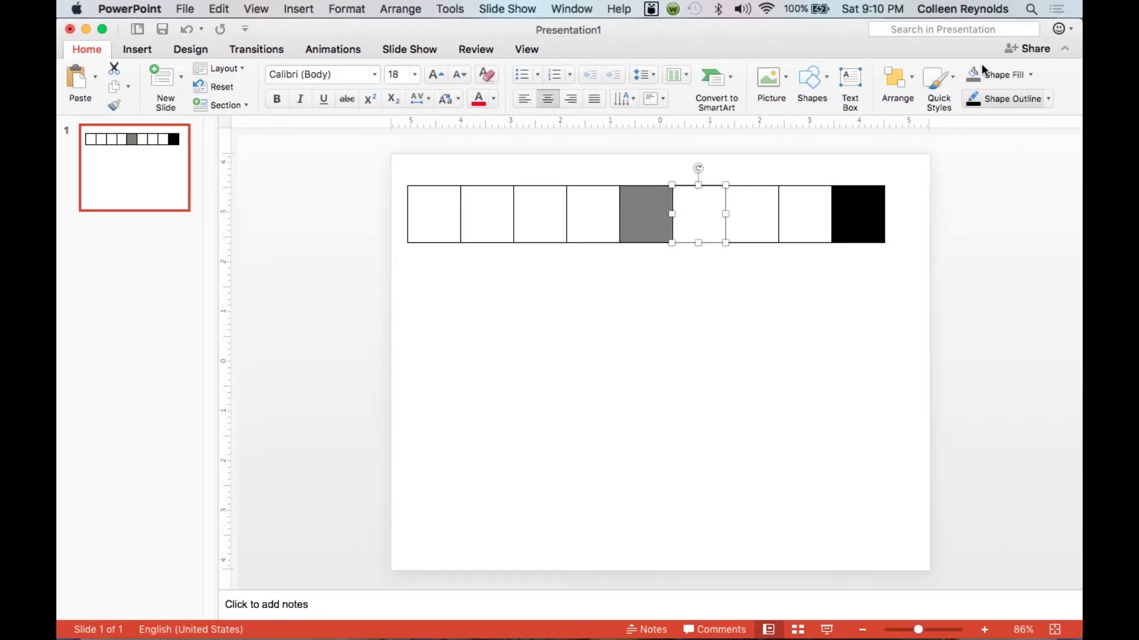
pyautogui.click(1031, 76)
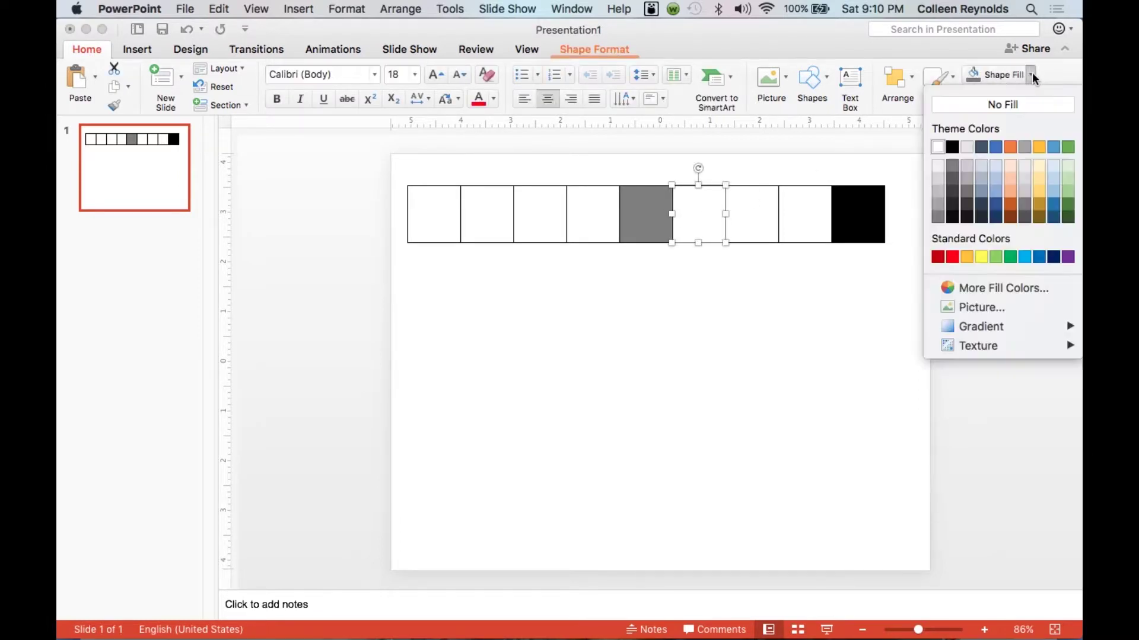
pyautogui.click(953, 166)
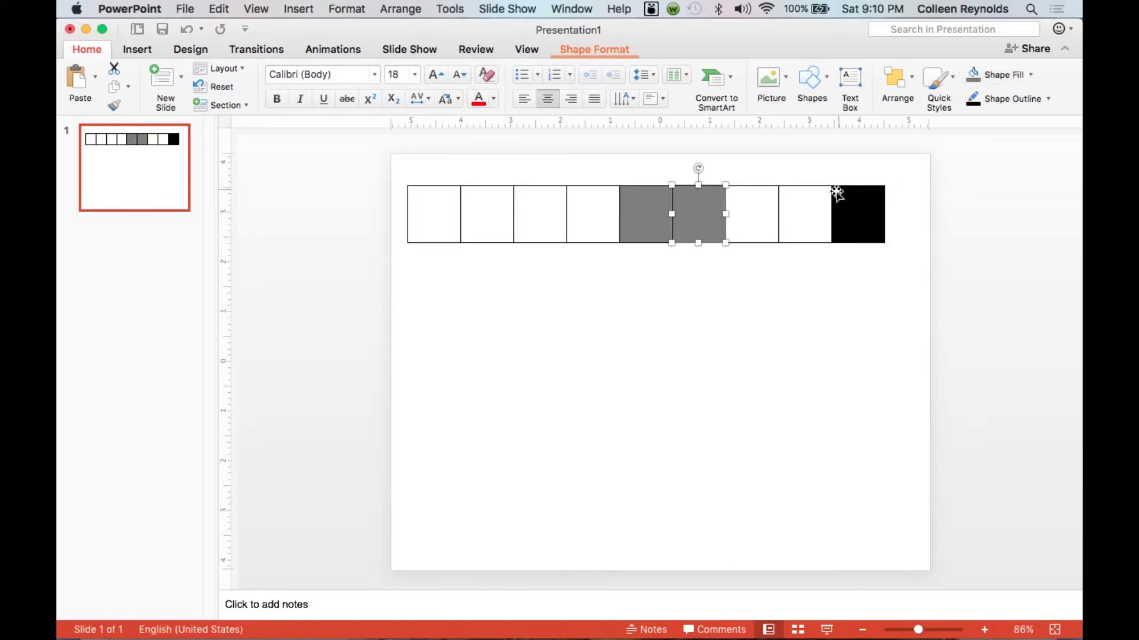
pyautogui.click(774, 216)
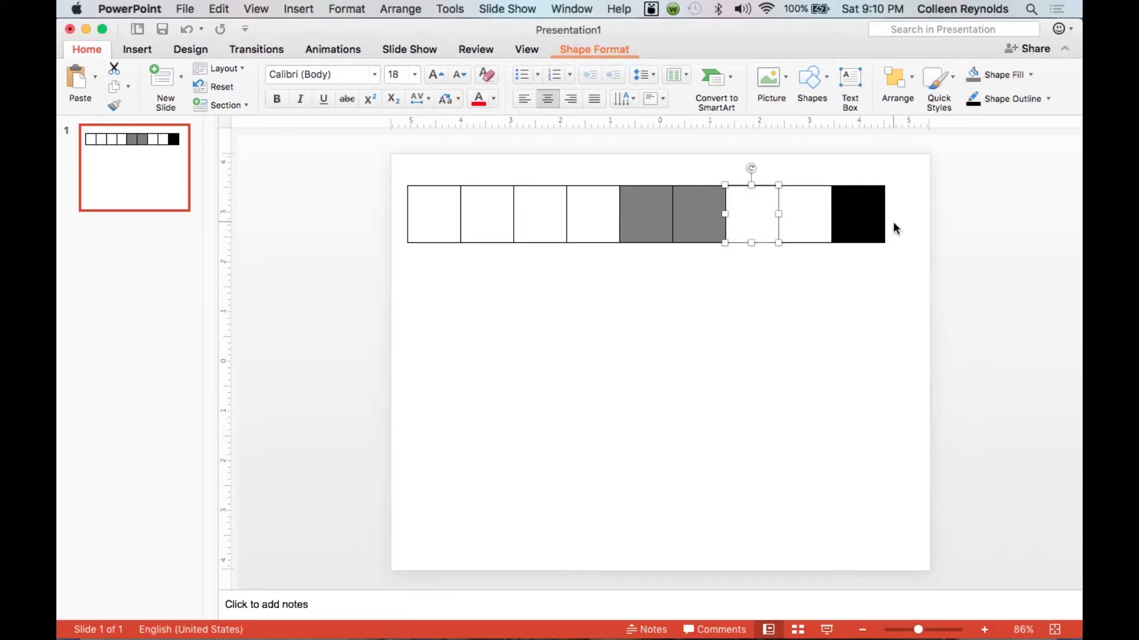
pyautogui.click(702, 220)
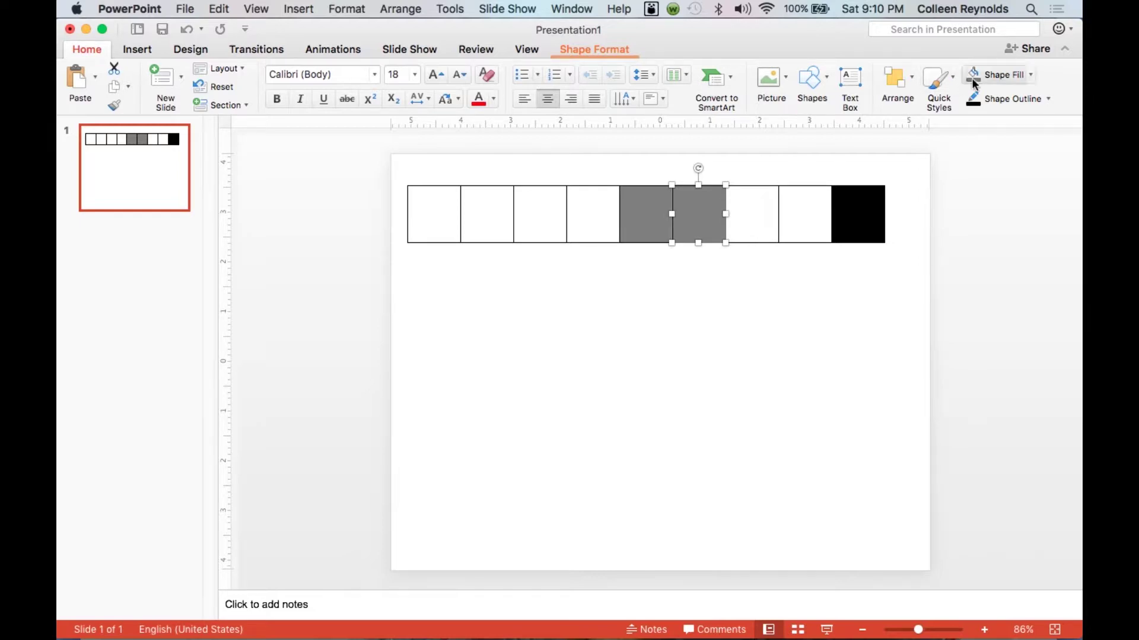
pyautogui.click(1030, 75)
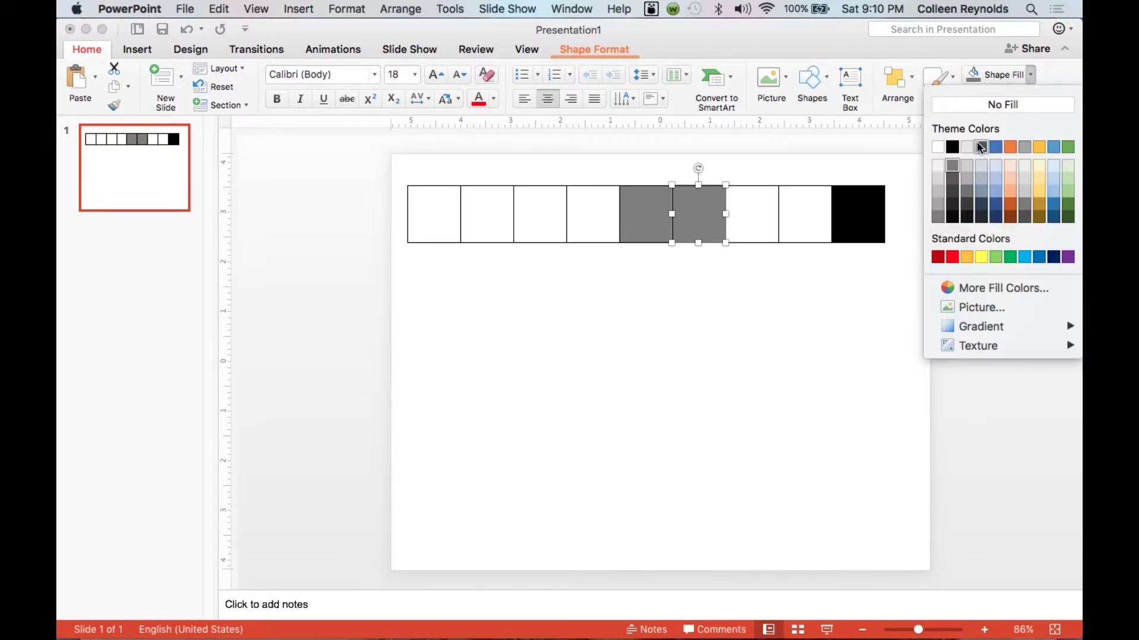
pyautogui.click(952, 187)
# Fill the seventh square dark grey and the eighth square an even darker grey
pyautogui.click(766, 239)
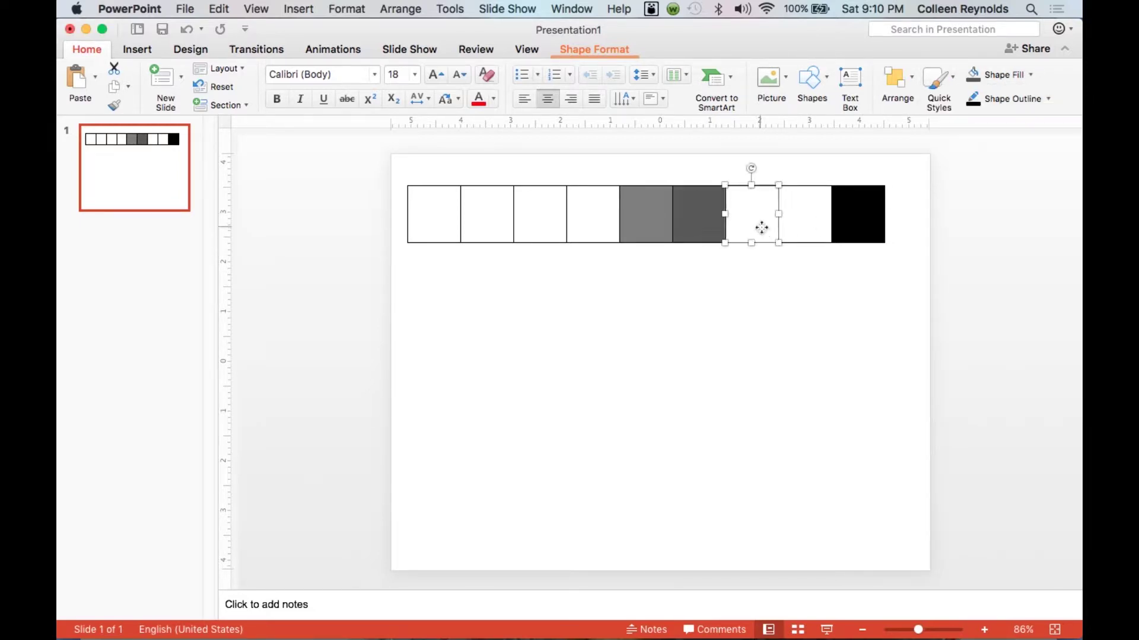
pyautogui.click(1032, 75)
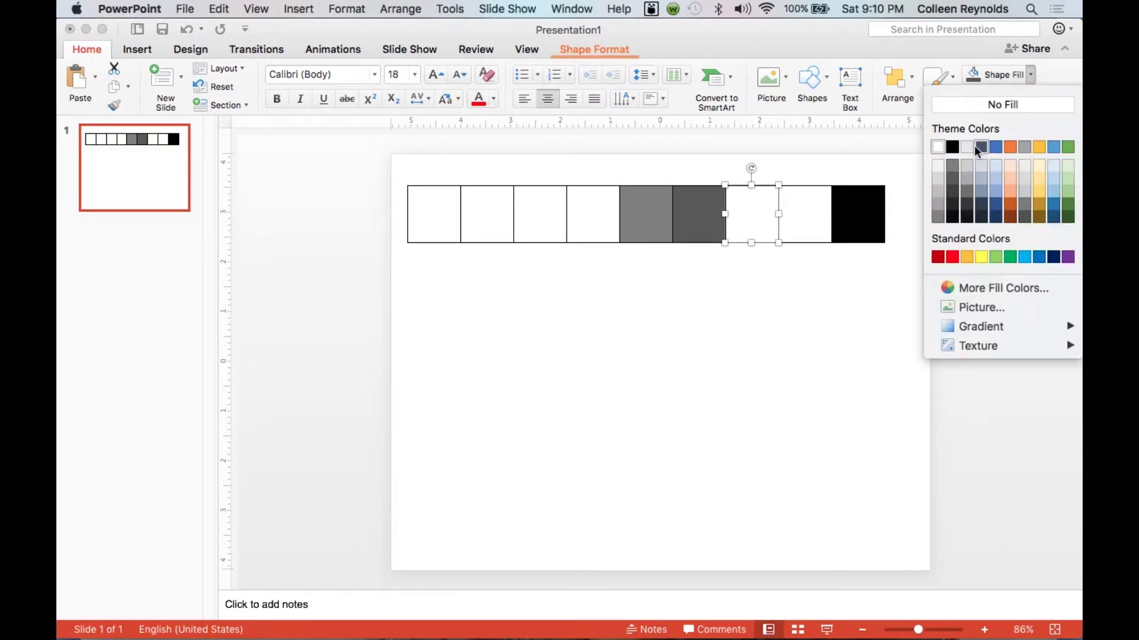
pyautogui.click(952, 197)
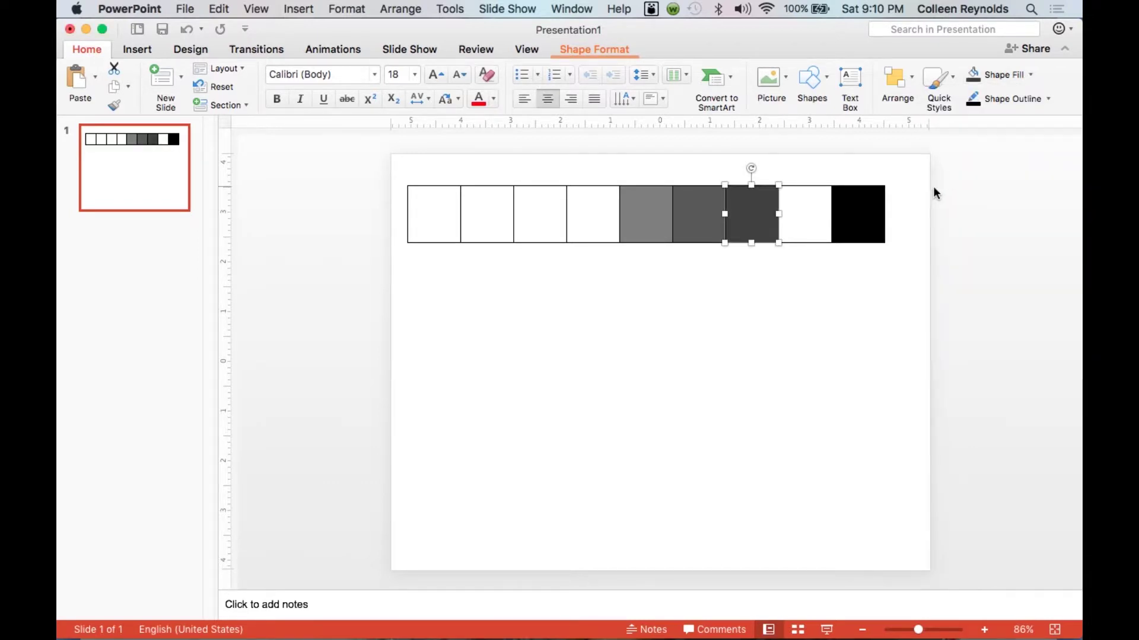
pyautogui.click(801, 216)
pyautogui.click(1032, 75)
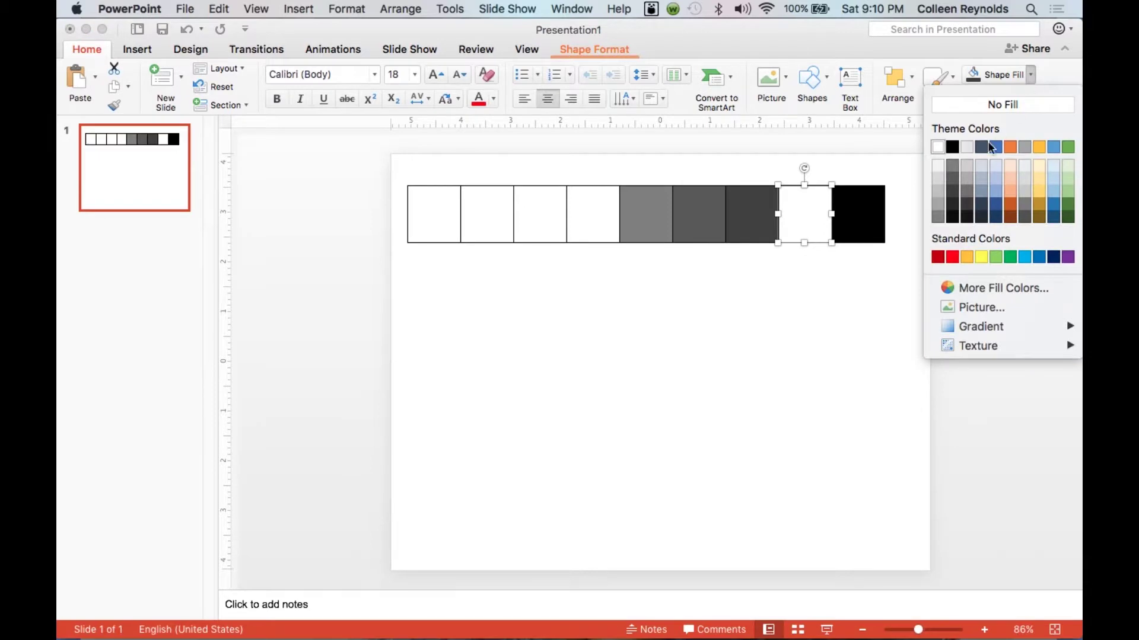
pyautogui.click(953, 205)
pyautogui.click(872, 300)
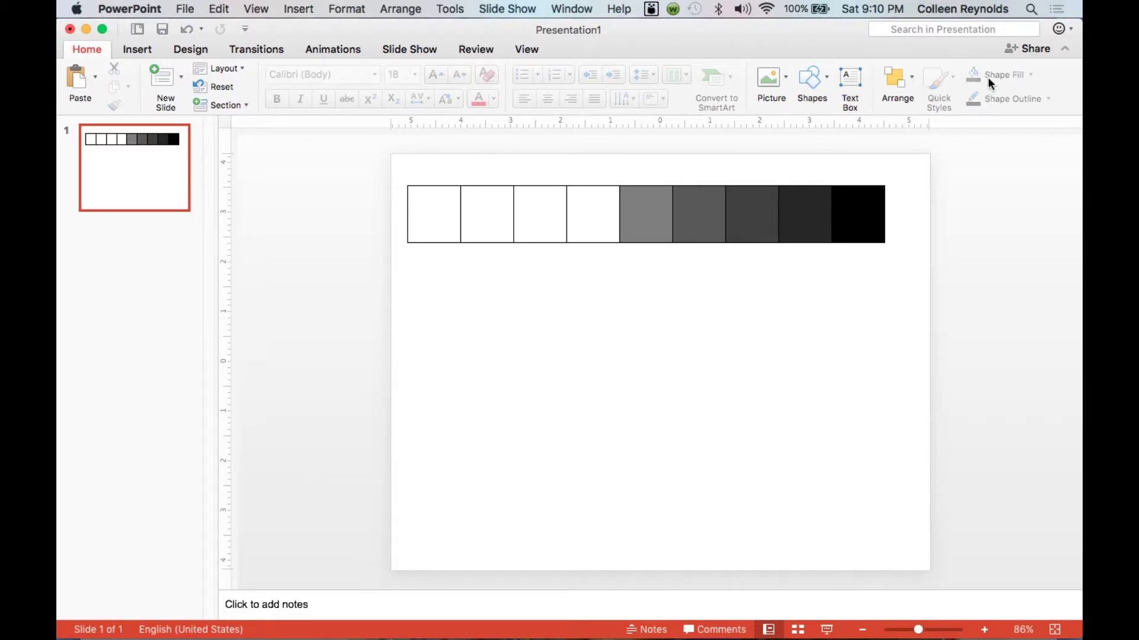
# Fill the fourth, third and second squares with progressively lighter grey swatches
pyautogui.click(587, 208)
pyautogui.click(1028, 76)
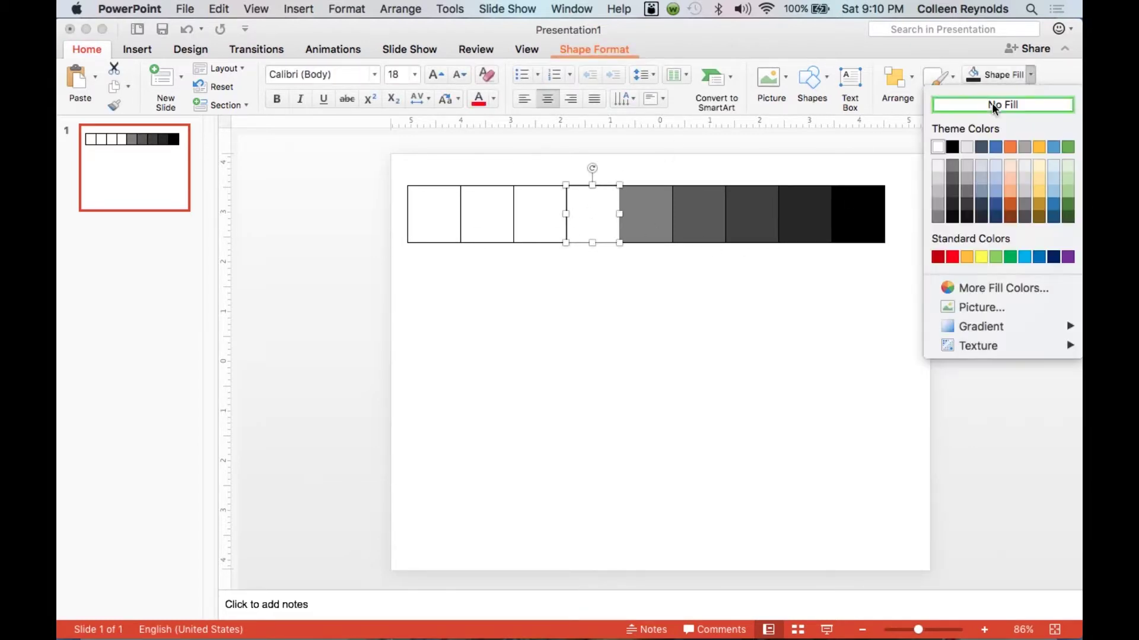
pyautogui.click(937, 204)
pyautogui.click(541, 219)
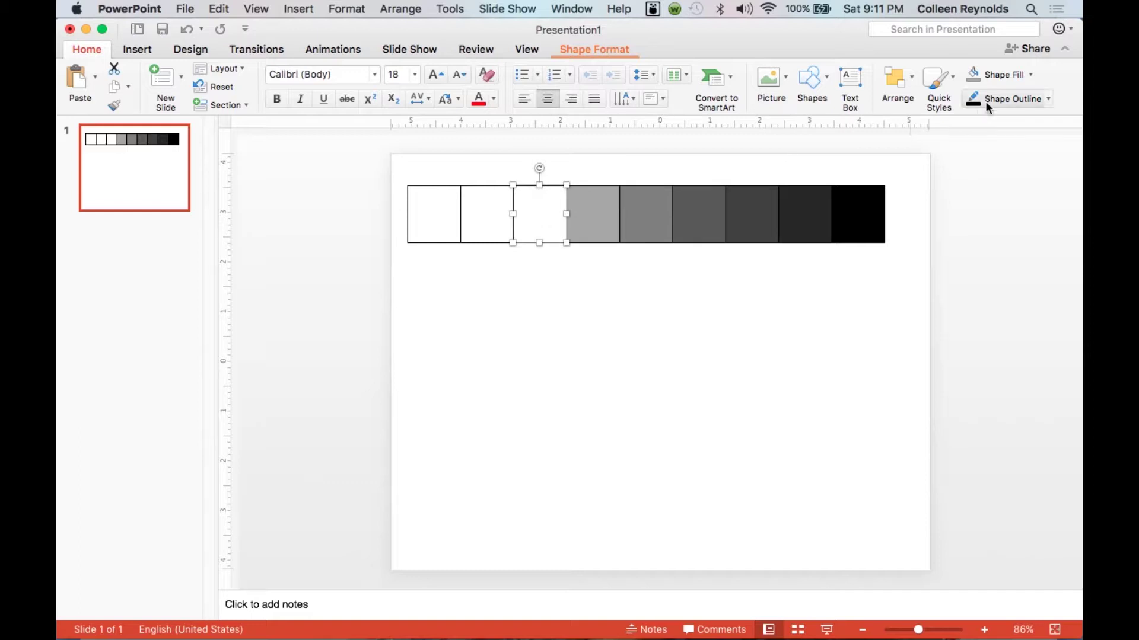
pyautogui.click(1029, 75)
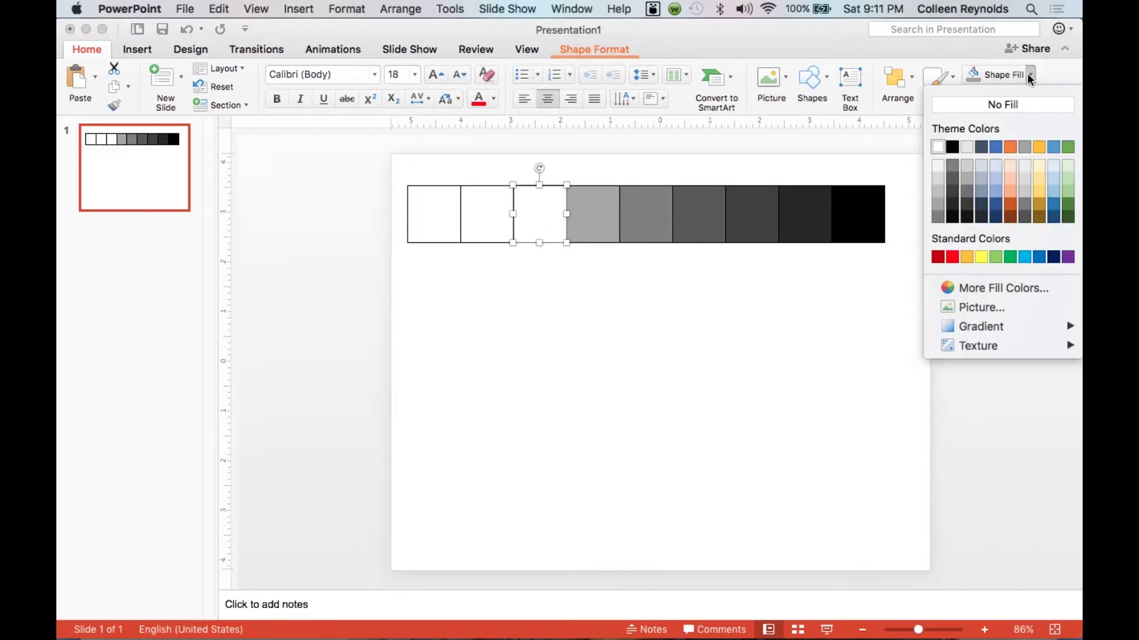
pyautogui.click(936, 189)
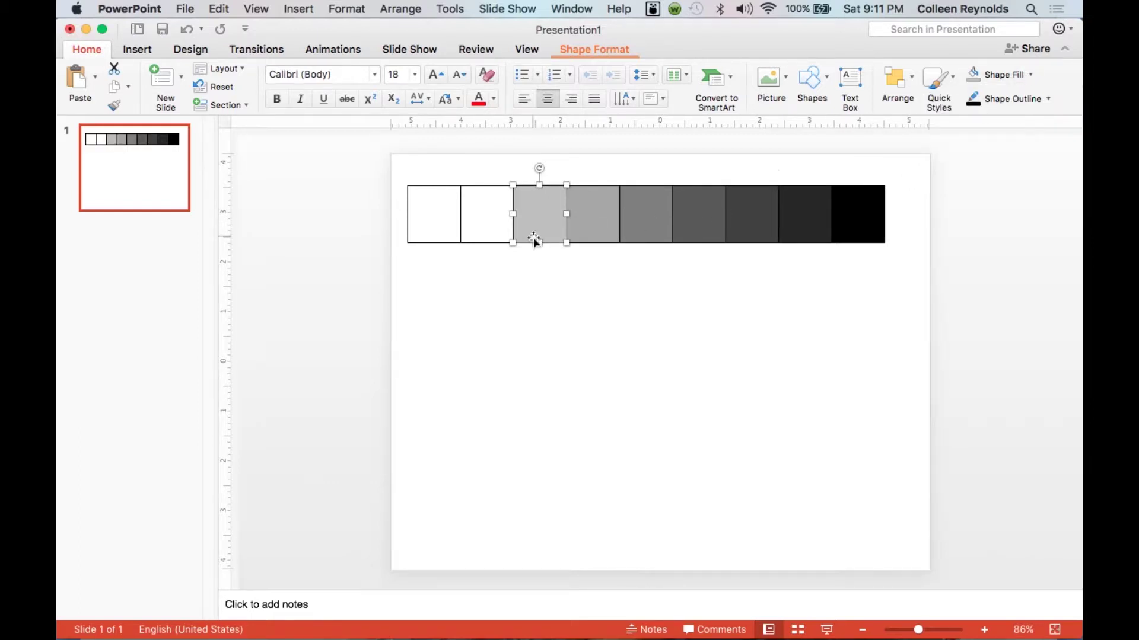
pyautogui.click(496, 223)
pyautogui.click(1030, 74)
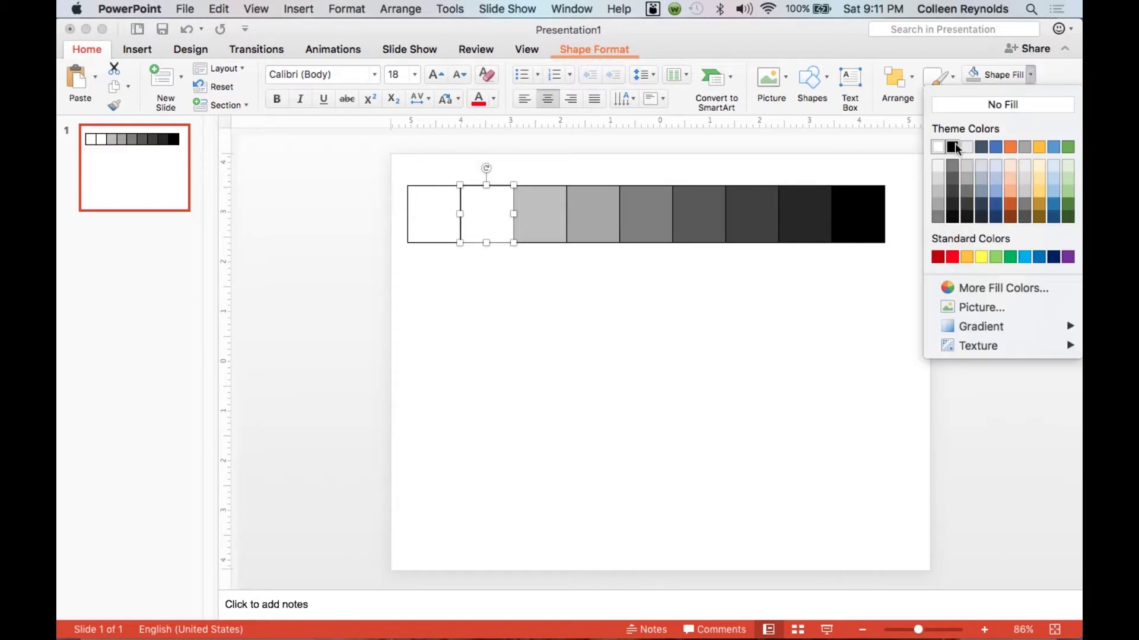
pyautogui.click(938, 178)
pyautogui.click(629, 420)
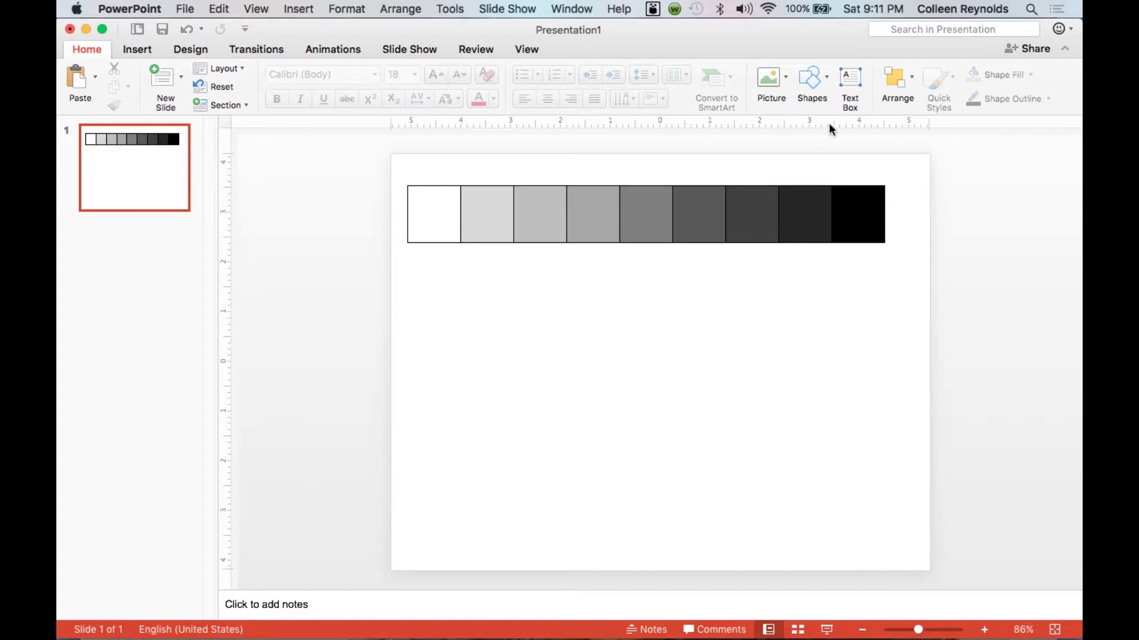
pyautogui.click(855, 86)
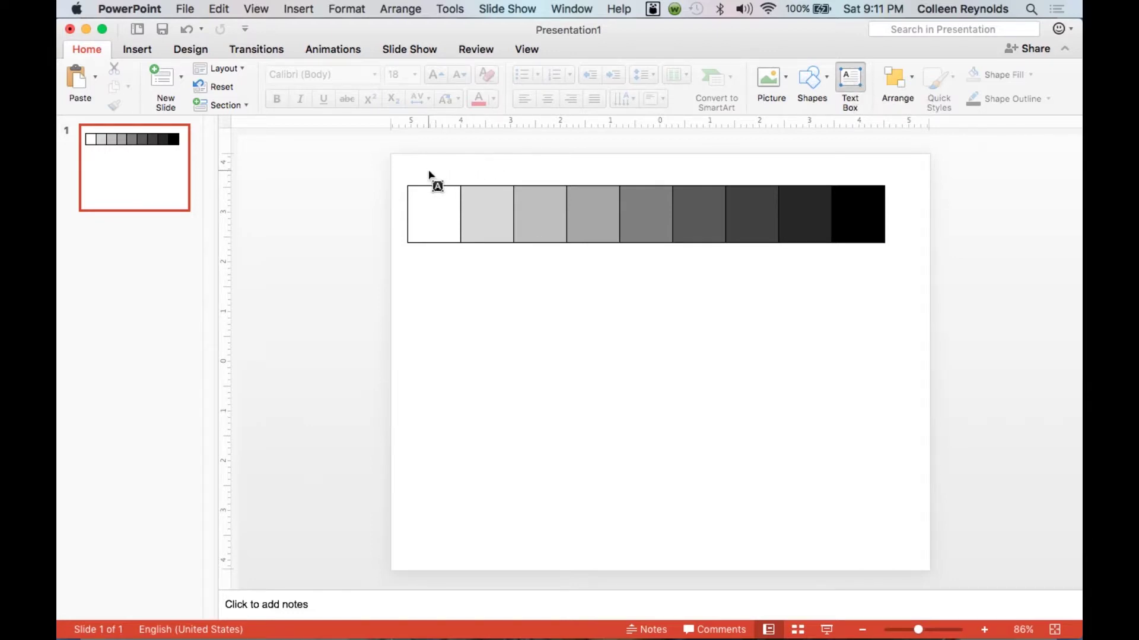
# Add a centred "1" text label just above the first square and duplicate it
pyautogui.moveTo(421, 174); pyautogui.dragTo(448, 182)
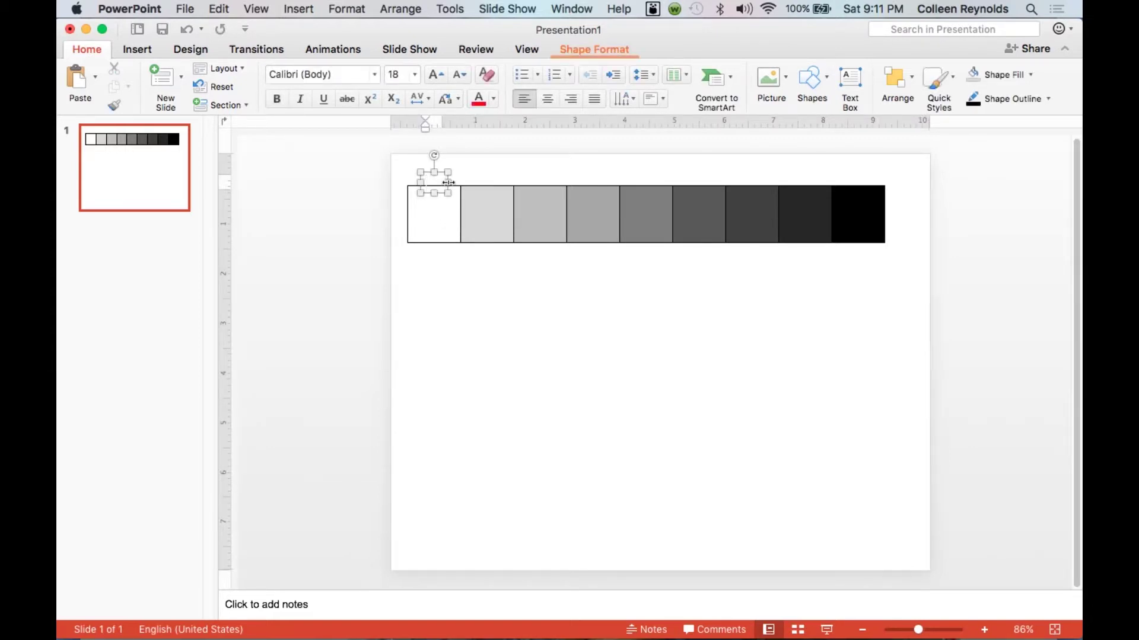
pyautogui.write('1')
pyautogui.moveTo(431, 183); pyautogui.dragTo(423, 183)
pyautogui.click(550, 104)
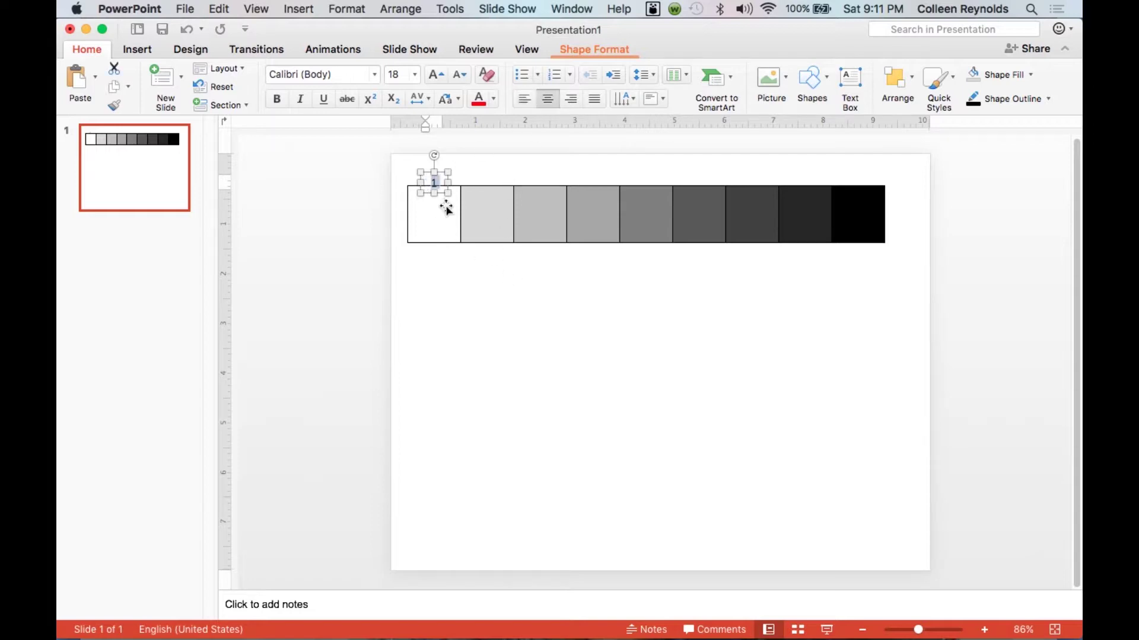
pyautogui.click(441, 173)
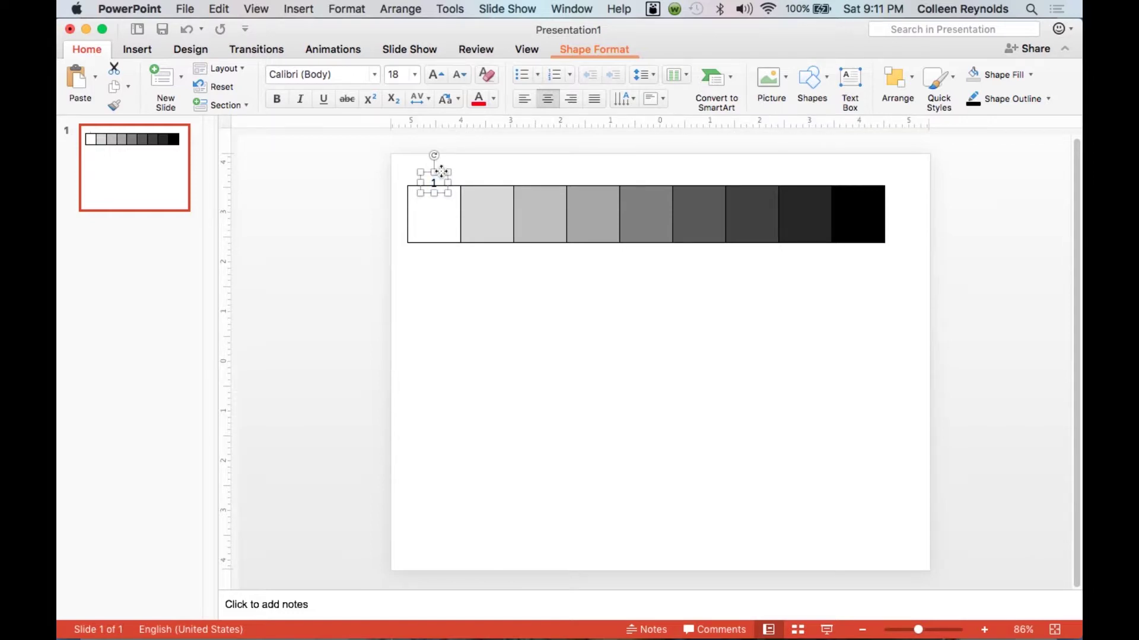
pyautogui.press('Up')
pyautogui.press('Up')
pyautogui.press('Up')
pyautogui.press('Up')
pyautogui.press('super+d')
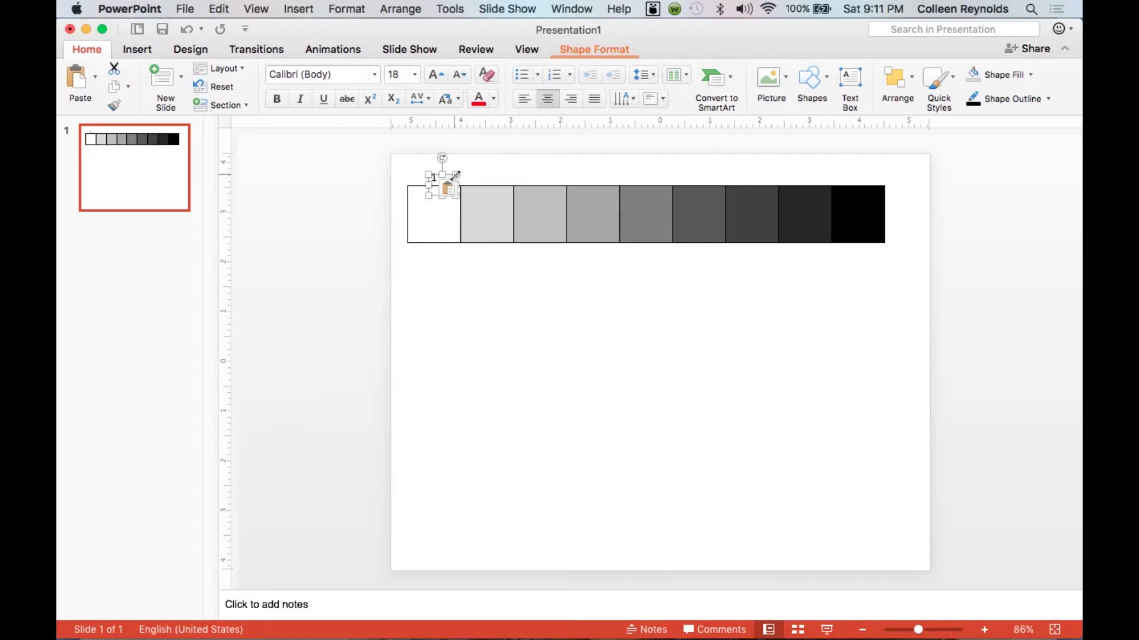
# Move the copied label above the second square and centre the 1 label over square one
pyautogui.moveTo(443, 172); pyautogui.dragTo(489, 164)
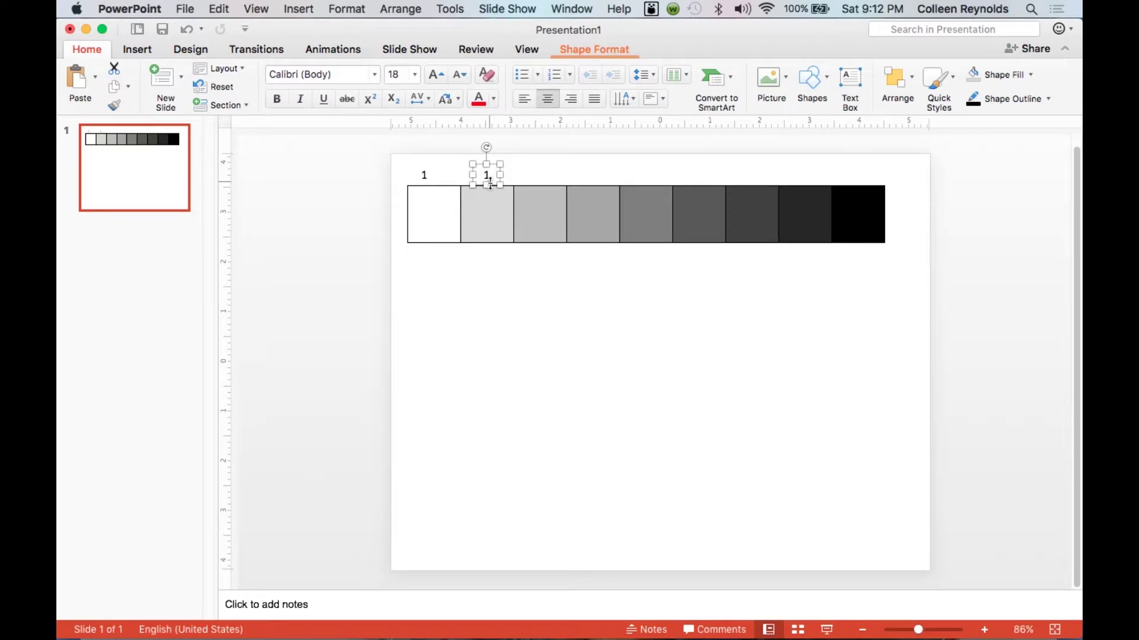
pyautogui.click(425, 174)
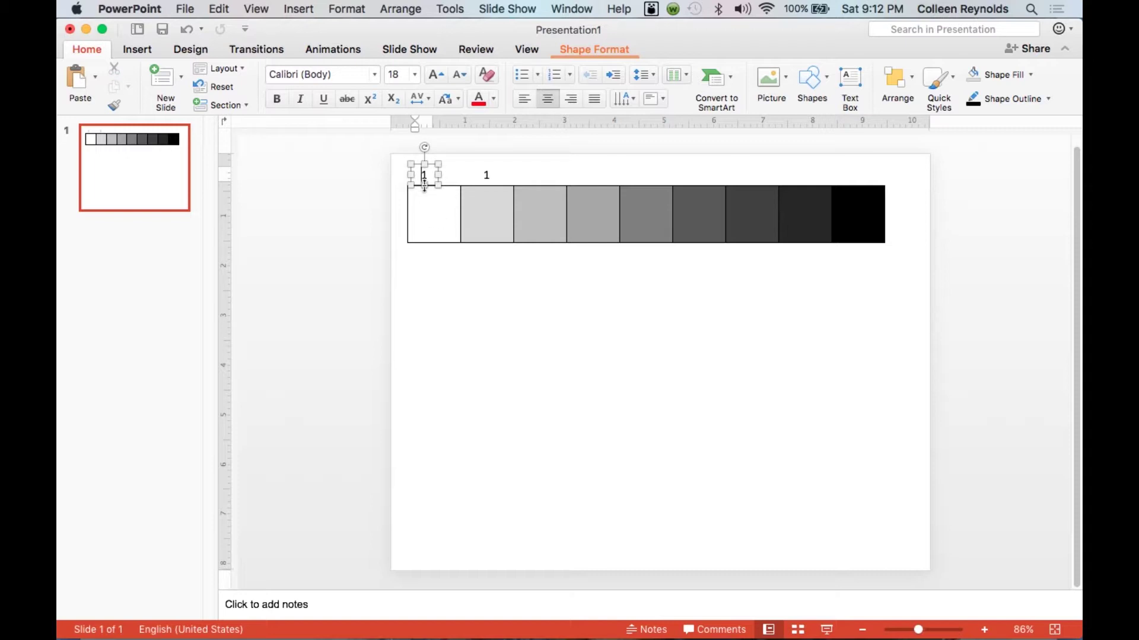
pyautogui.click(440, 176)
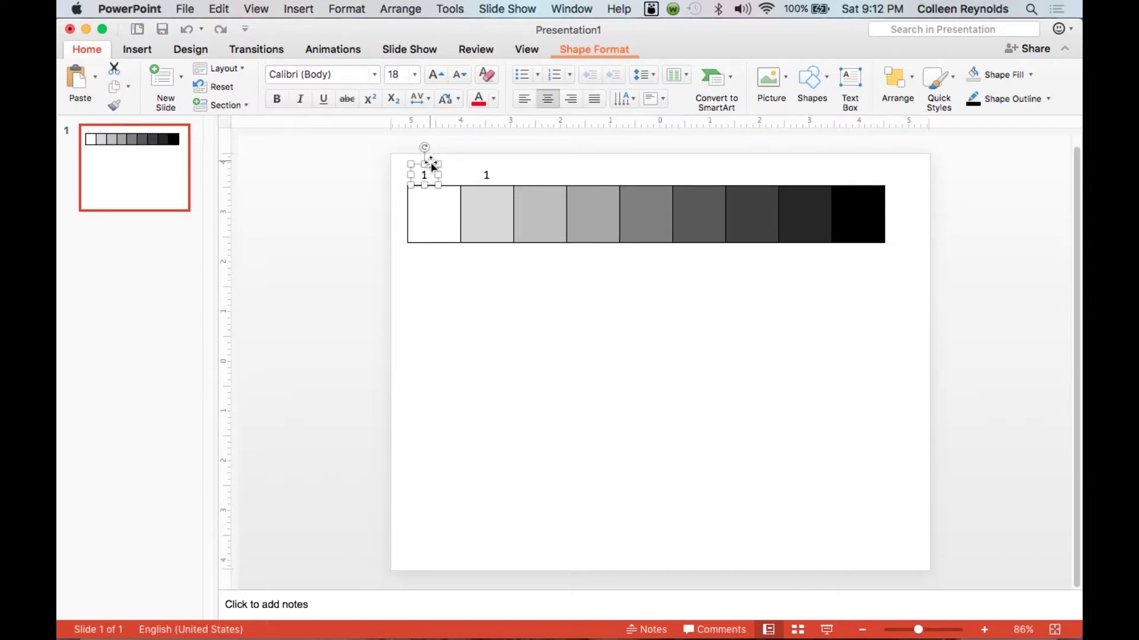
pyautogui.moveTo(430, 162)
pyautogui.mouseDown()
pyautogui.moveTo(449, 166)
pyautogui.moveTo(435, 162)
pyautogui.mouseUp()
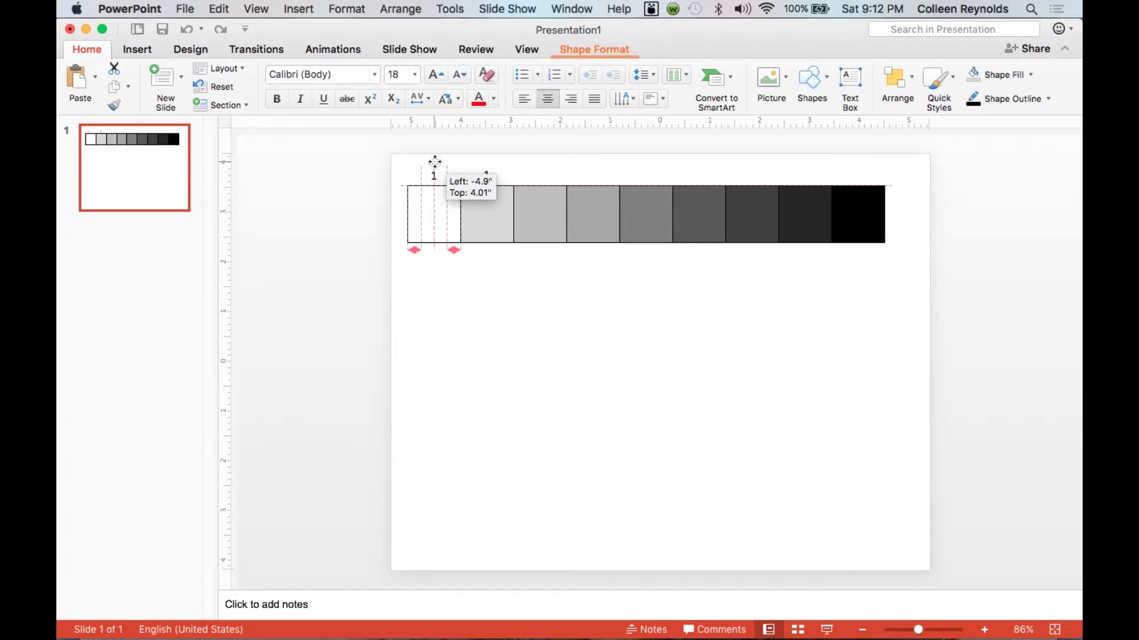
pyautogui.moveTo(434, 162); pyautogui.dragTo(433, 161)
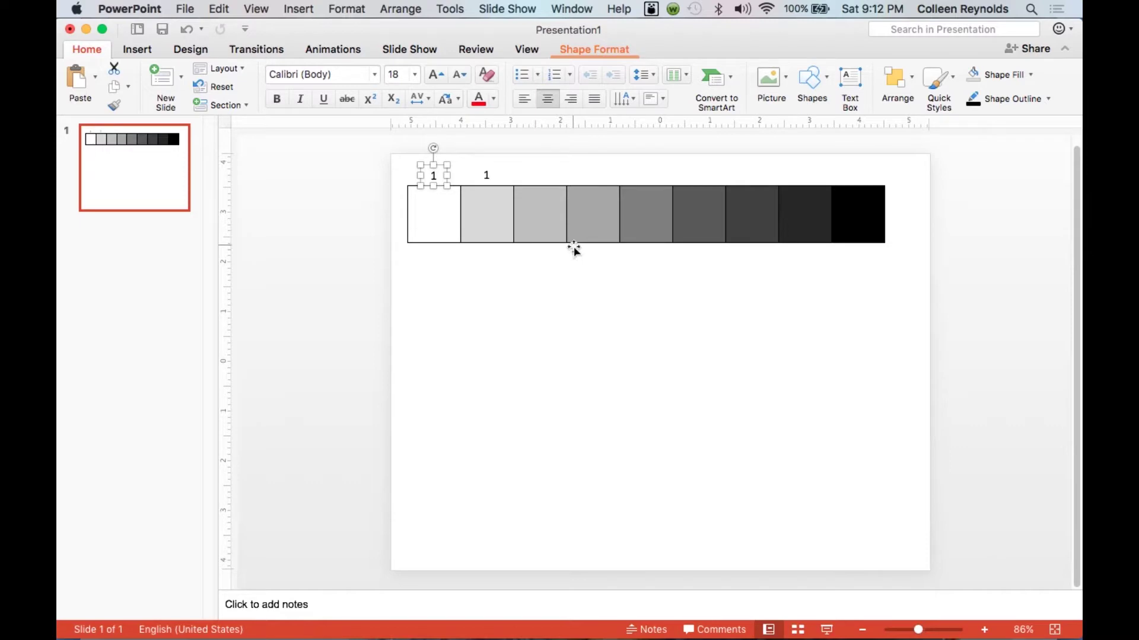
# Change the second label's text from 1 to 2
pyautogui.click(487, 175)
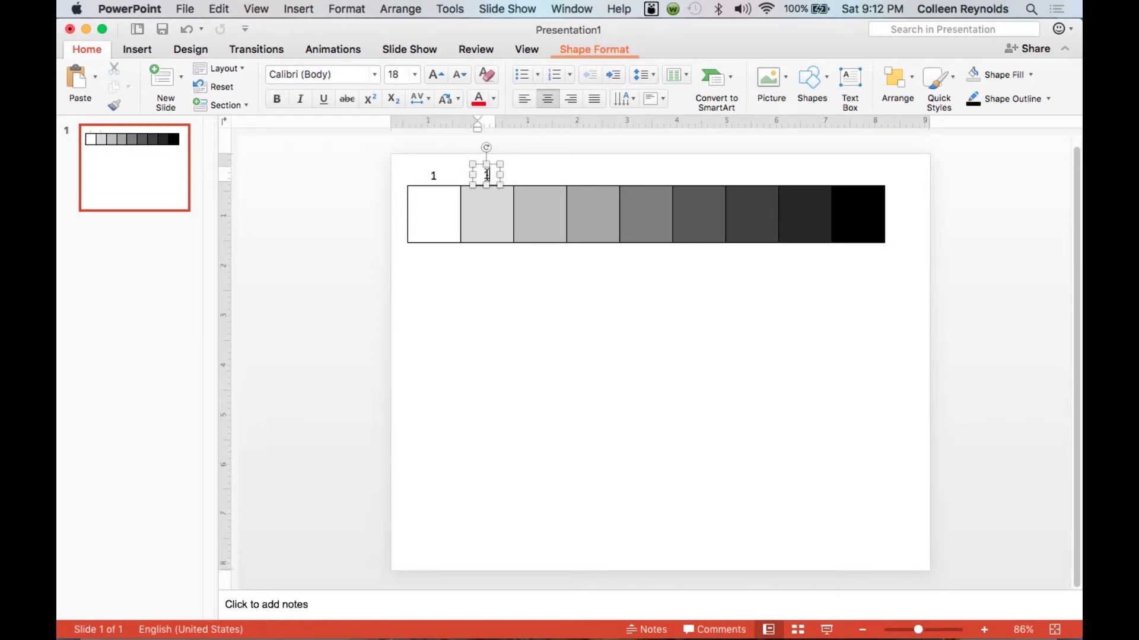
pyautogui.moveTo(487, 174); pyautogui.dragTo(481, 175)
pyautogui.write('2')
pyautogui.click(550, 349)
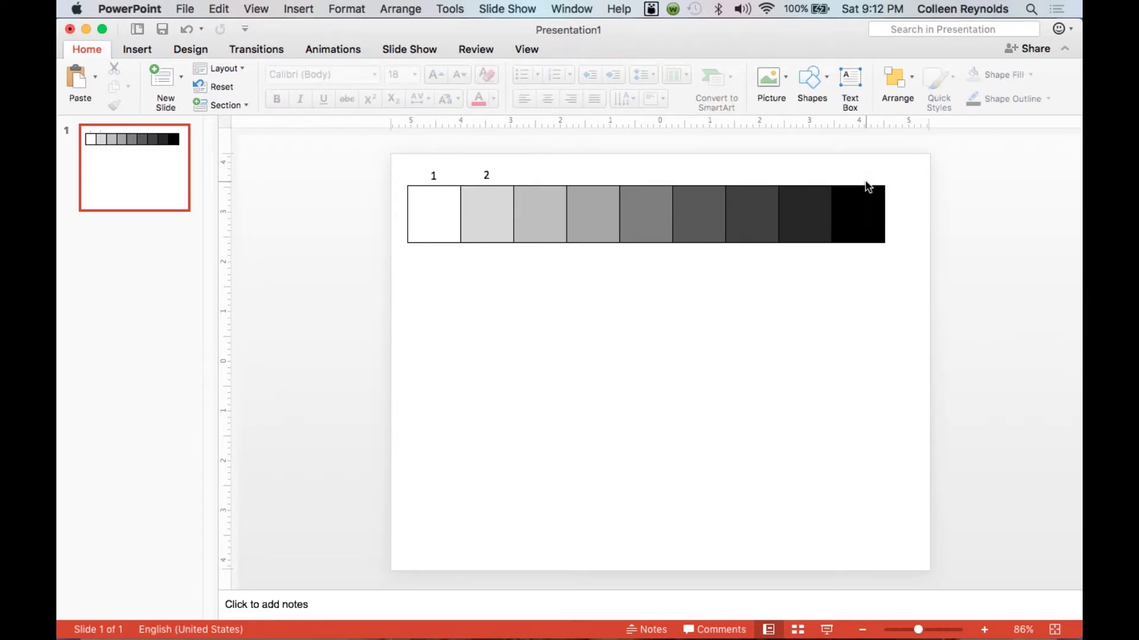
# Paste a copy of the 2 label above the third square and make it read 3
pyautogui.click(487, 168)
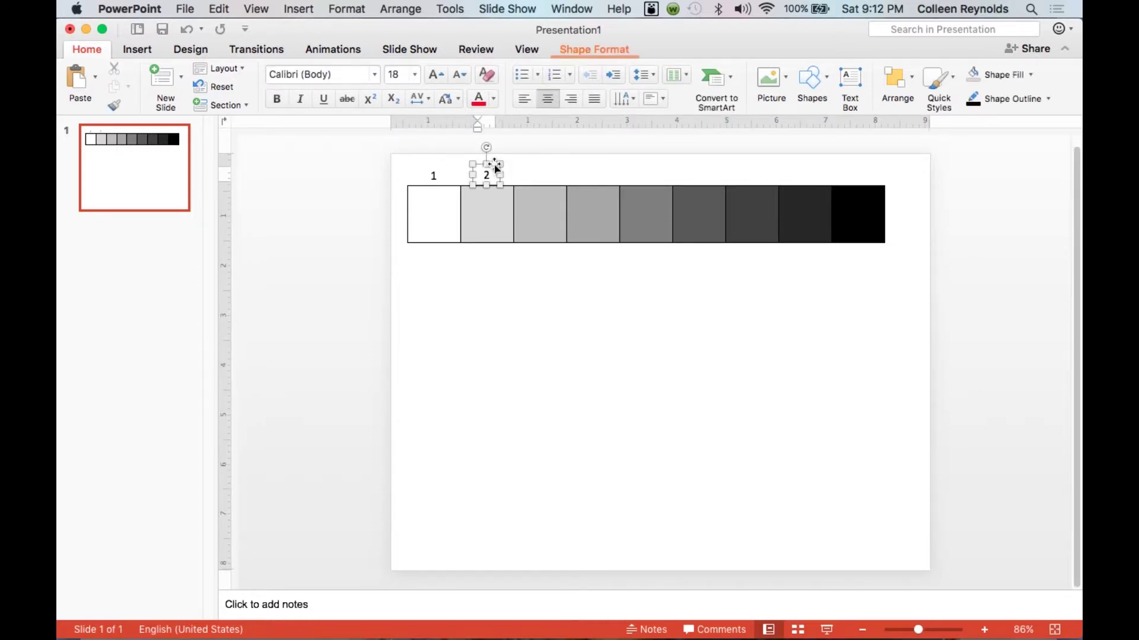
pyautogui.click(495, 164)
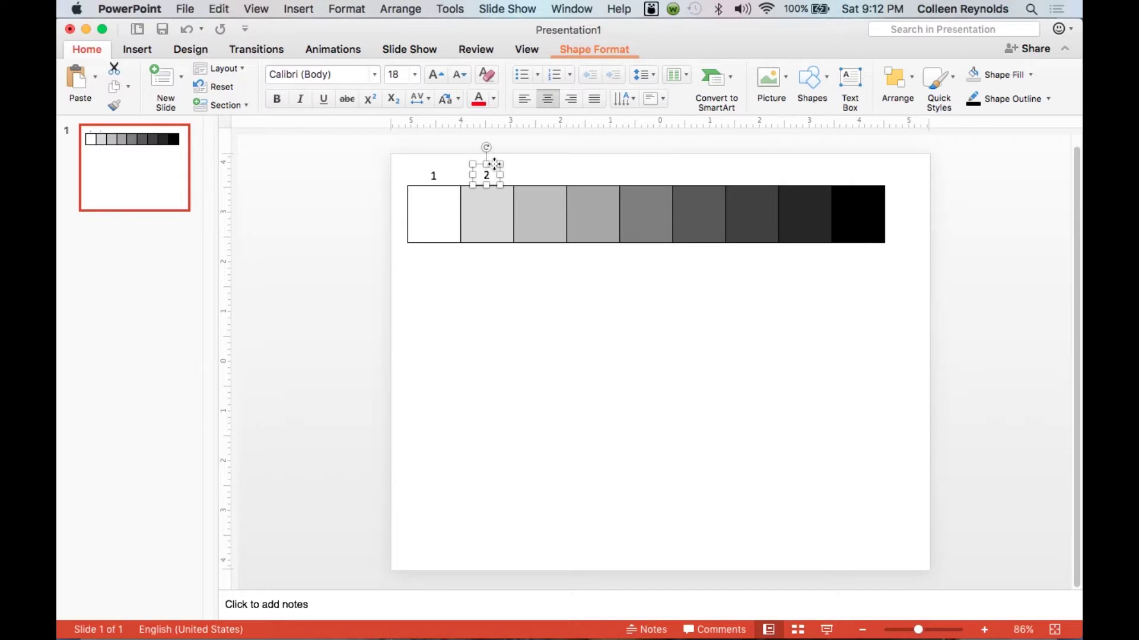
pyautogui.press('super+v')
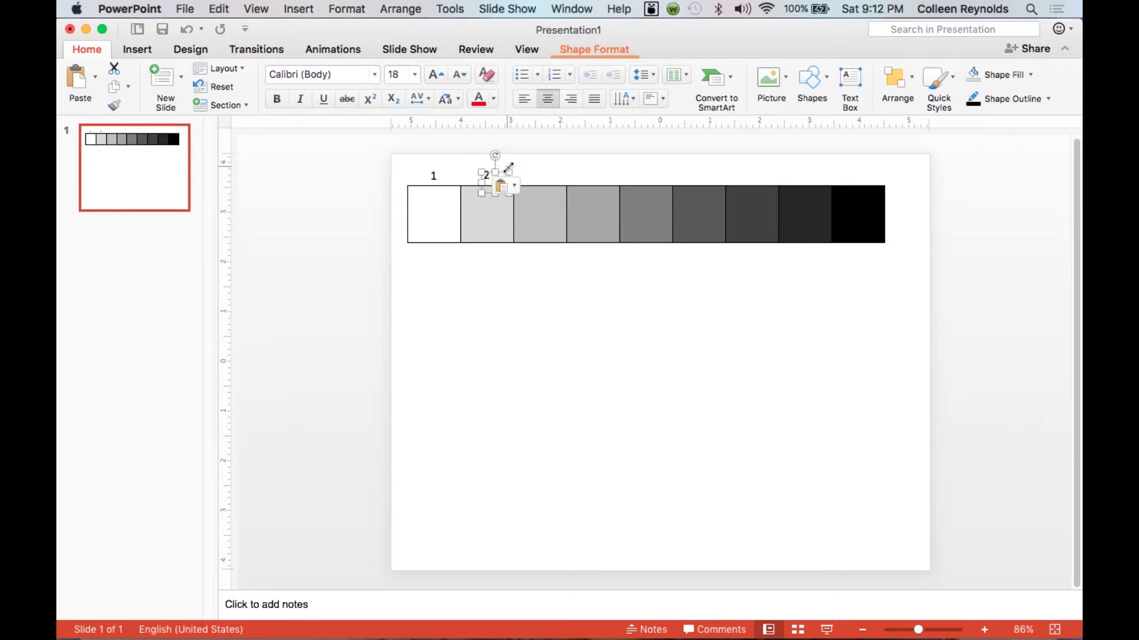
pyautogui.click(522, 319)
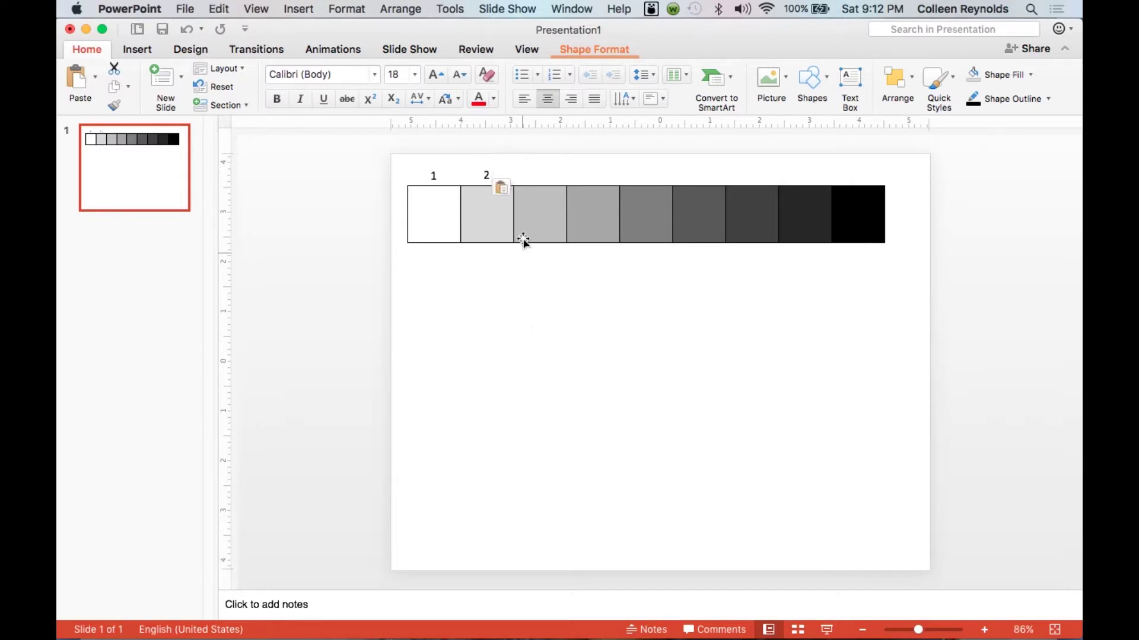
pyautogui.click(504, 189)
pyautogui.click(515, 200)
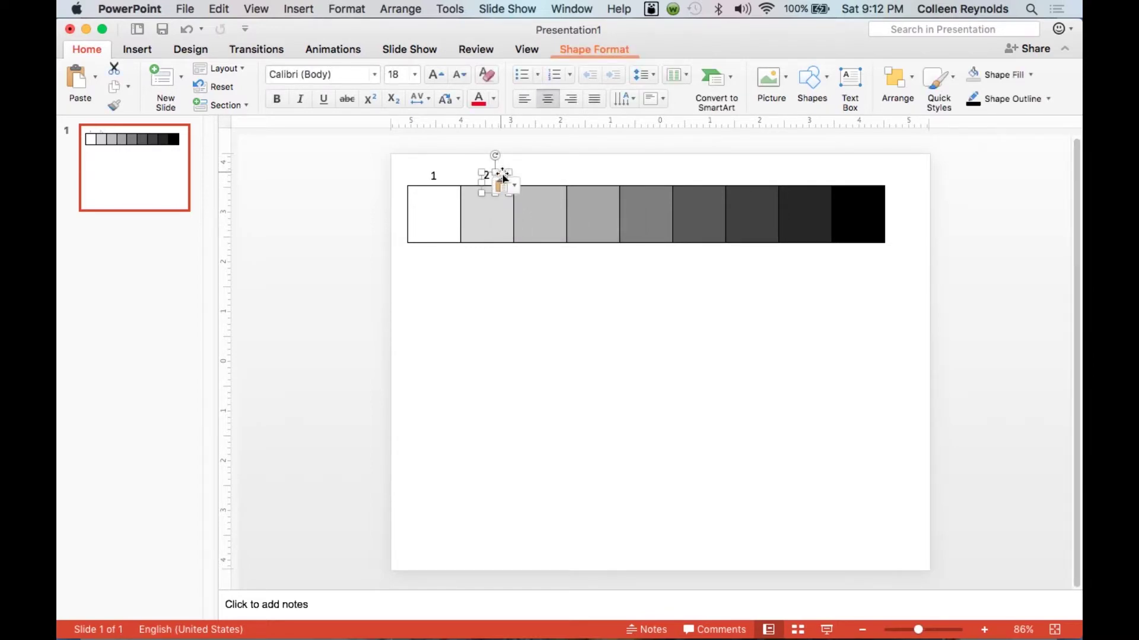
pyautogui.moveTo(502, 178); pyautogui.dragTo(547, 169)
pyautogui.click(537, 176)
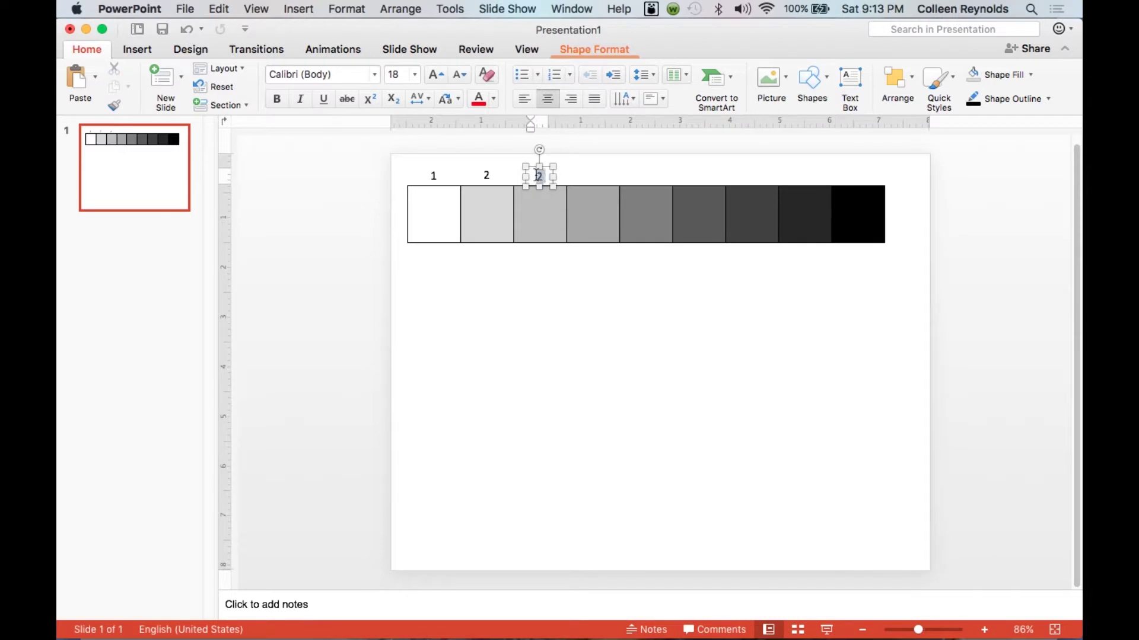
pyautogui.click(604, 349)
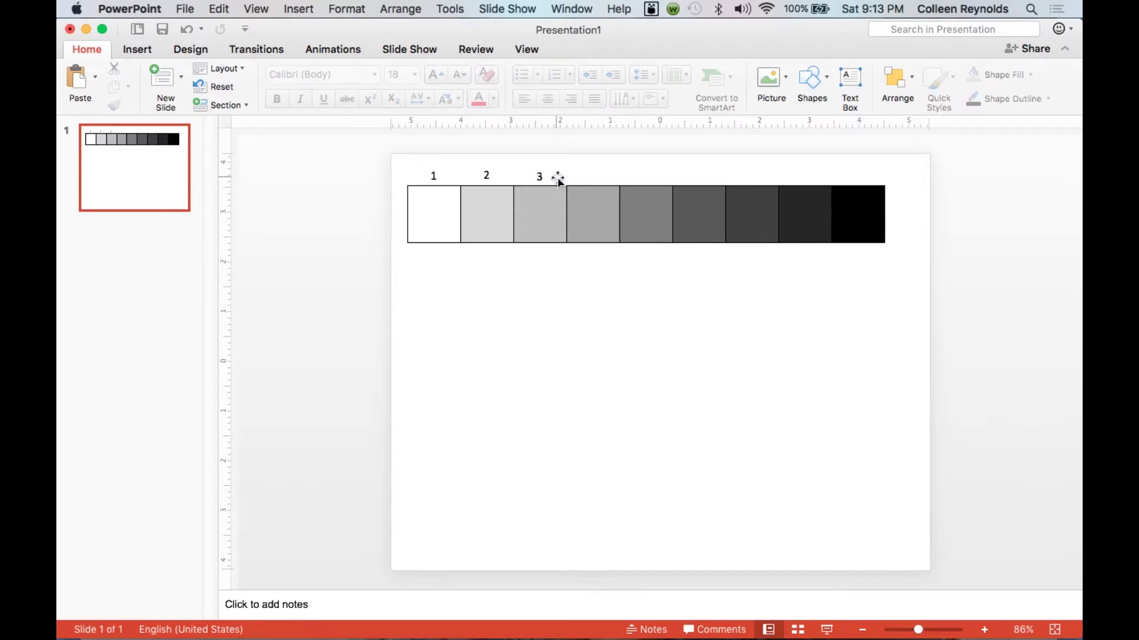
# Add labels reading 4 and 5 above the fourth and fifth squares
pyautogui.click(544, 177)
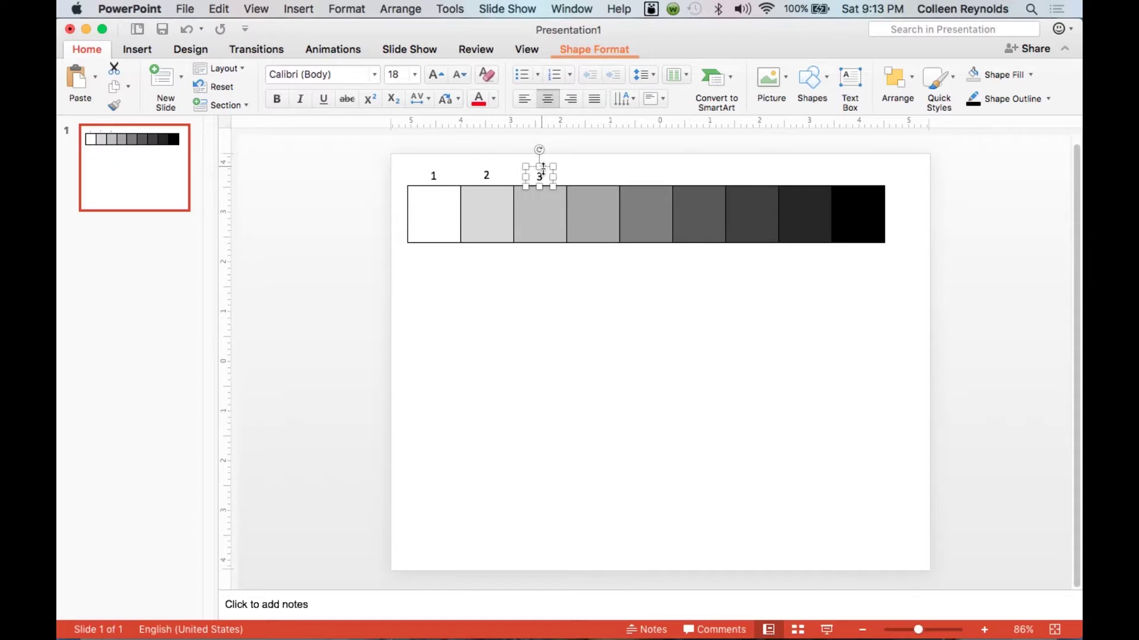
pyautogui.press('super+v')
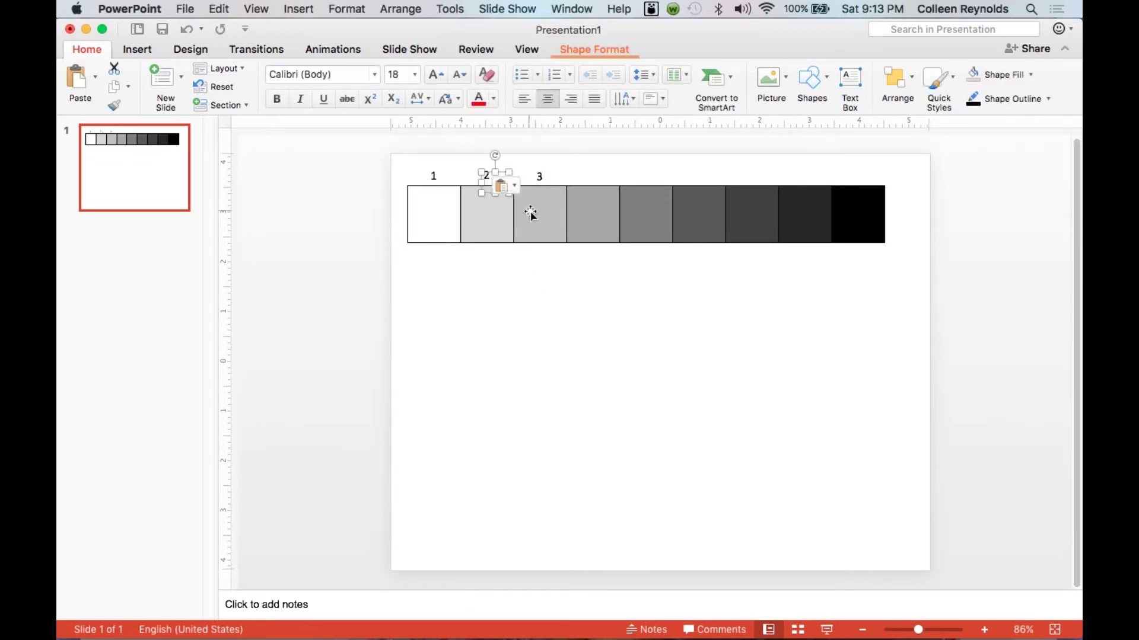
pyautogui.moveTo(495, 168); pyautogui.dragTo(600, 169)
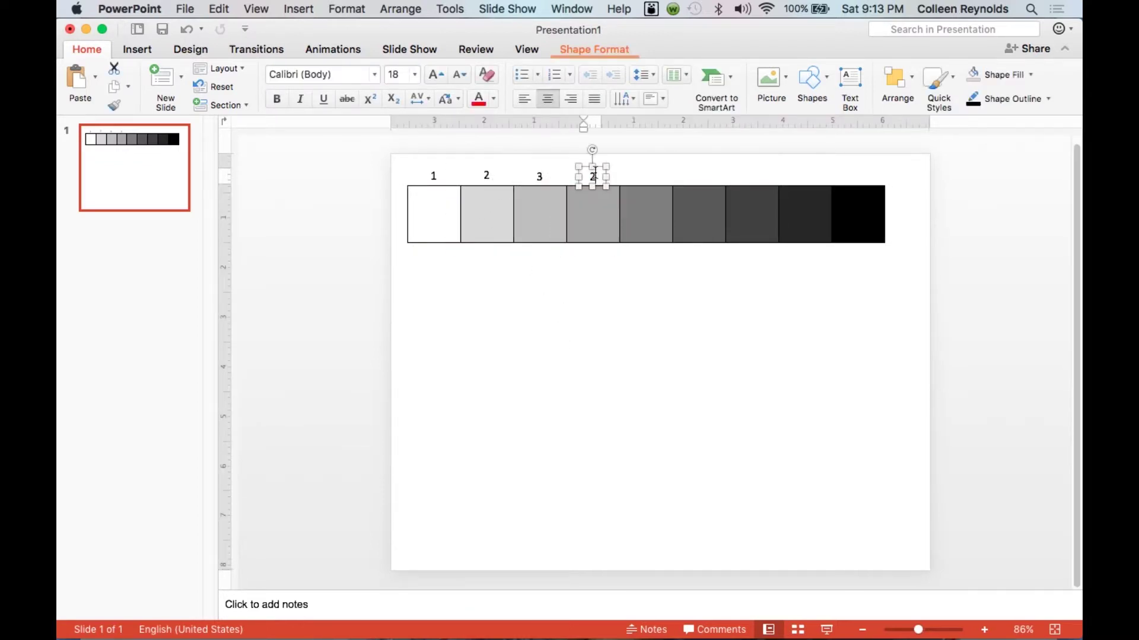
pyautogui.write('4')
pyautogui.click(505, 174)
pyautogui.moveTo(505, 175); pyautogui.dragTo(645, 170)
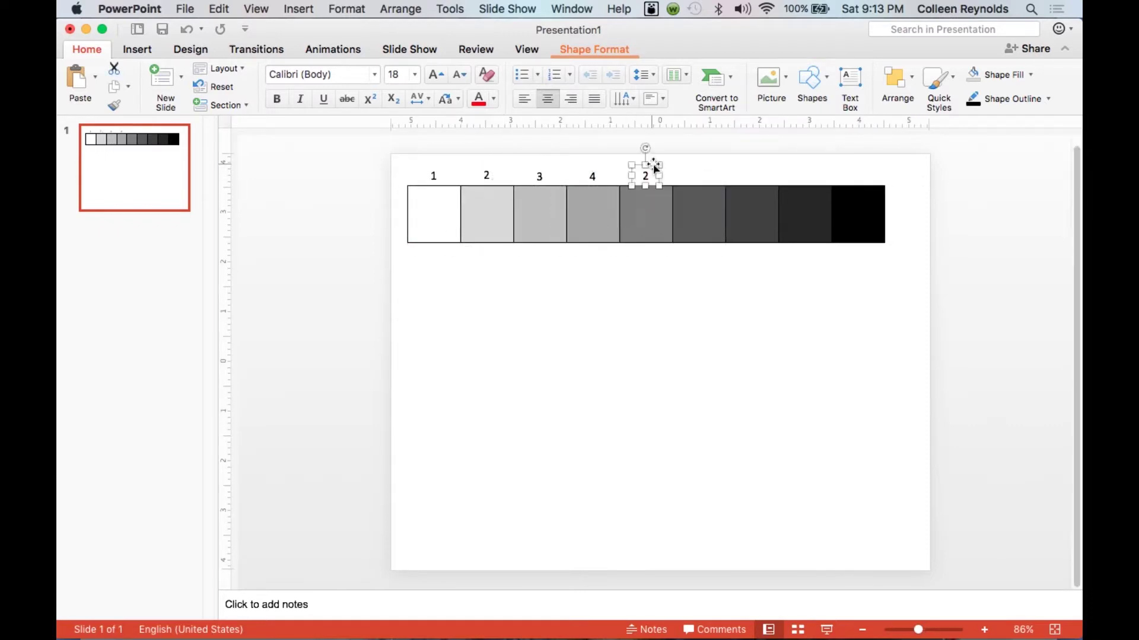
pyautogui.doubleClick(645, 175)
pyautogui.write('5')
# Add labels reading 6 and 7 above the sixth and seventh squares
pyautogui.press('super+v')
pyautogui.moveTo(501, 173); pyautogui.dragTo(700, 176)
pyautogui.doubleClick(700, 176)
pyautogui.write('6')
pyautogui.click(501, 173)
pyautogui.press('super+v')
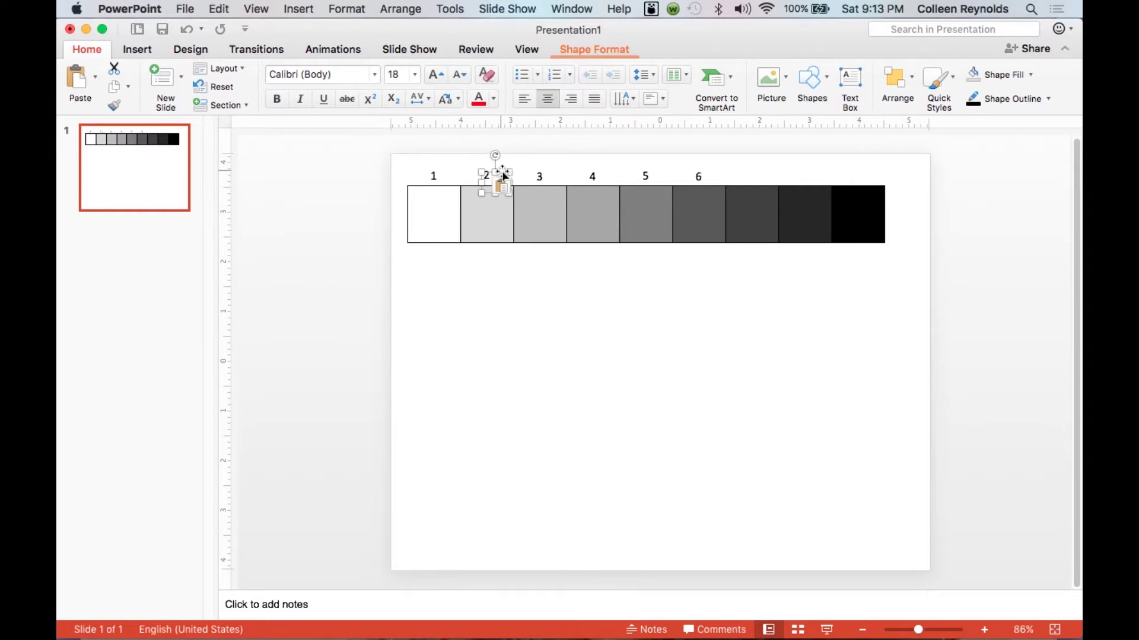
pyautogui.moveTo(501, 174); pyautogui.dragTo(756, 178)
pyautogui.doubleClick(757, 178)
pyautogui.write('7')
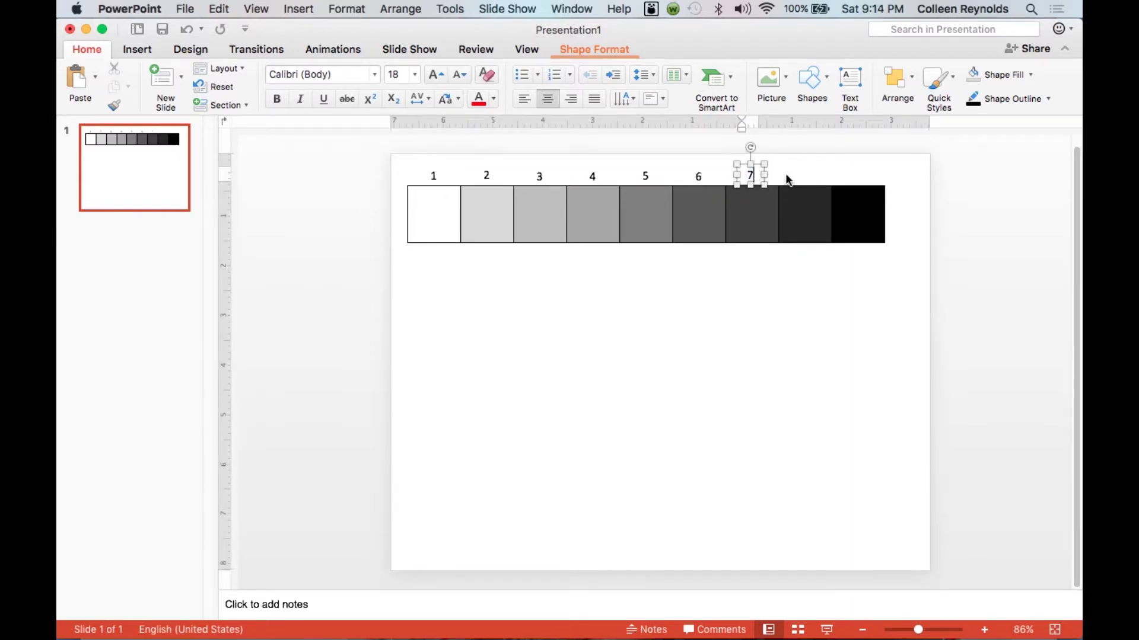
# Add labels reading 8 and 9 above the last two squares, then marquee-select the labels
pyautogui.click(486, 175)
pyautogui.press('super+v')
pyautogui.moveTo(497, 181); pyautogui.dragTo(806, 175)
pyautogui.doubleClick(806, 175)
pyautogui.write('8')
pyautogui.click(504, 173)
pyautogui.press('super+v')
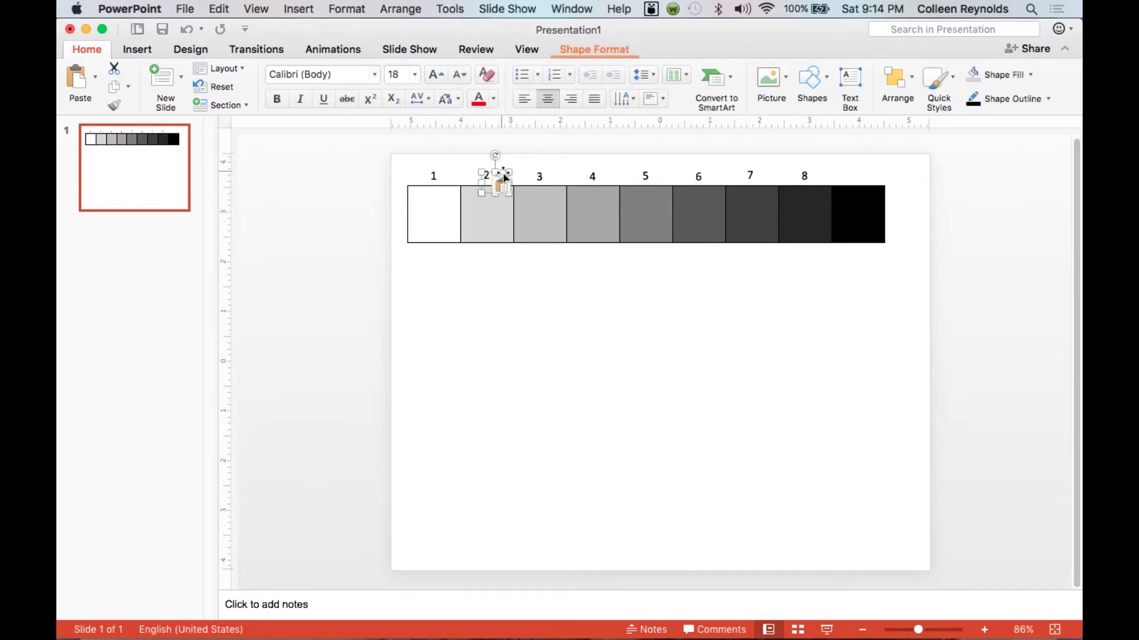
pyautogui.moveTo(504, 175); pyautogui.dragTo(864, 168)
pyautogui.doubleClick(856, 178)
pyautogui.write('9')
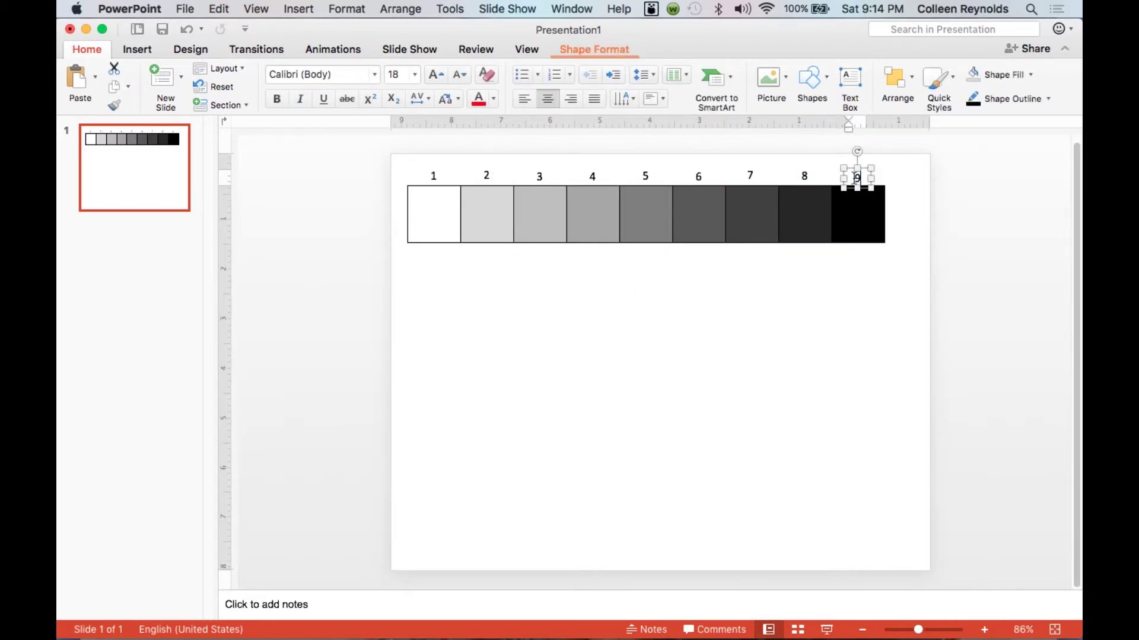
pyautogui.click(851, 389)
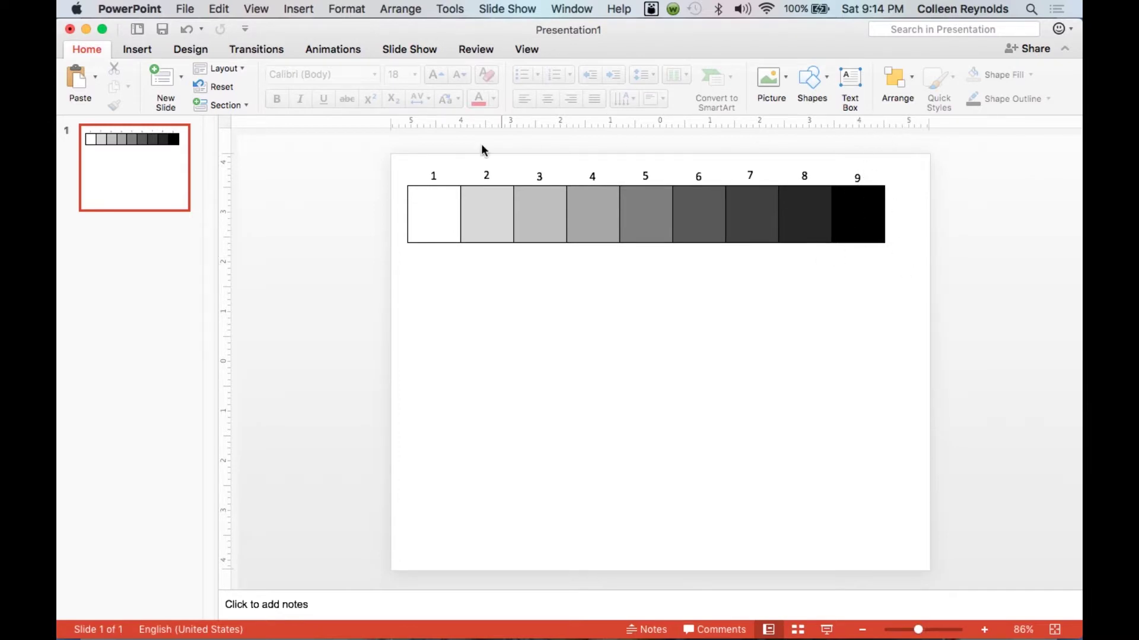
pyautogui.moveTo(405, 164); pyautogui.dragTo(883, 186)
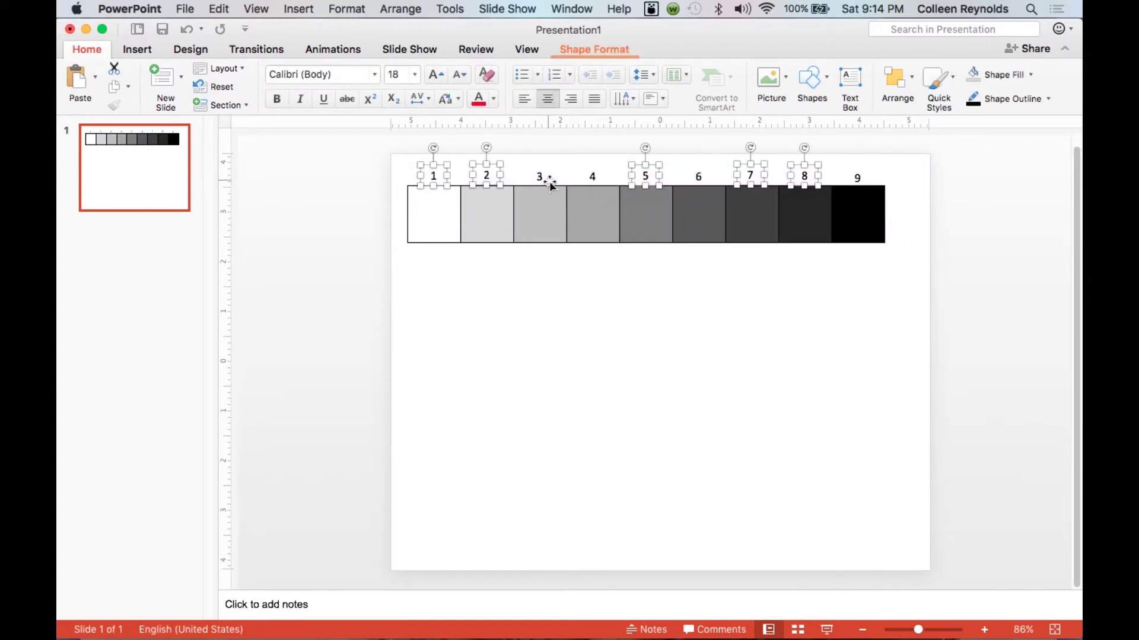
# Add labels 3, 4, 6 and 9 to the selection and align the tops of all nine labels
pyautogui.keyDown('shift'); pyautogui.click(539, 177); pyautogui.keyUp('shift')
pyautogui.keyDown('shift'); pyautogui.click(593, 178); pyautogui.keyUp('shift')
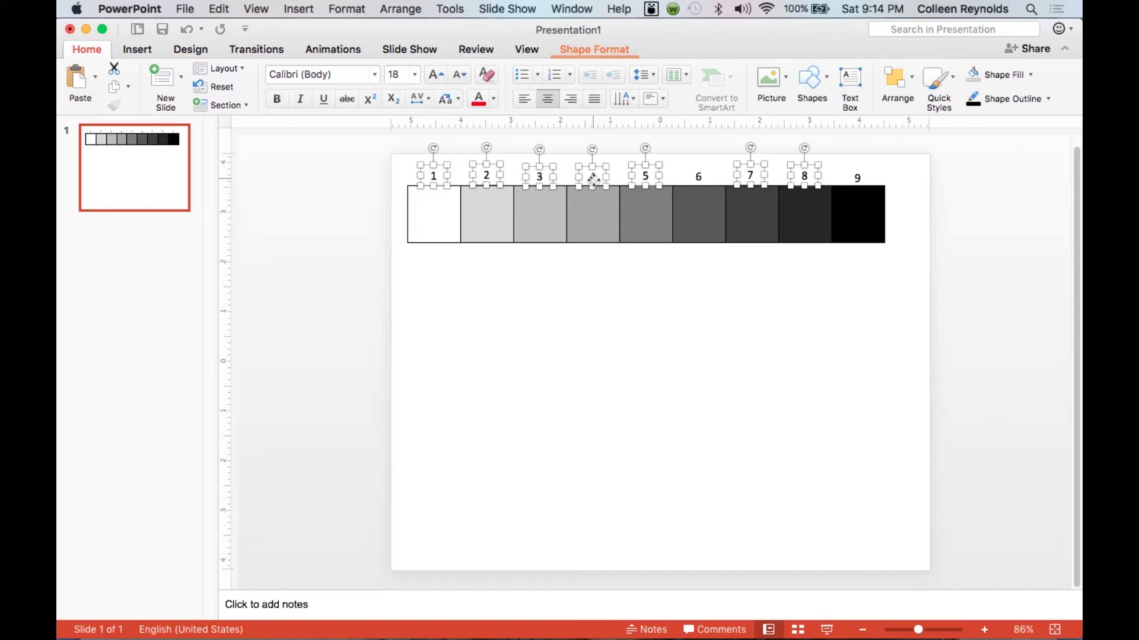
pyautogui.keyDown('shift'); pyautogui.click(698, 176); pyautogui.keyUp('shift')
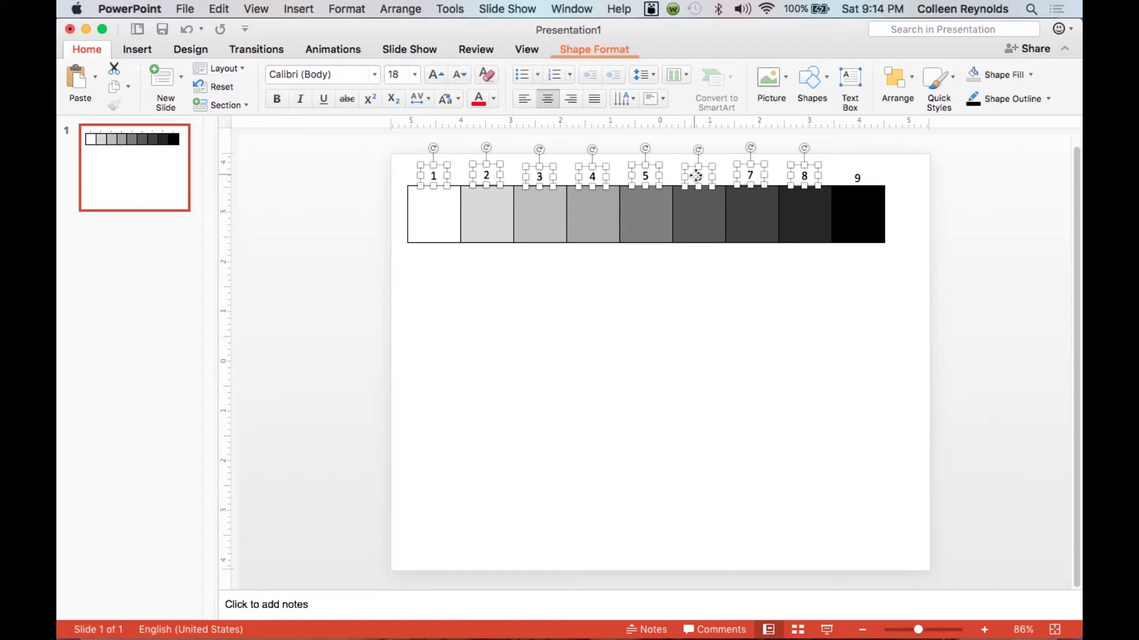
pyautogui.keyDown('shift'); pyautogui.click(857, 177); pyautogui.keyUp('shift')
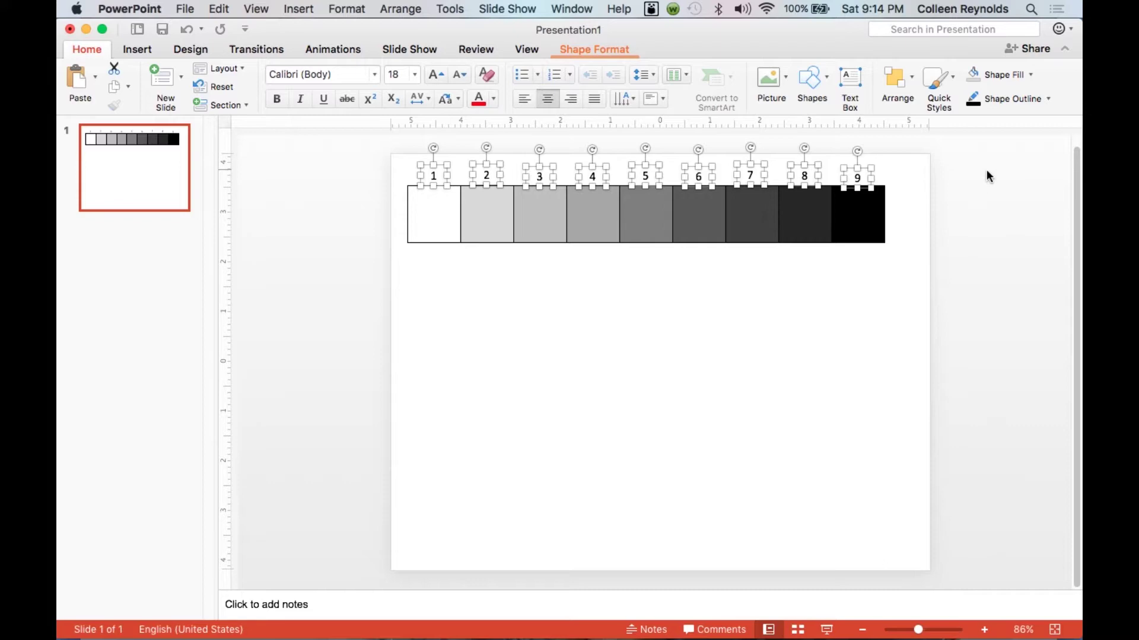
pyautogui.click(912, 77)
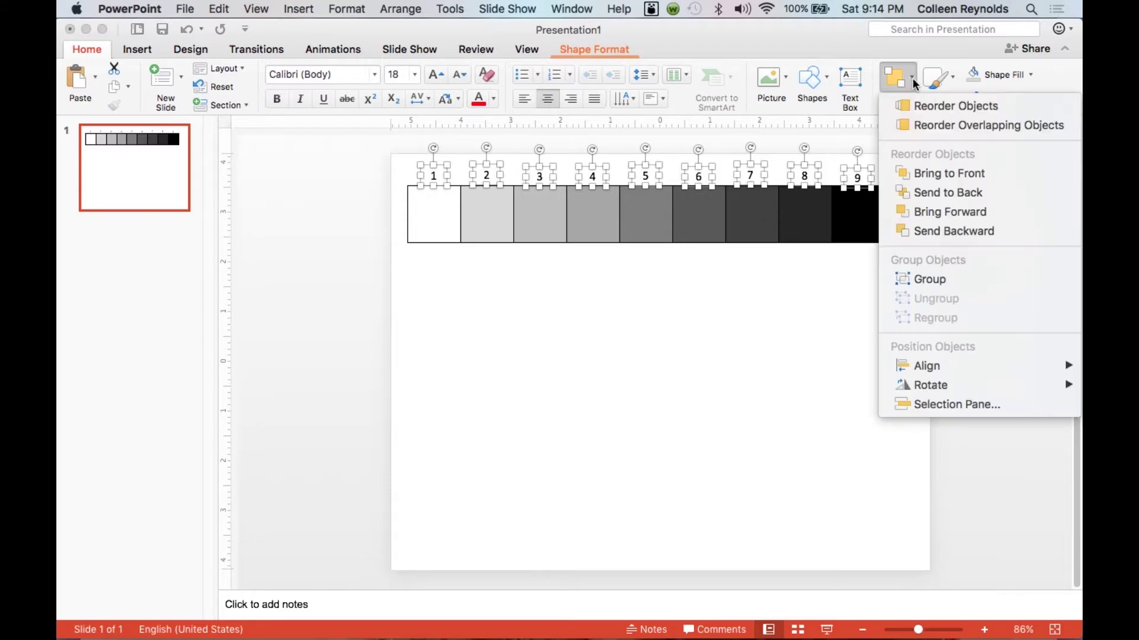
pyautogui.moveTo(902, 363)
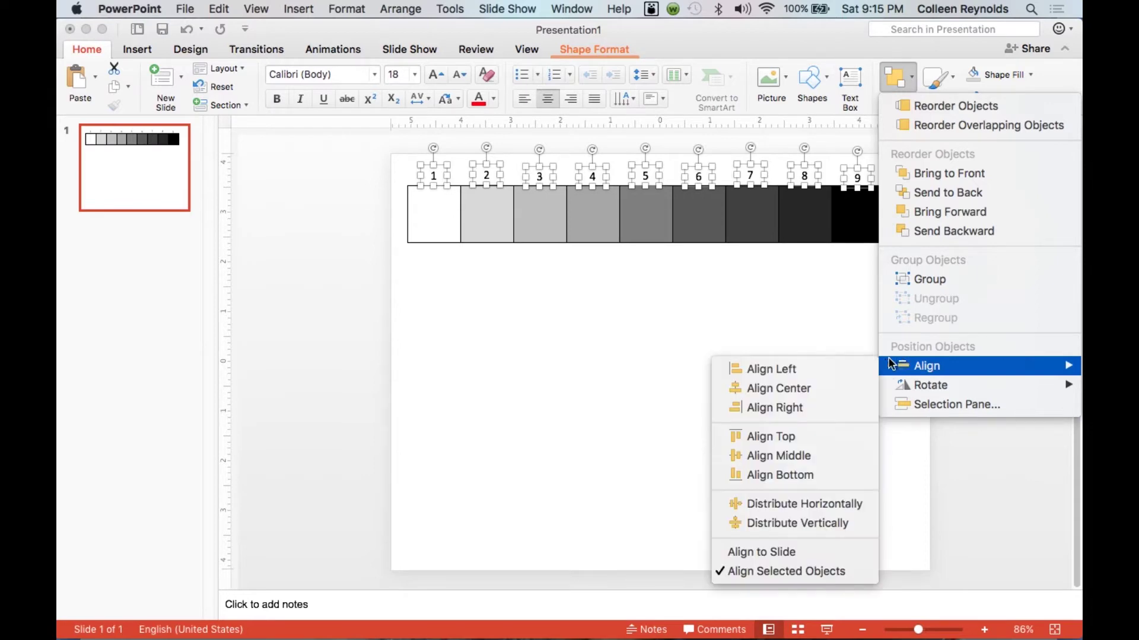
pyautogui.click(797, 441)
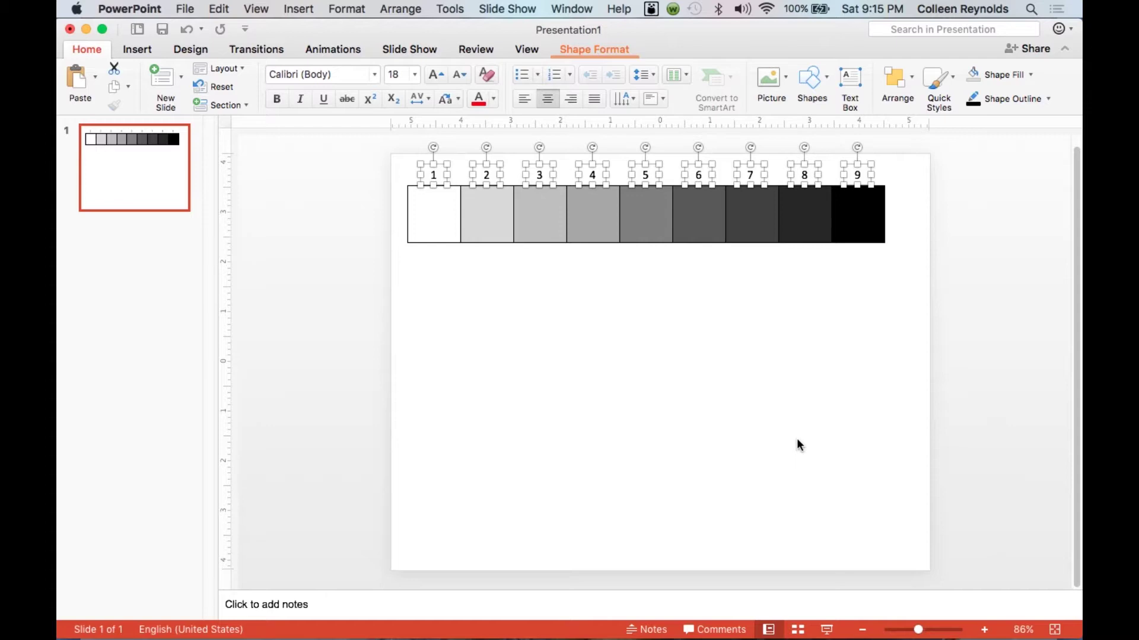
pyautogui.click(797, 443)
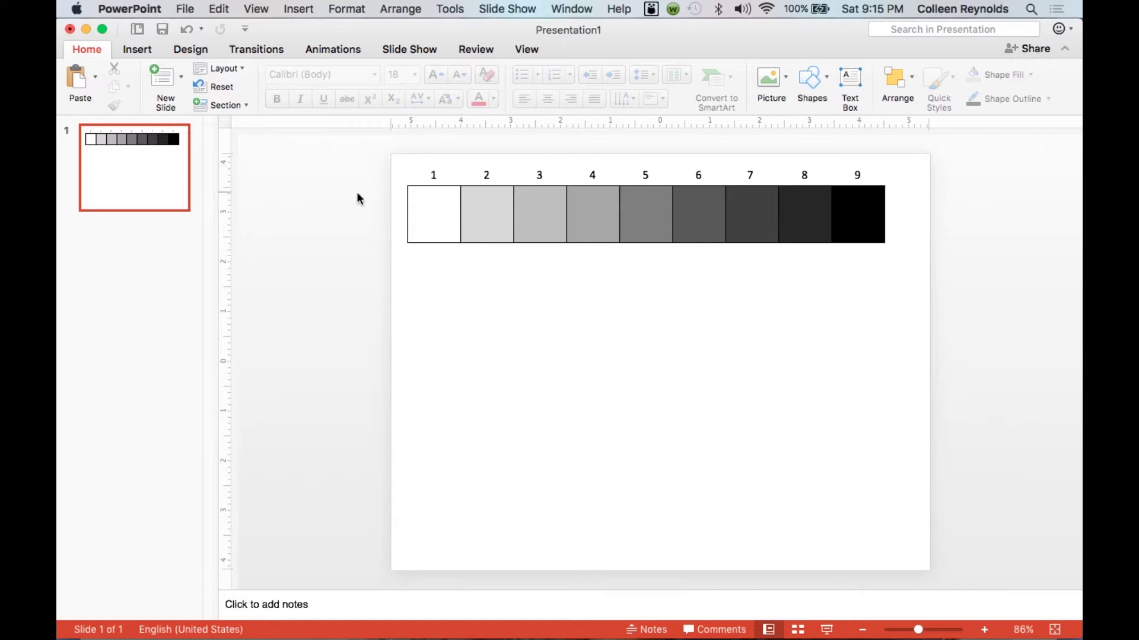
pyautogui.moveTo(396, 160); pyautogui.dragTo(912, 311)
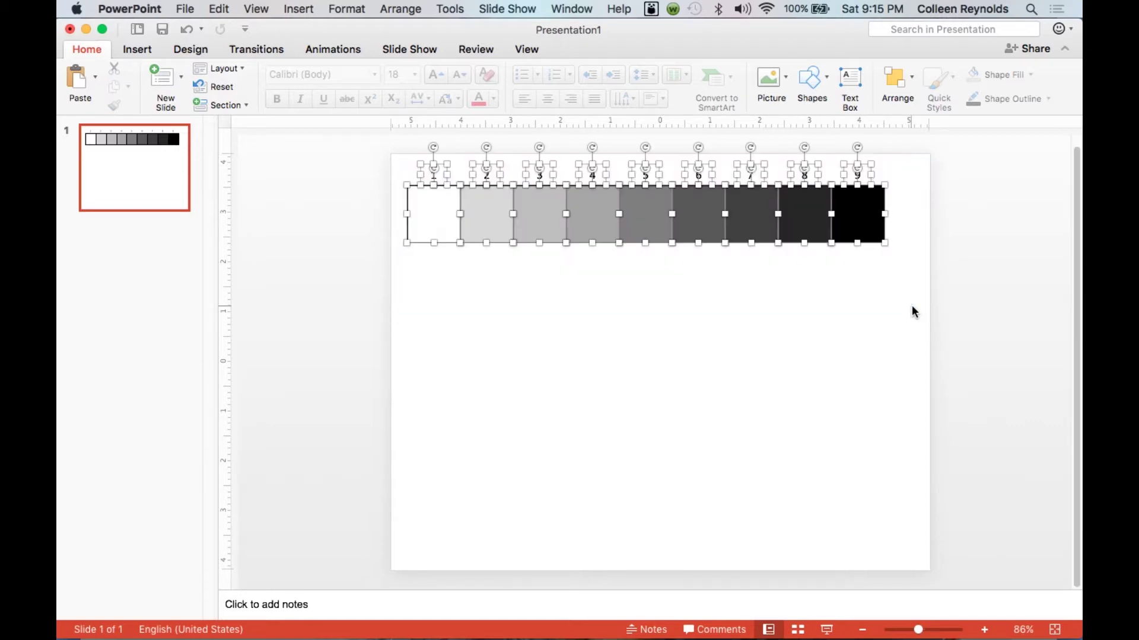
# Group the nine squares with their number labels and shift the group slightly right
pyautogui.rightClick(854, 214)
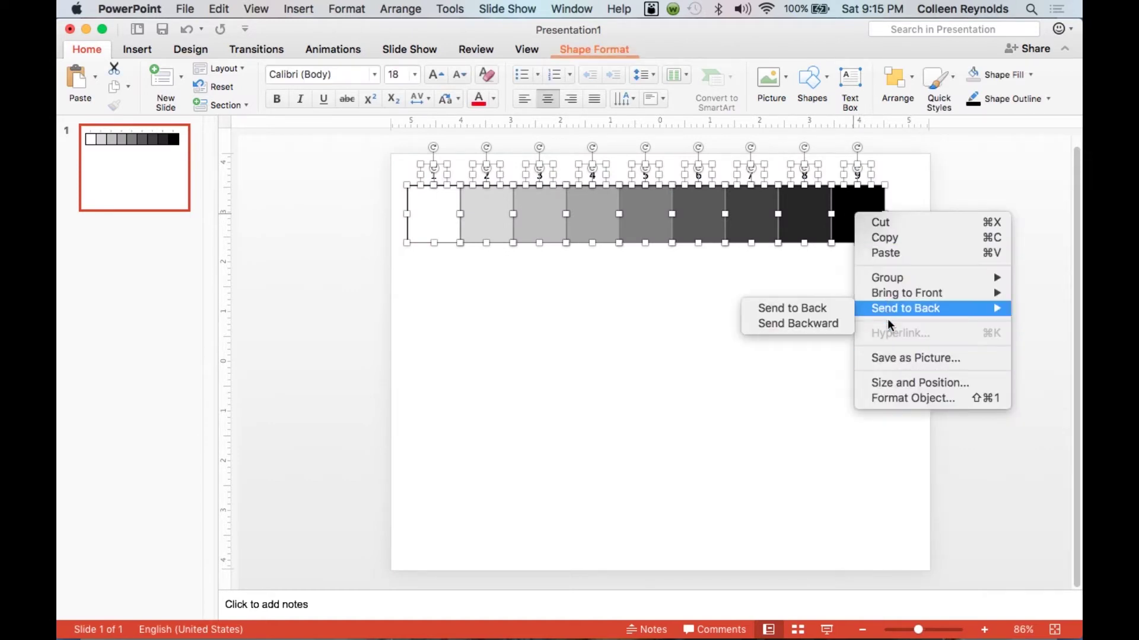
pyautogui.click(912, 79)
pyautogui.click(912, 78)
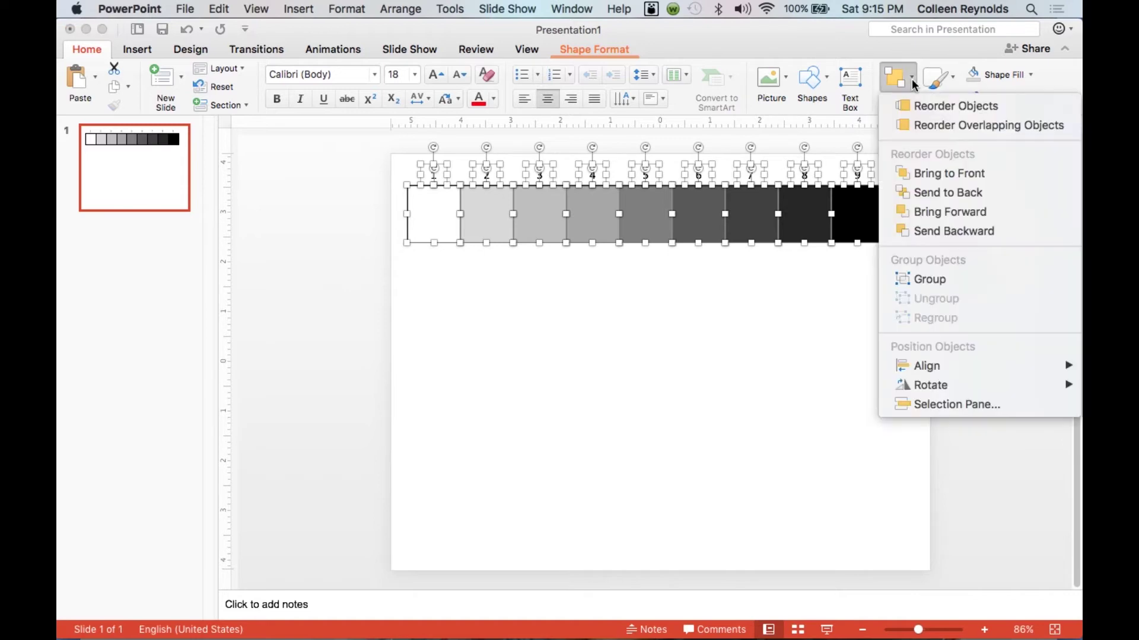
pyautogui.click(920, 280)
pyautogui.click(844, 396)
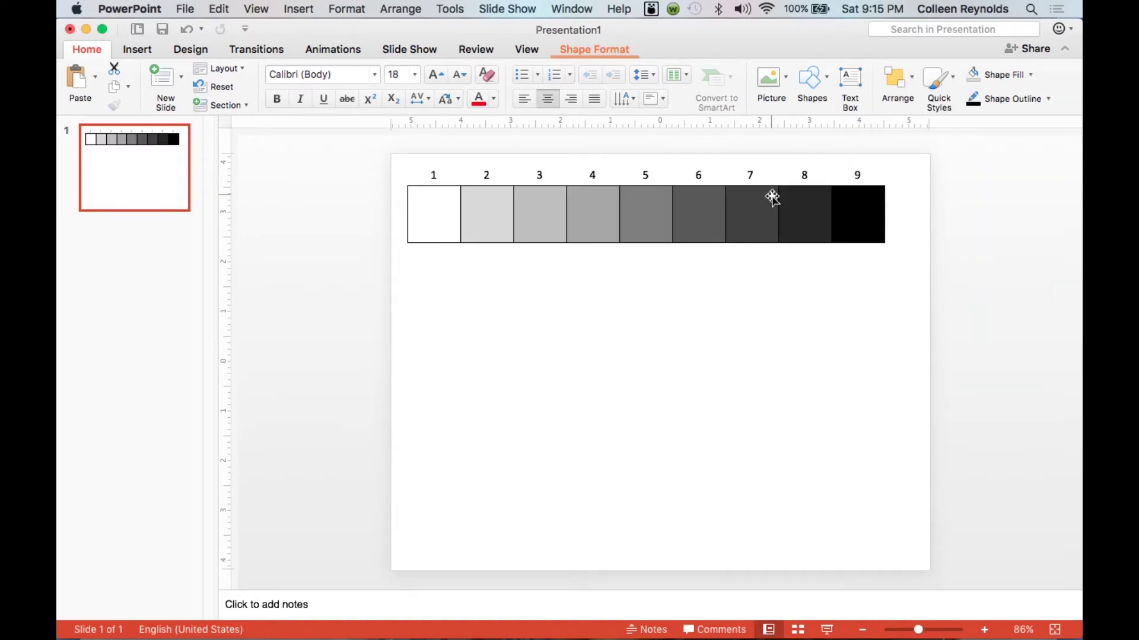
pyautogui.moveTo(764, 199)
pyautogui.mouseDown()
pyautogui.moveTo(794, 366)
pyautogui.moveTo(824, 349)
pyautogui.moveTo(774, 208)
pyautogui.moveTo(784, 209)
pyautogui.moveTo(773, 208)
pyautogui.mouseUp()
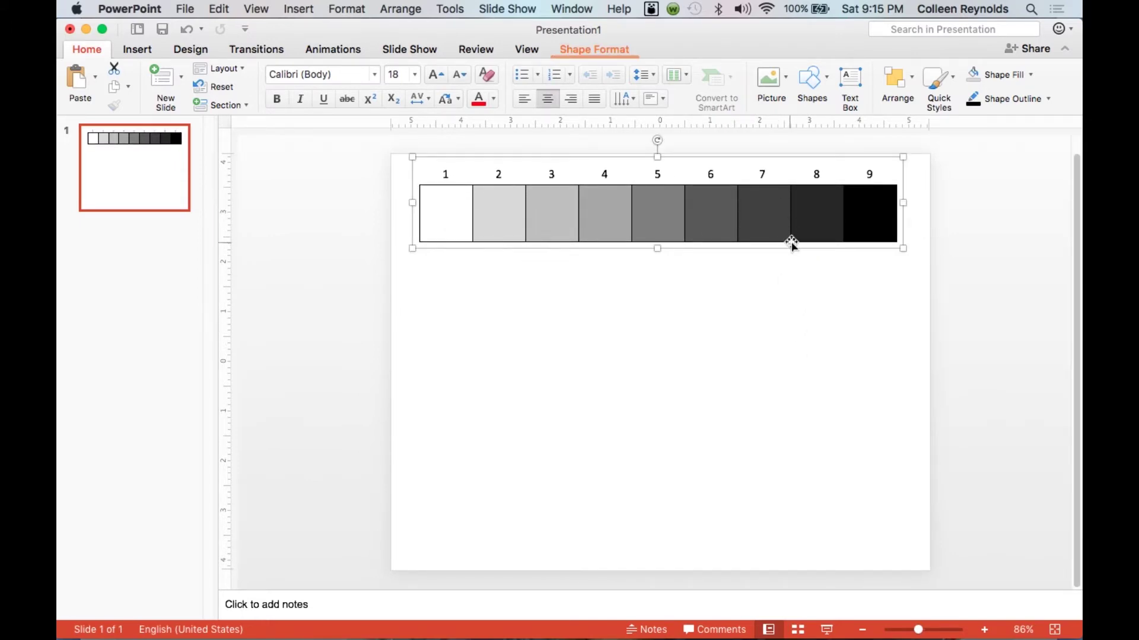
pyautogui.moveTo(783, 224); pyautogui.dragTo(785, 226)
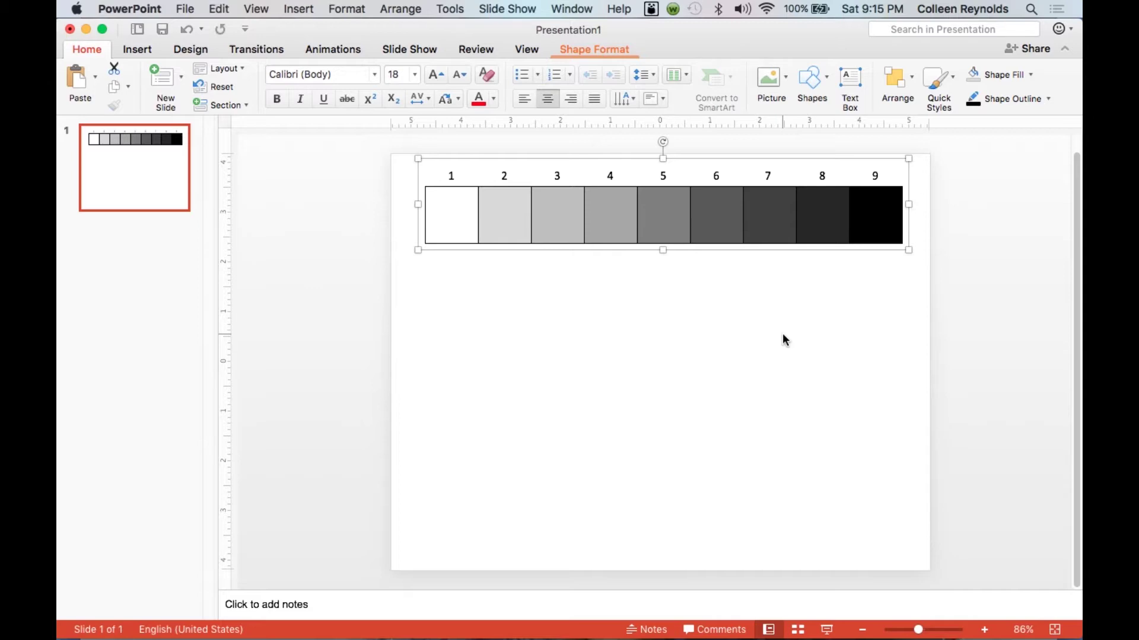
# Paste copies of the numbered row and stack each one below the previous row
pyautogui.press('super+v')
pyautogui.moveTo(773, 241); pyautogui.dragTo(769, 330)
pyautogui.press('super+v')
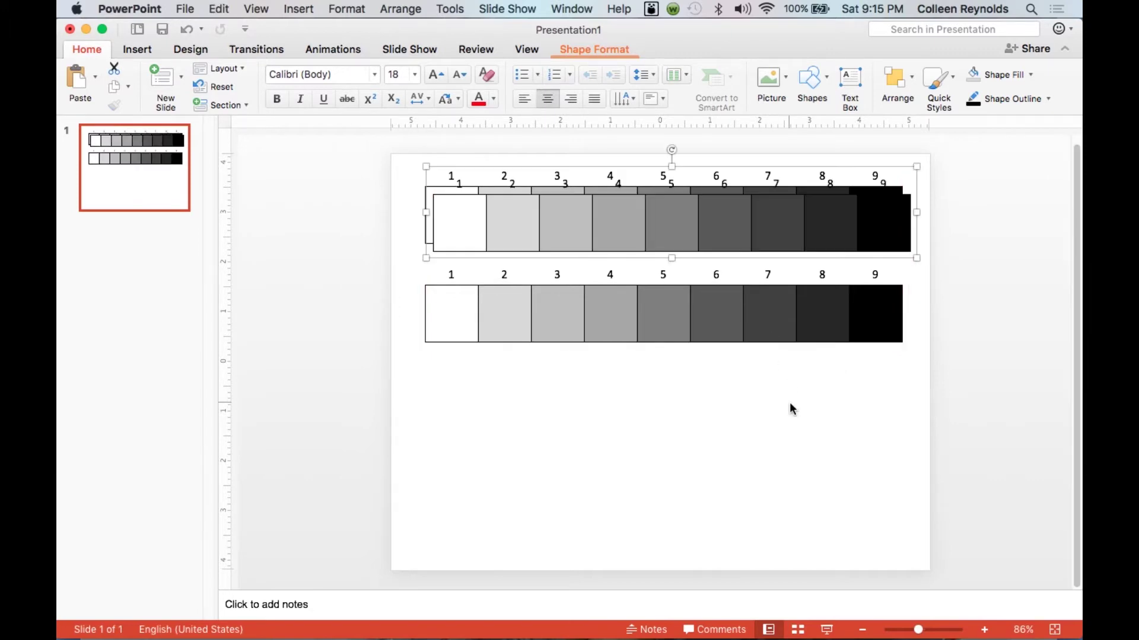
pyautogui.moveTo(770, 237); pyautogui.dragTo(763, 420)
pyautogui.press('super+v')
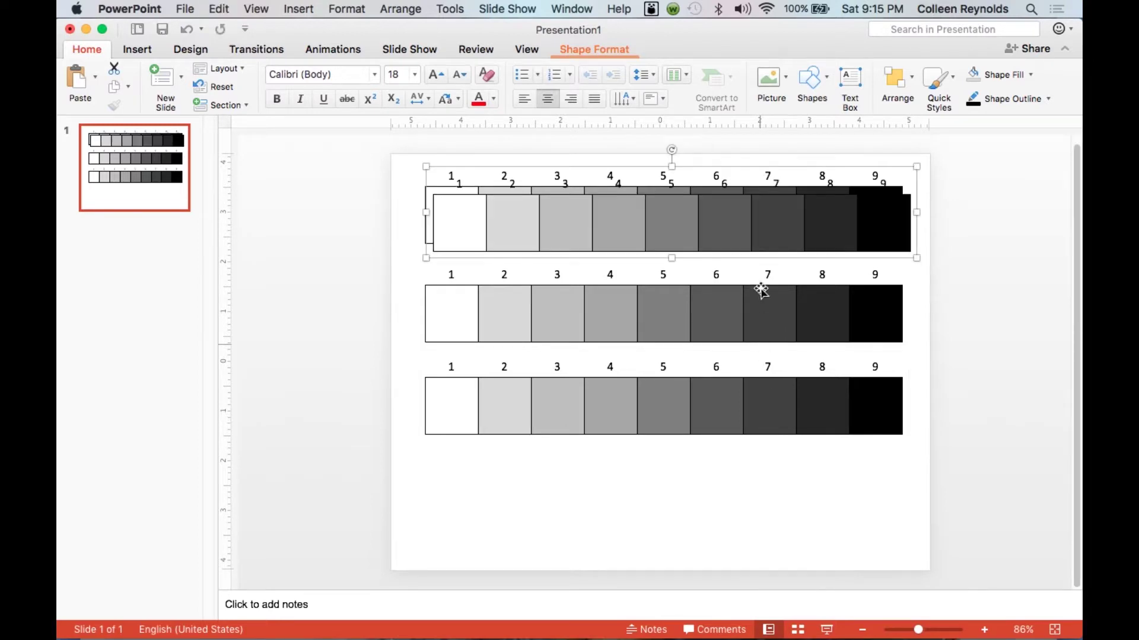
pyautogui.moveTo(758, 219)
pyautogui.mouseDown()
pyautogui.moveTo(756, 546)
pyautogui.moveTo(758, 326)
pyautogui.moveTo(763, 381)
pyautogui.moveTo(776, 207)
pyautogui.mouseUp()
pyautogui.click(1060, 391)
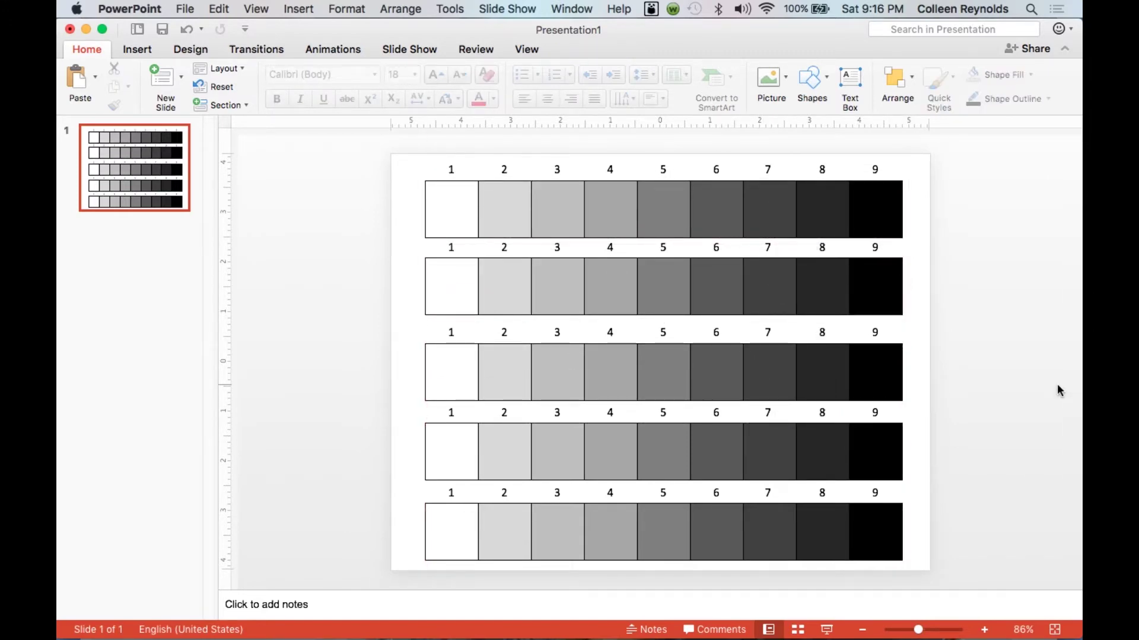
# Ungroup the top numbered row into separate shapes
pyautogui.click(770, 214)
pyautogui.rightClick(768, 213)
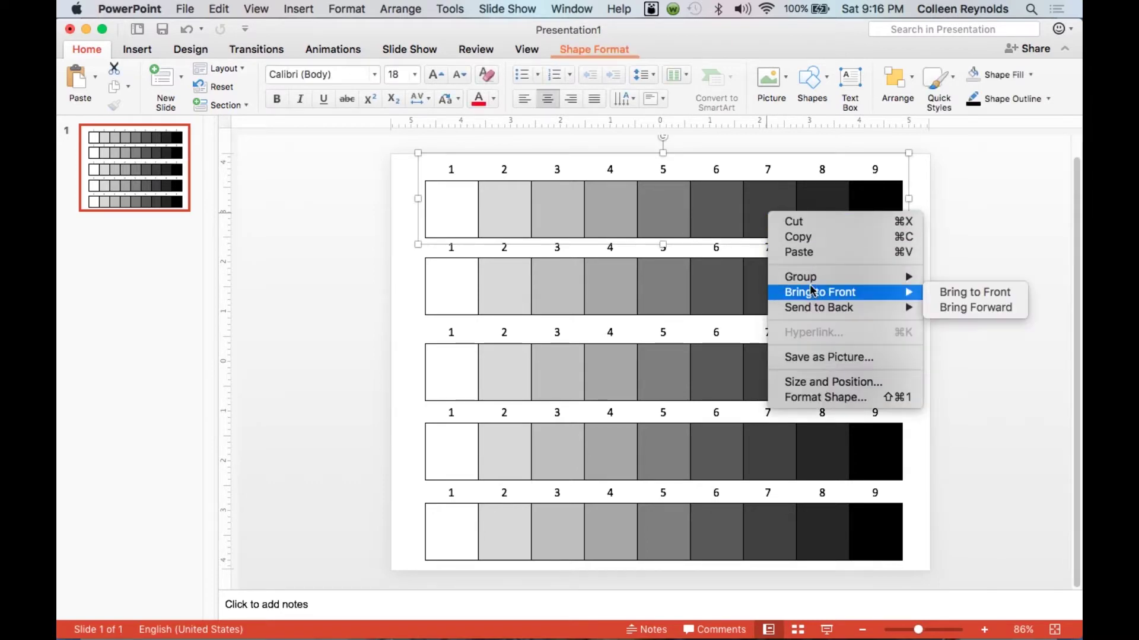
pyautogui.moveTo(812, 277)
pyautogui.click(962, 319)
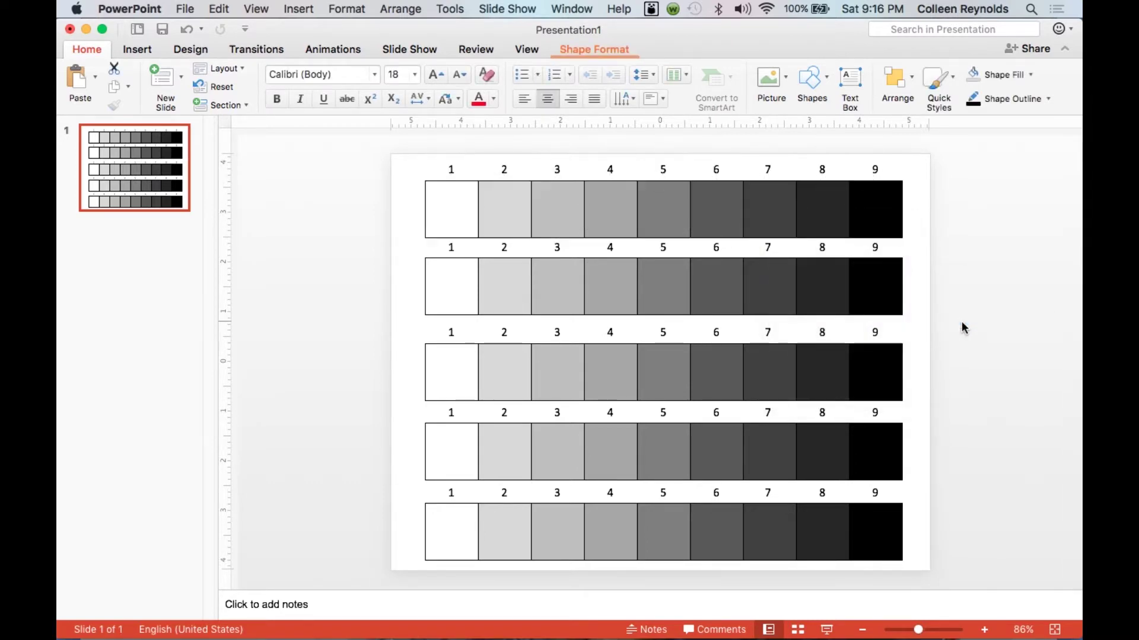
pyautogui.click(947, 173)
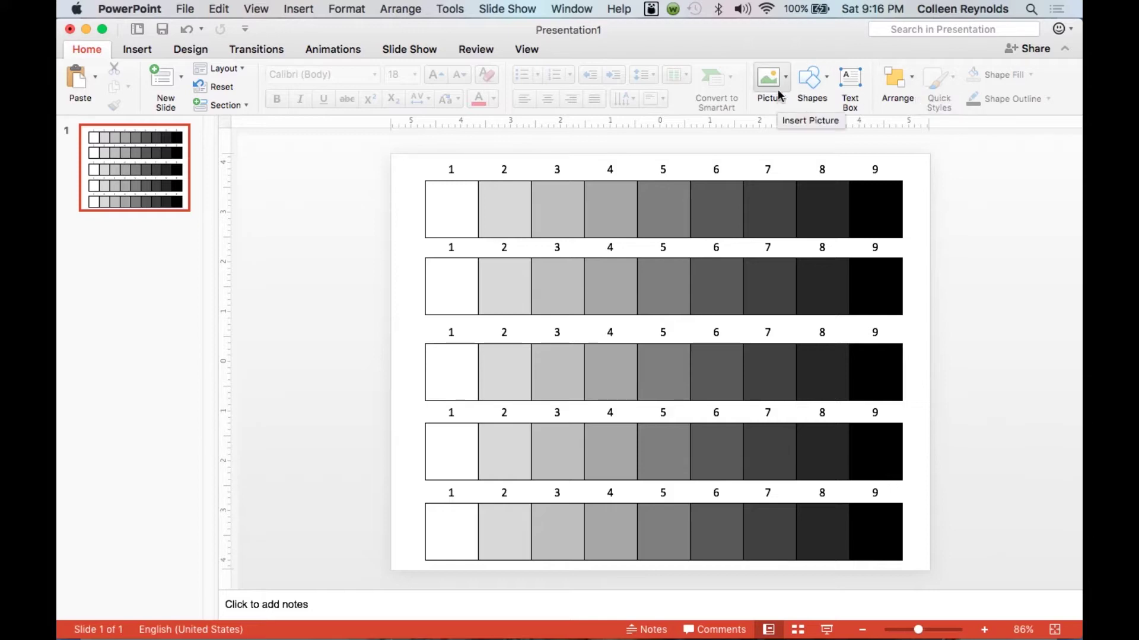
# Draw a small oval in the top row's first square, undo it, and select that square
pyautogui.click(827, 80)
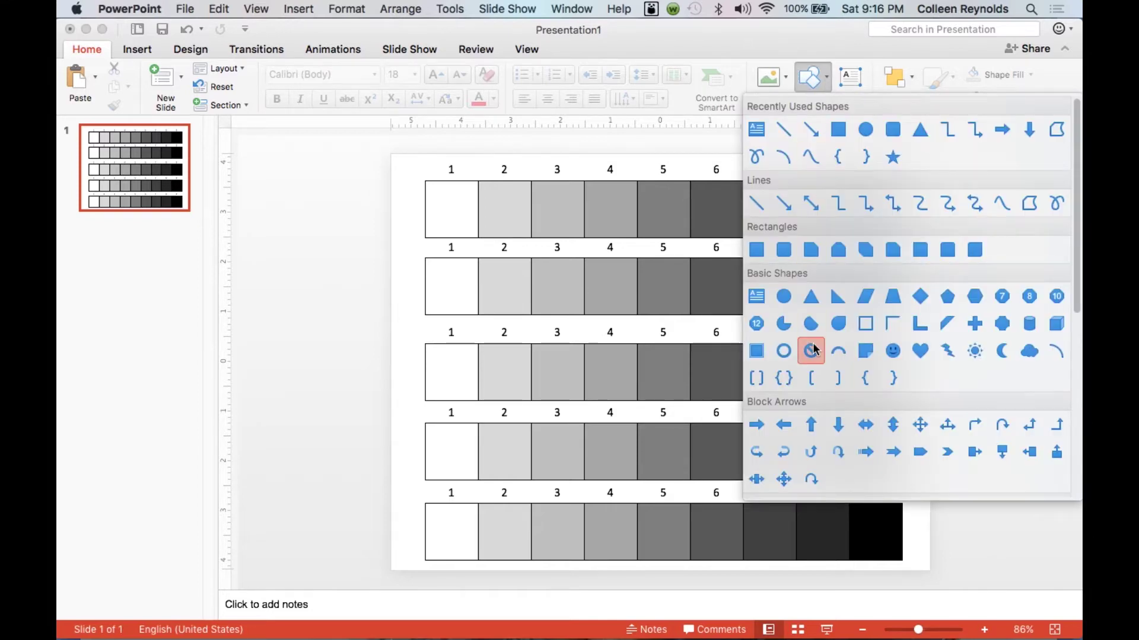
pyautogui.click(866, 130)
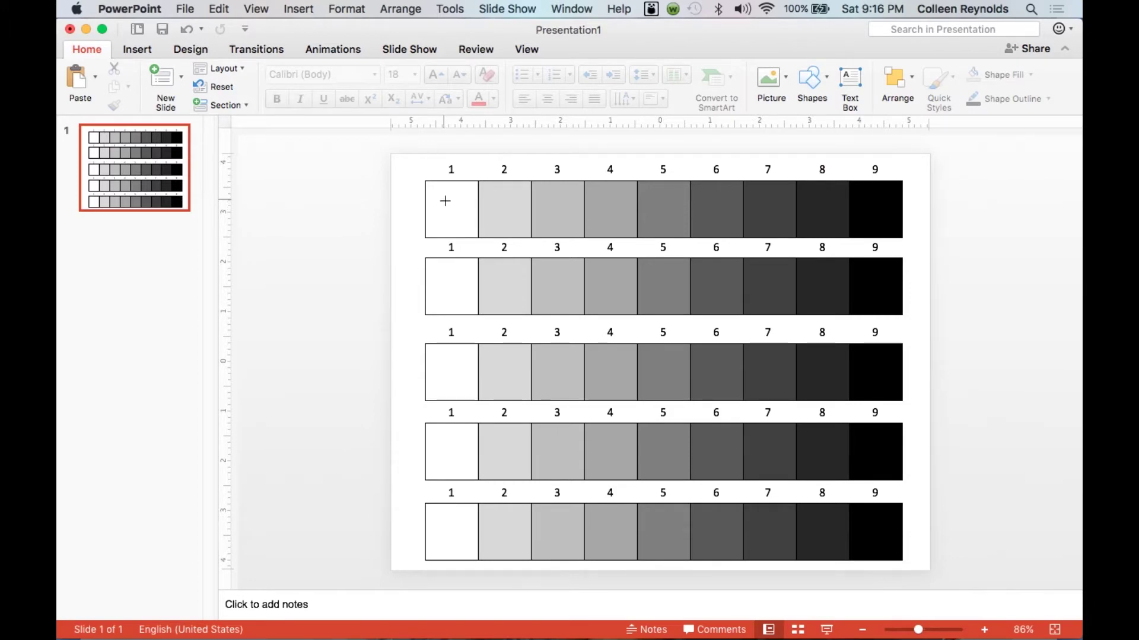
pyautogui.moveTo(445, 201); pyautogui.dragTo(453, 210)
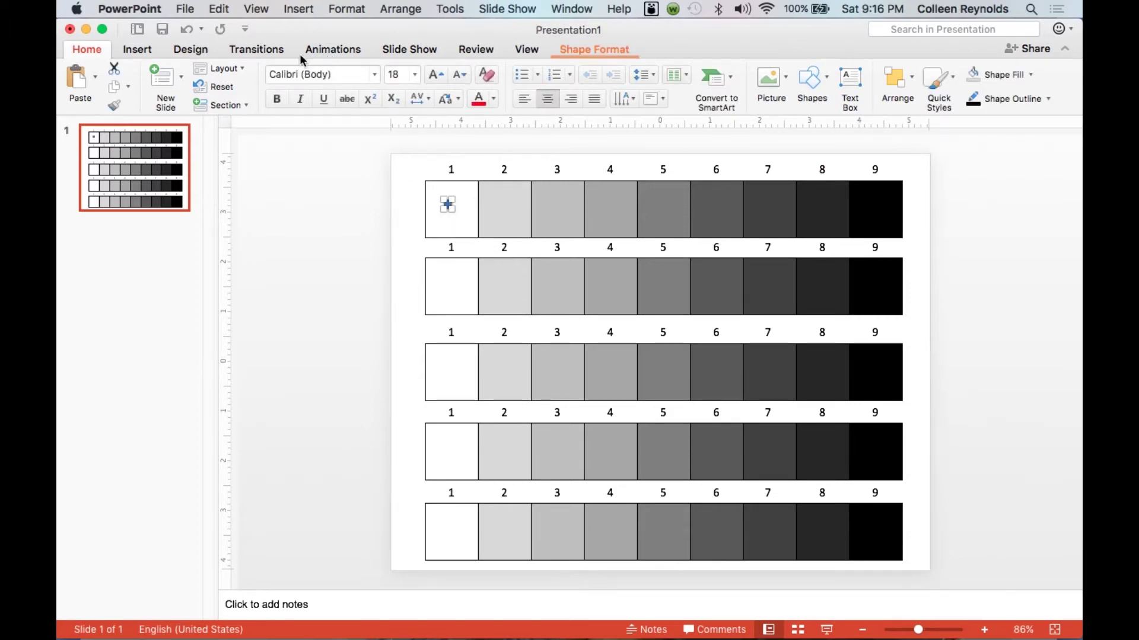
pyautogui.click(186, 29)
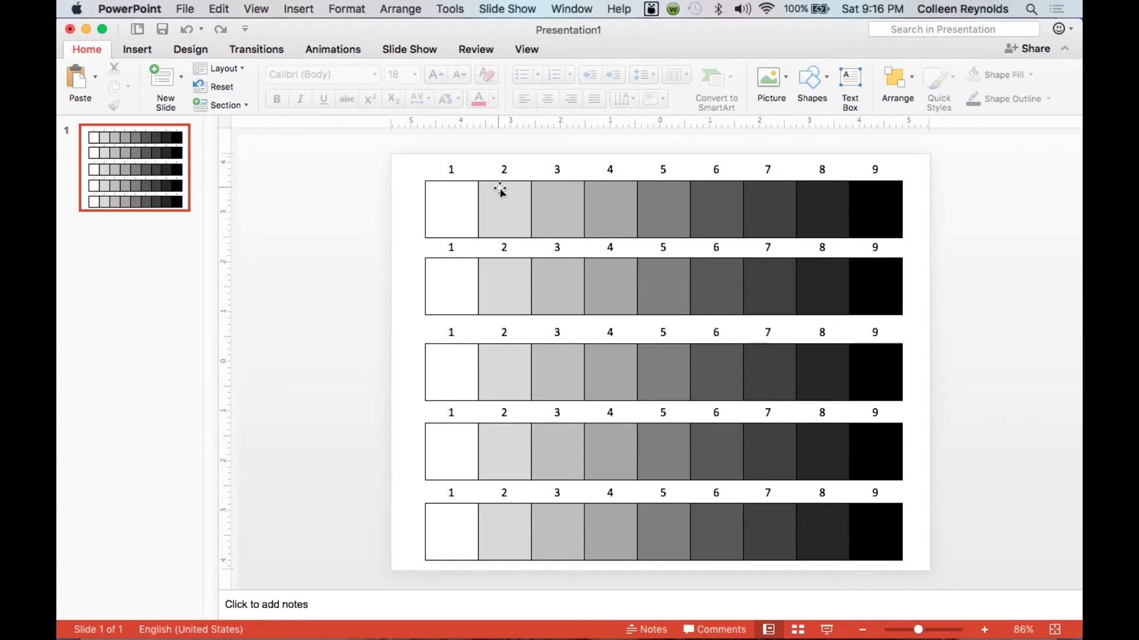
pyautogui.click(445, 201)
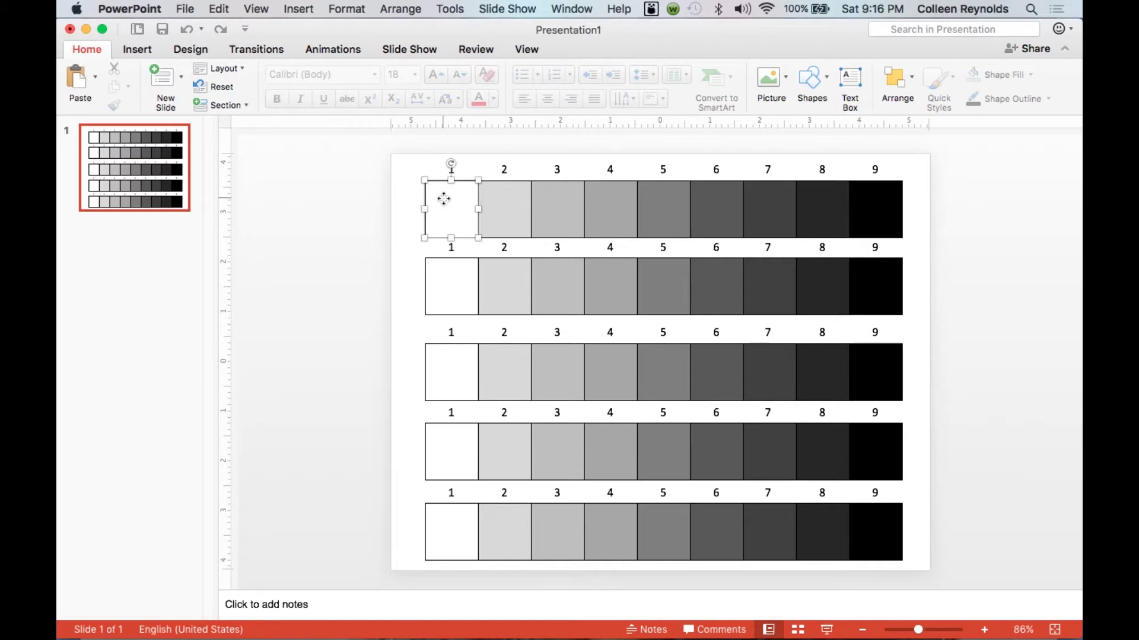
# Draw a small oval circle inside the first square of the top row
pyautogui.click(981, 227)
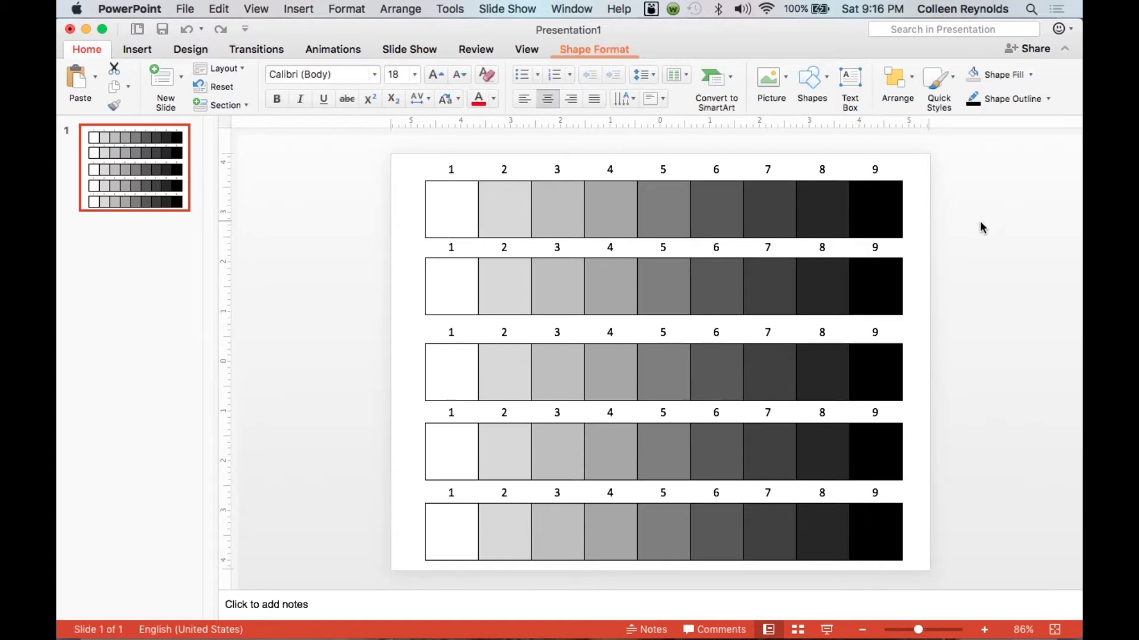
pyautogui.click(826, 83)
pyautogui.click(865, 125)
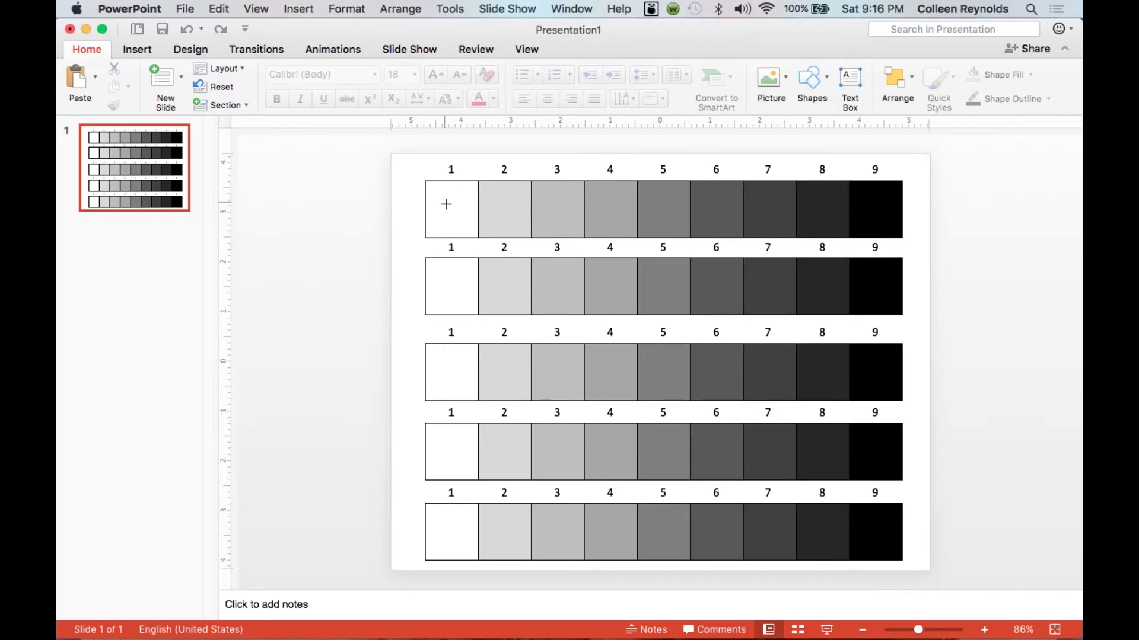
pyautogui.moveTo(445, 200); pyautogui.dragTo(460, 212)
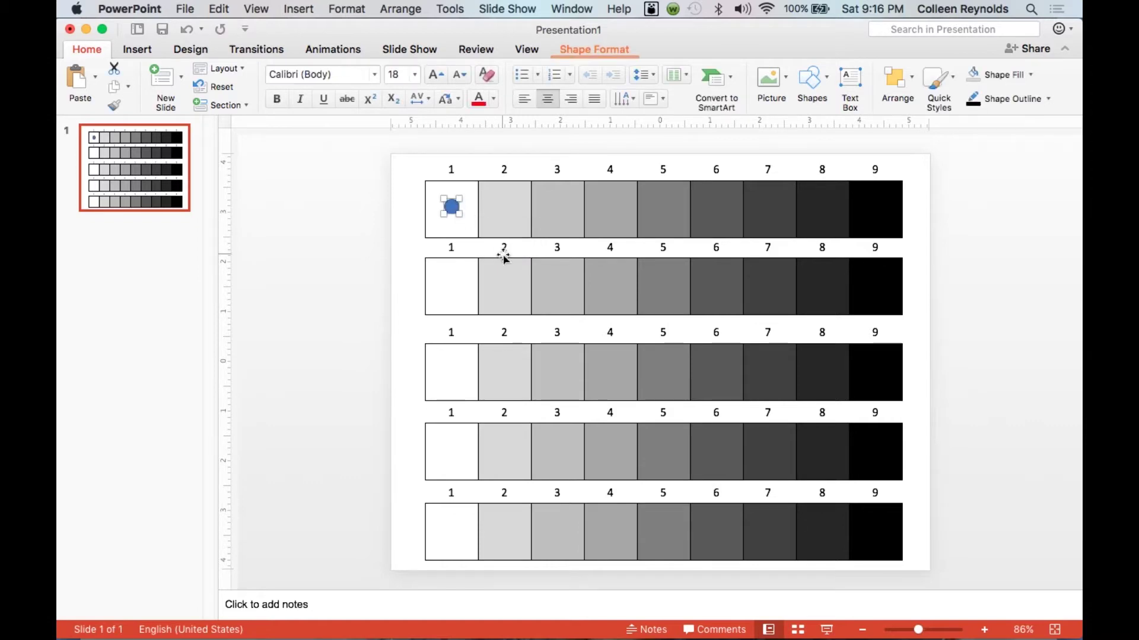
# Align the circle to the first square with Align Center and Align Middle
pyautogui.keyDown('shift'); pyautogui.click(468, 234); pyautogui.keyUp('shift')
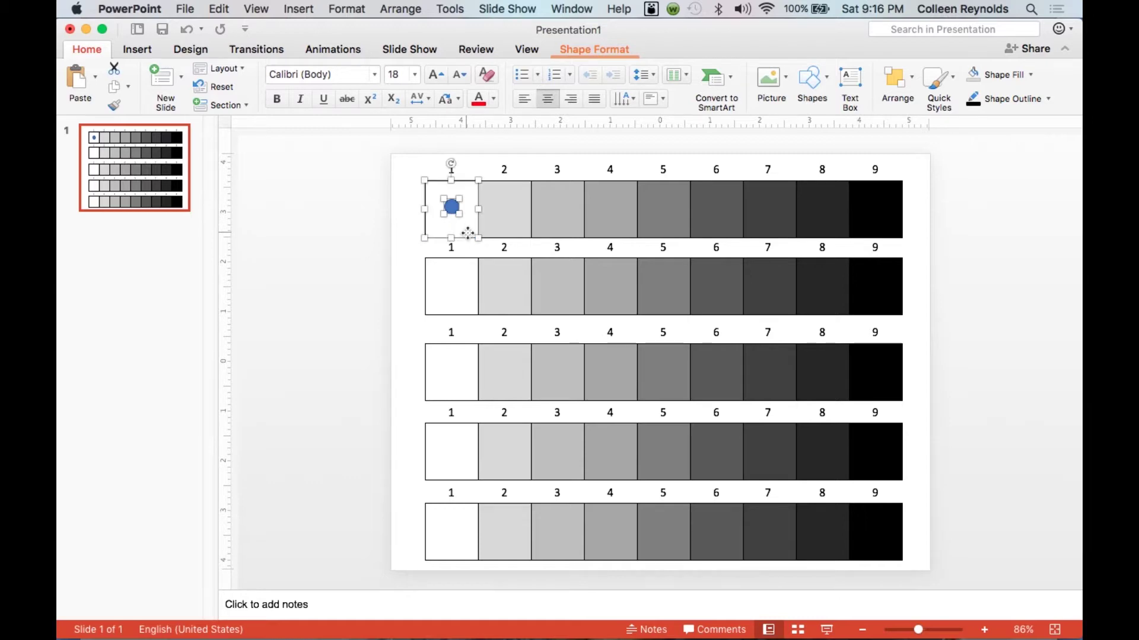
pyautogui.click(896, 80)
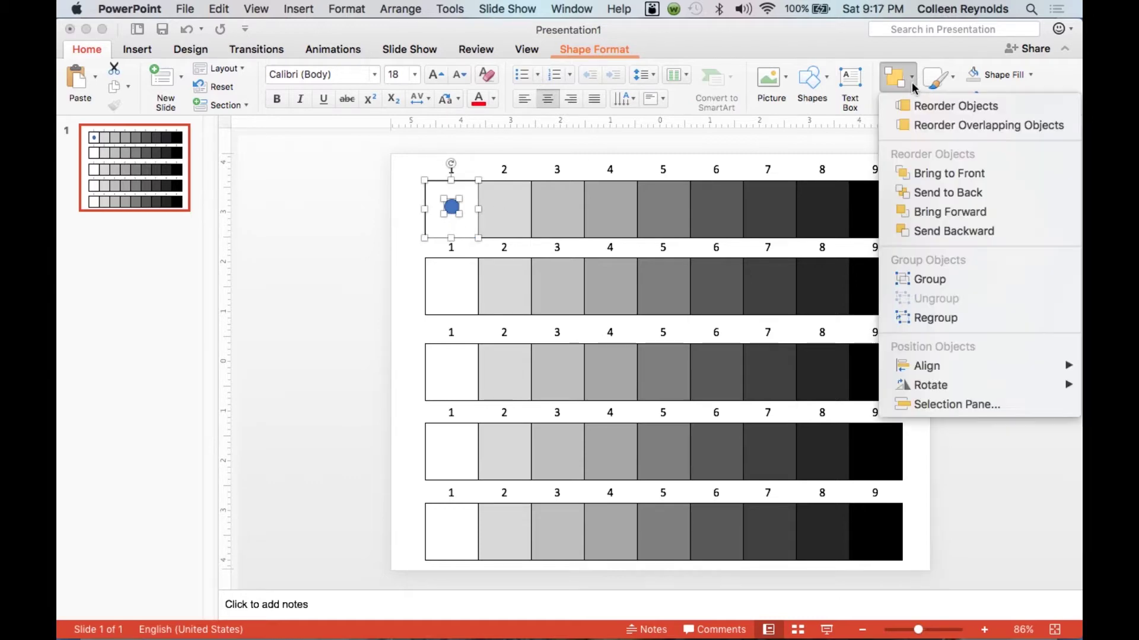
pyautogui.moveTo(943, 368)
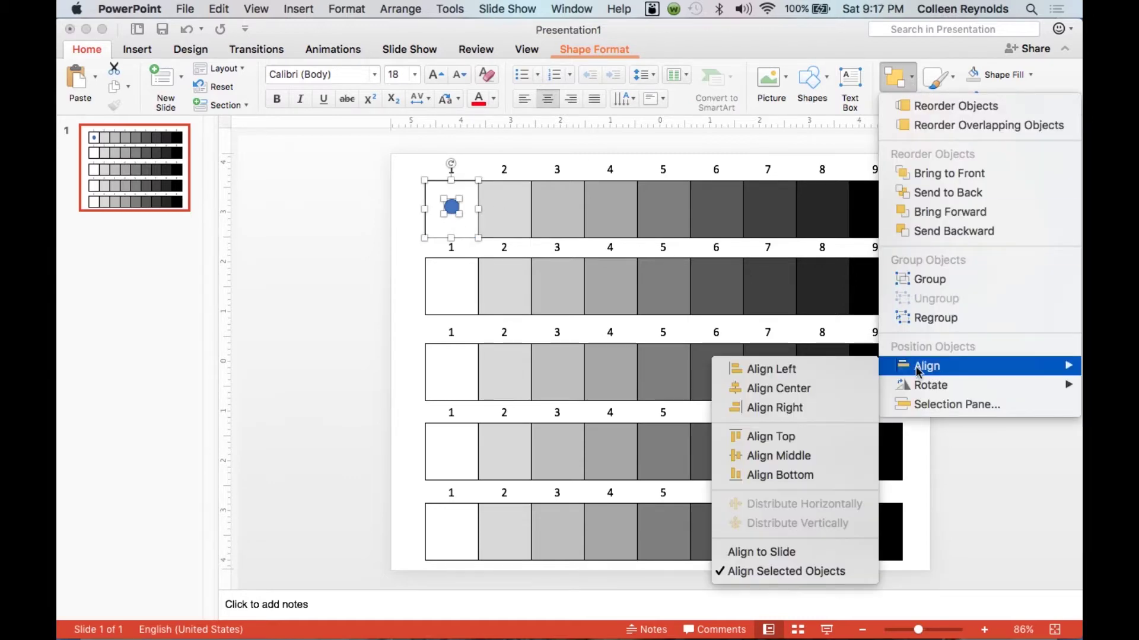
pyautogui.click(812, 390)
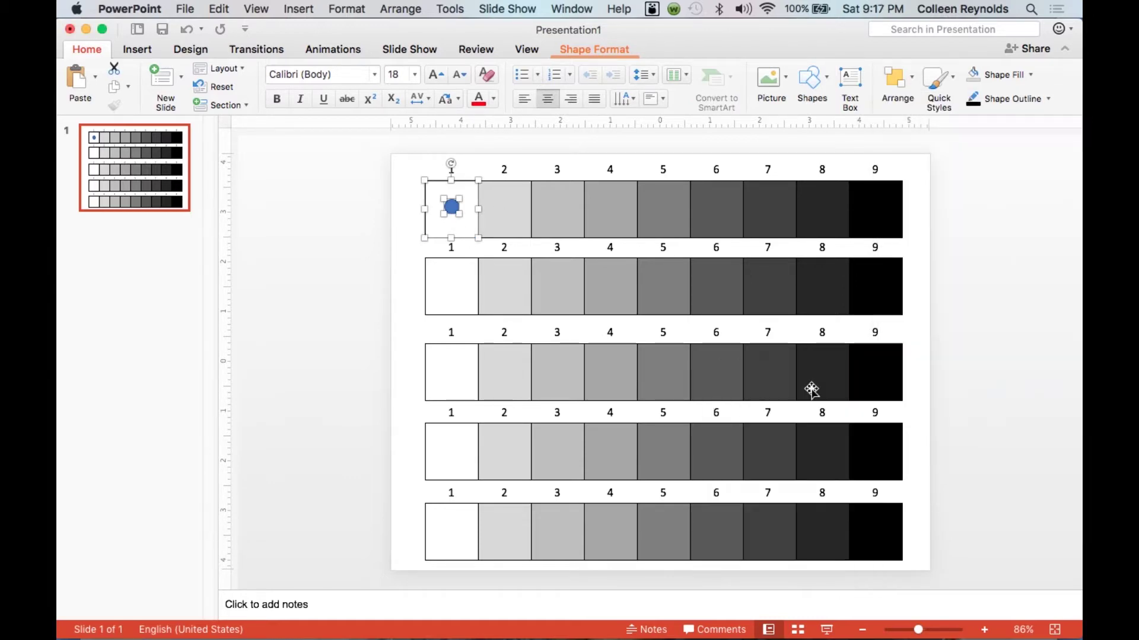
pyautogui.click(917, 87)
pyautogui.moveTo(950, 368)
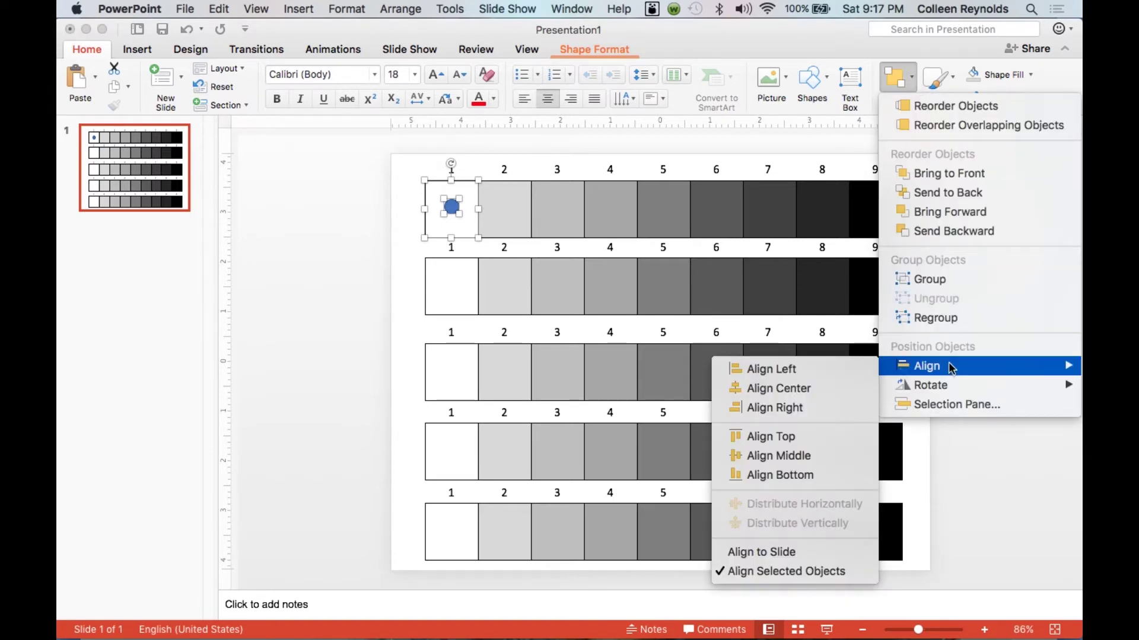
pyautogui.click(815, 458)
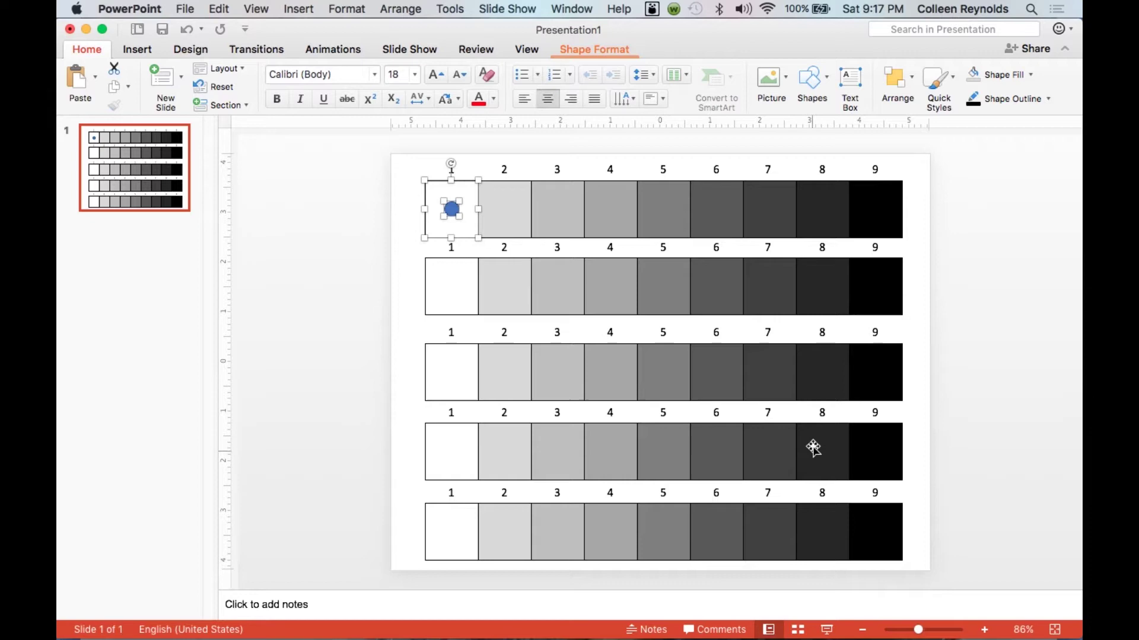
pyautogui.click(953, 343)
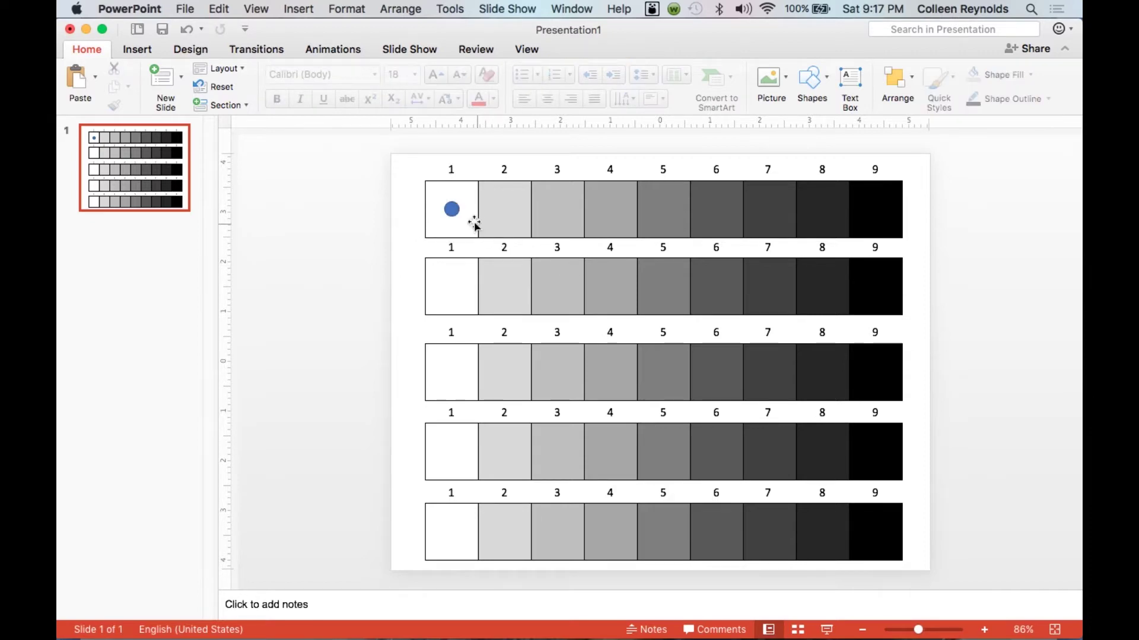
# Fill the circle white and place a white circle in the second square
pyautogui.click(453, 209)
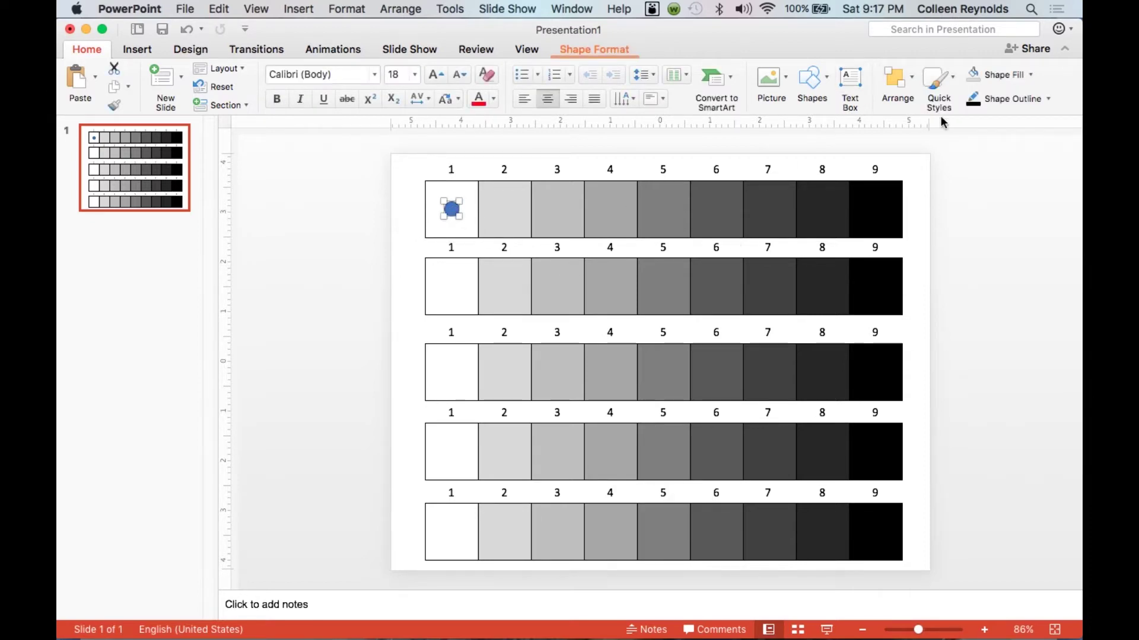
pyautogui.click(1032, 76)
pyautogui.click(937, 147)
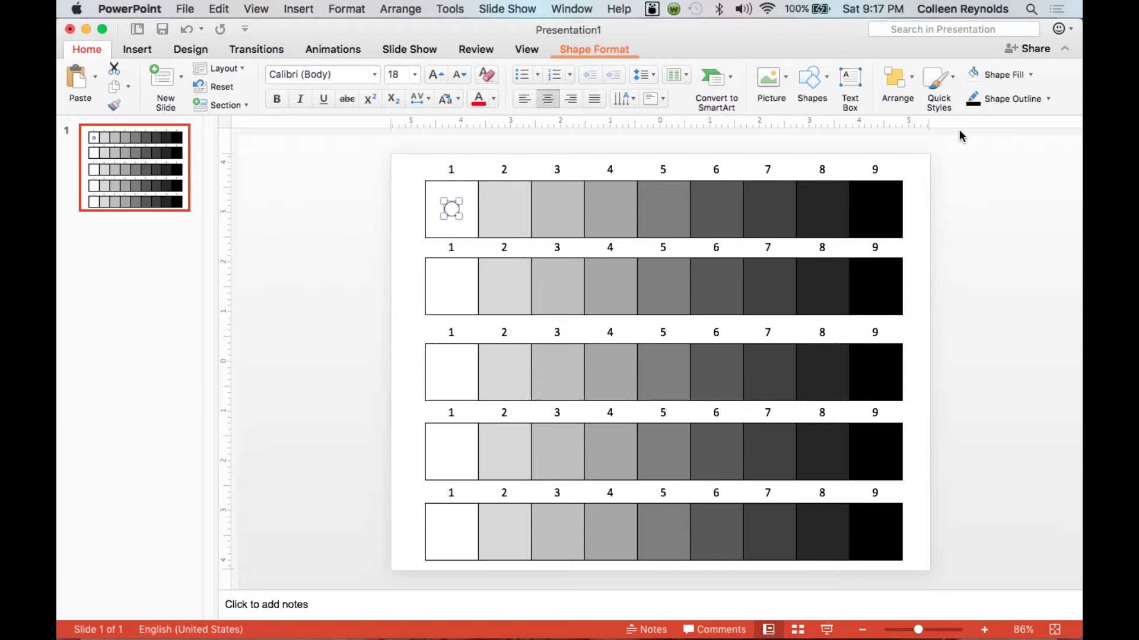
pyautogui.moveTo(452, 209); pyautogui.dragTo(503, 208)
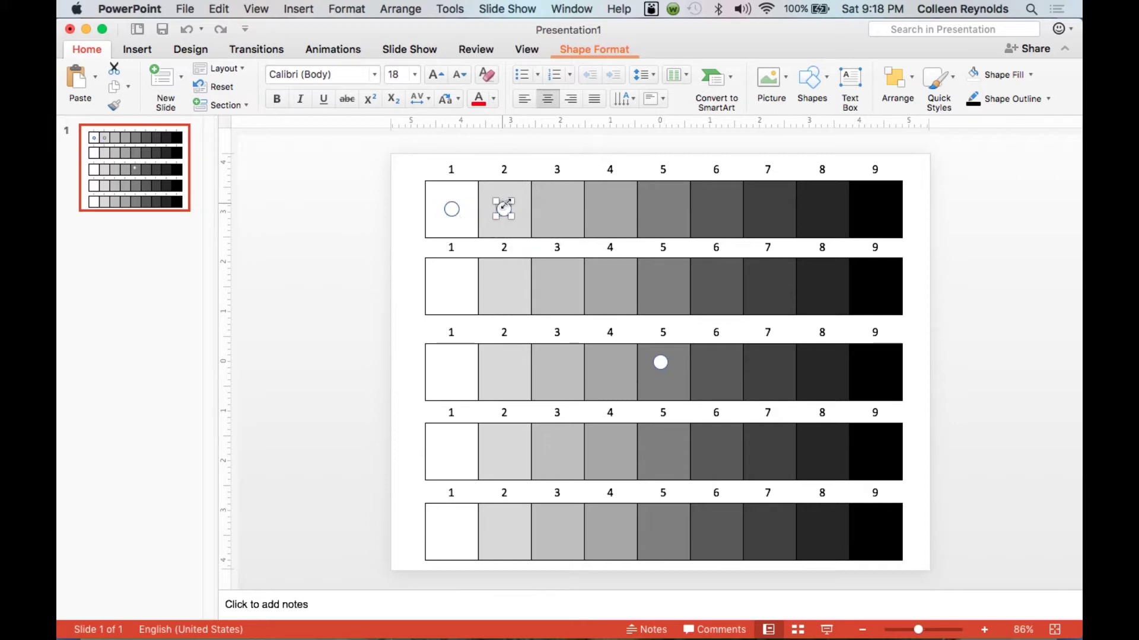
# Paste circle copies into the third and fourth top-row squares
pyautogui.press('super+v')
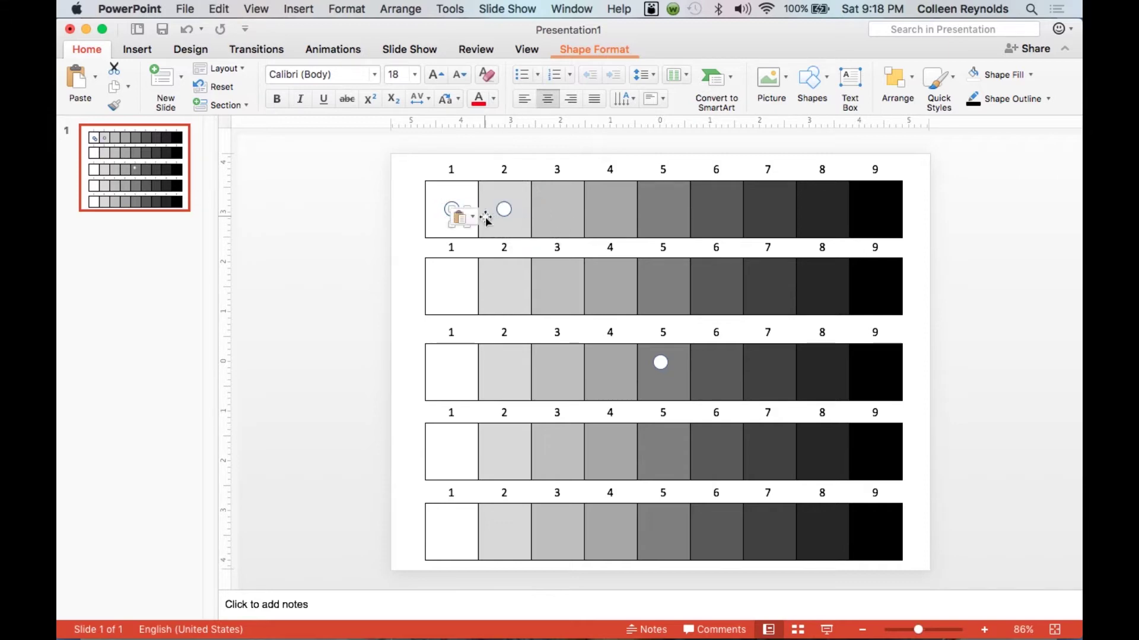
pyautogui.click(476, 221)
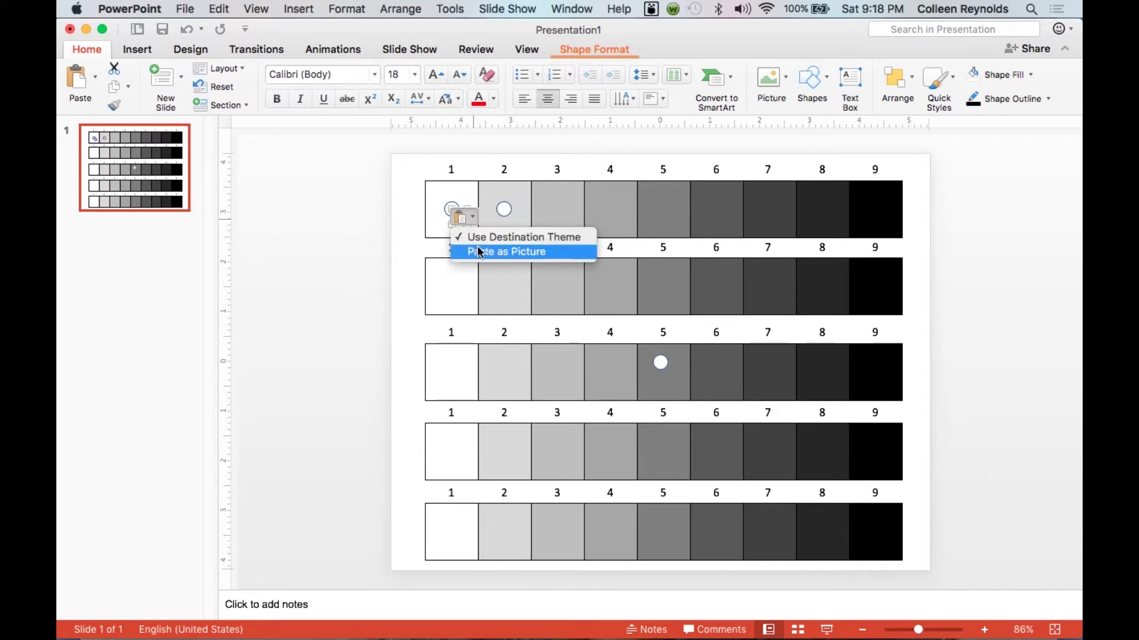
pyautogui.click(478, 249)
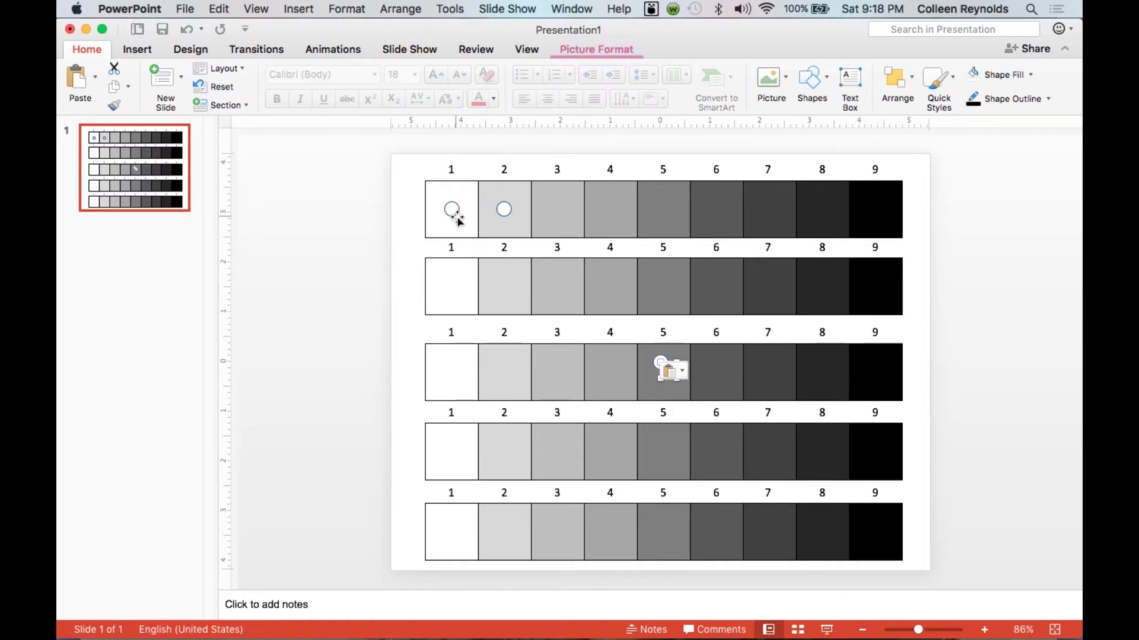
pyautogui.moveTo(458, 221); pyautogui.dragTo(559, 209)
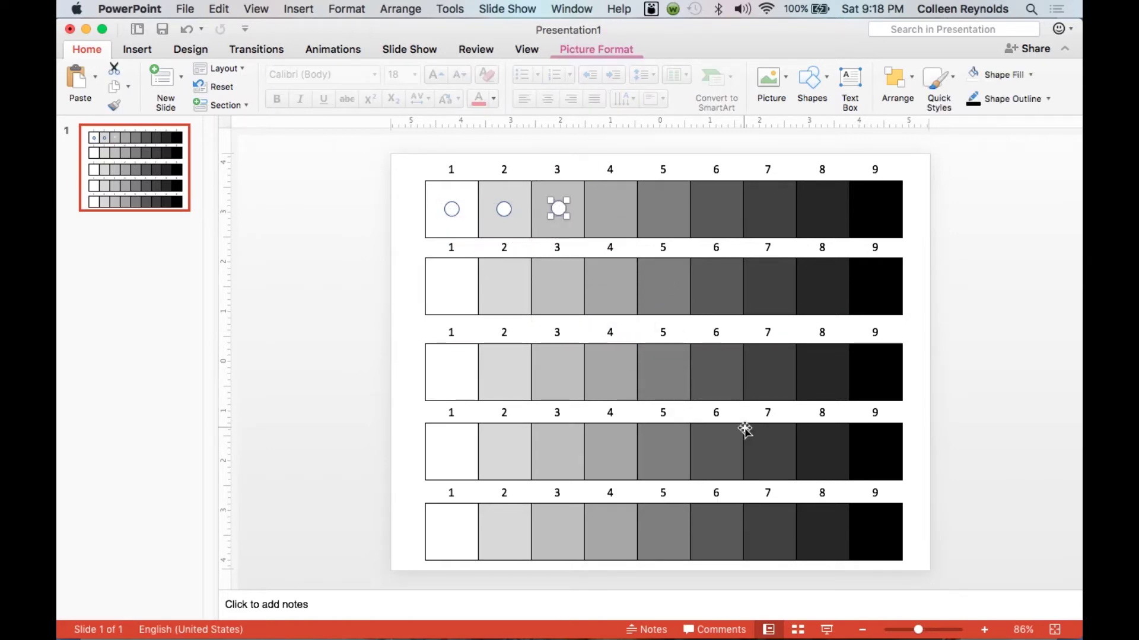
pyautogui.press('super+v')
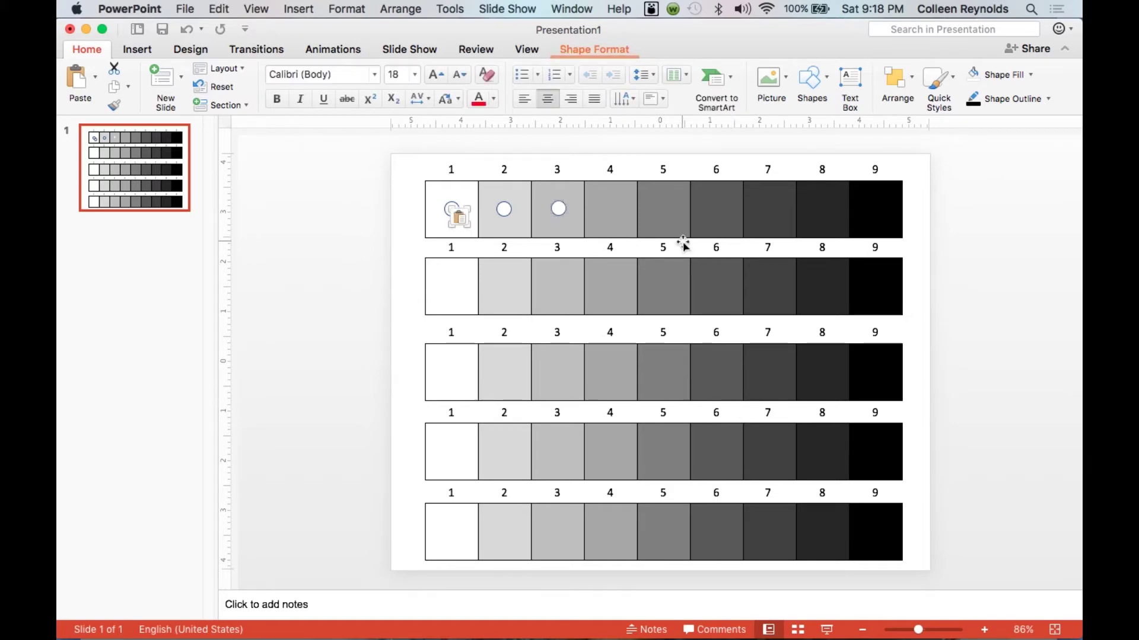
pyautogui.click(473, 220)
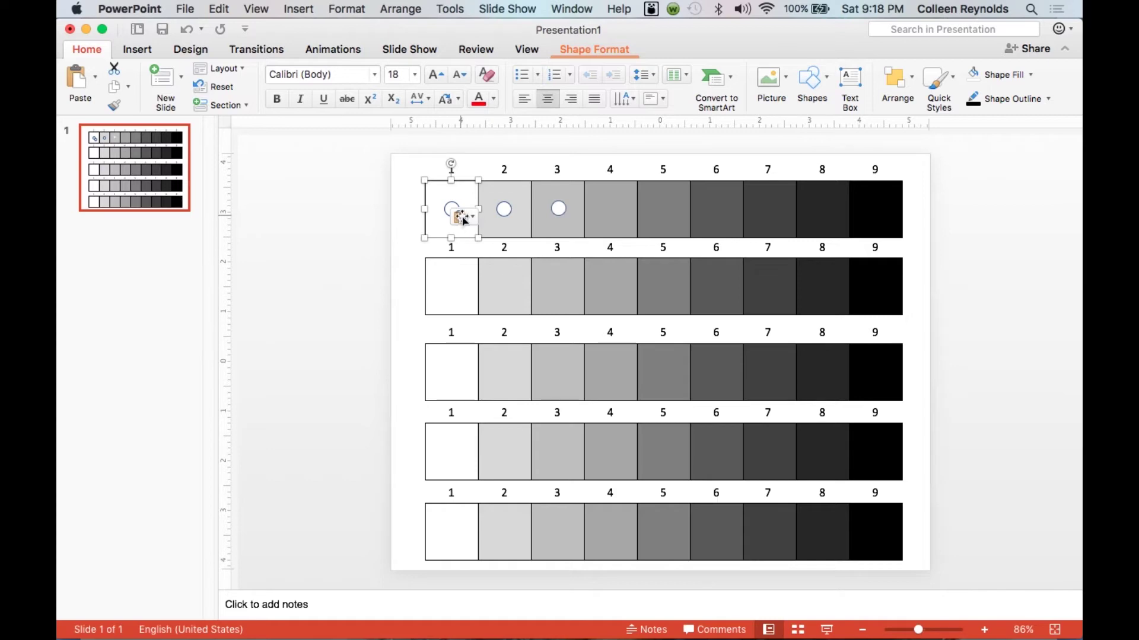
pyautogui.moveTo(559, 221); pyautogui.dragTo(611, 211)
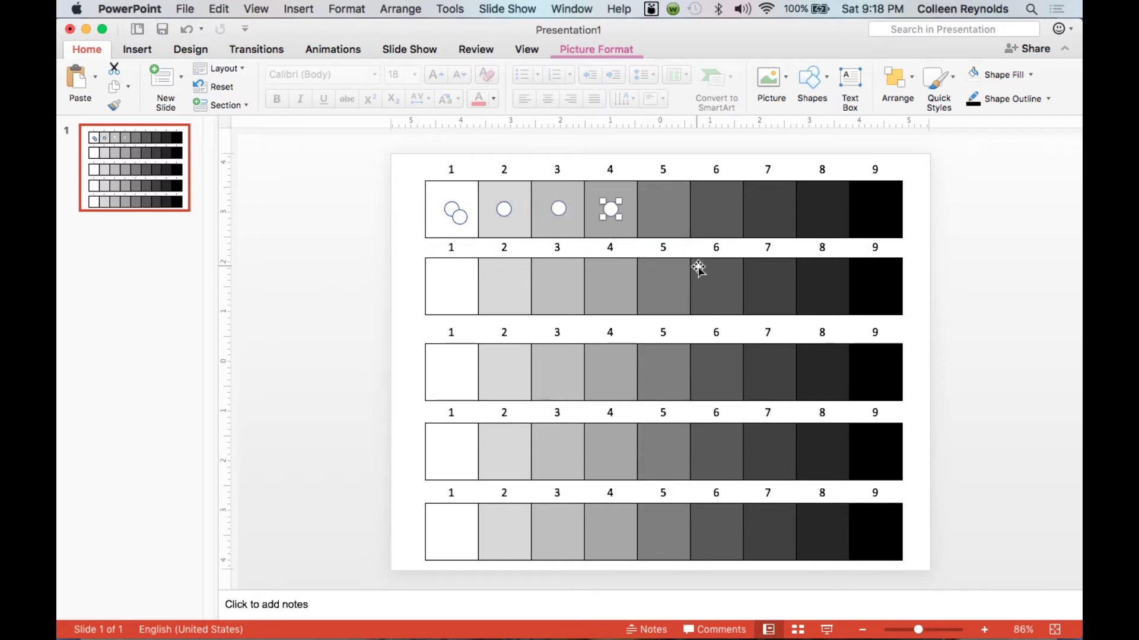
# Paste another circle, undo the picture paste, and move the circle into square 5
pyautogui.press('super+v')
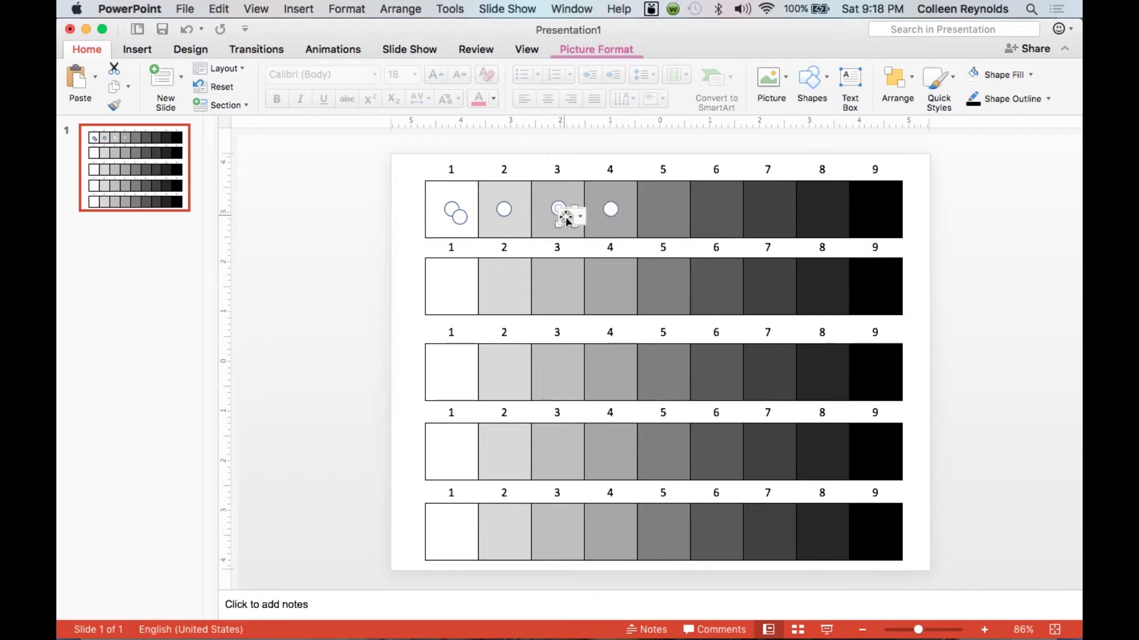
pyautogui.click(566, 218)
pyautogui.click(646, 237)
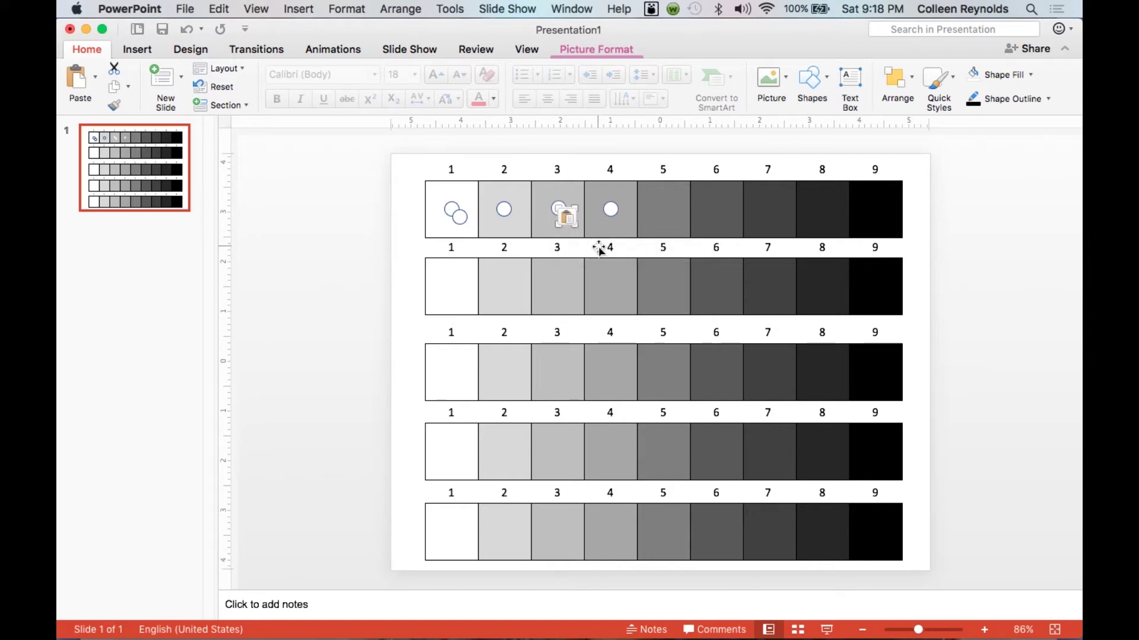
pyautogui.click(574, 219)
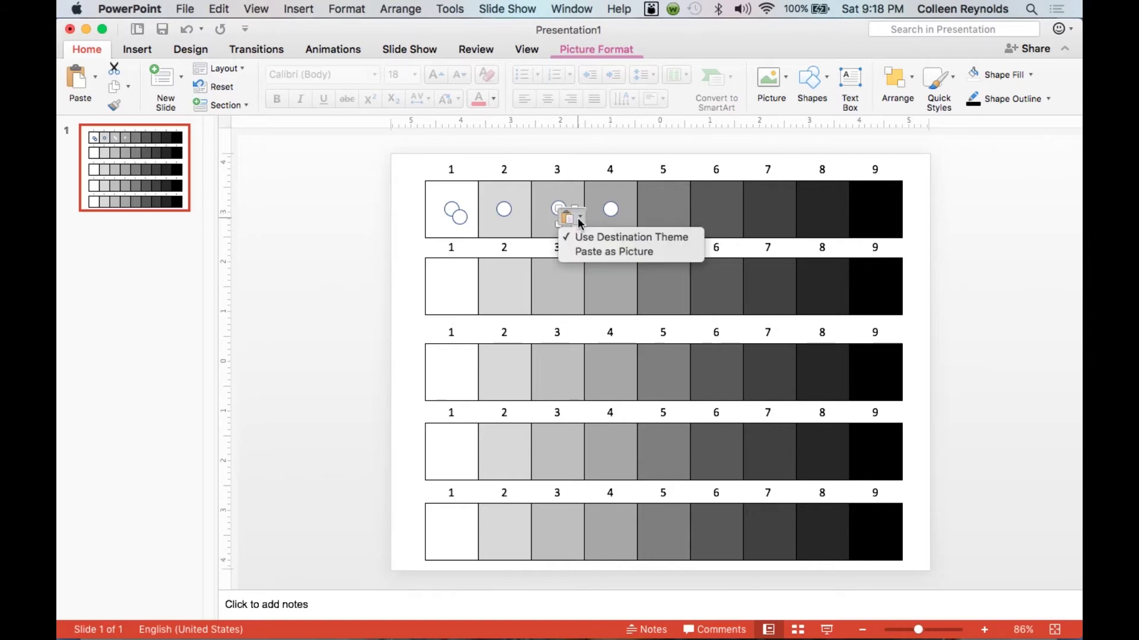
pyautogui.click(582, 253)
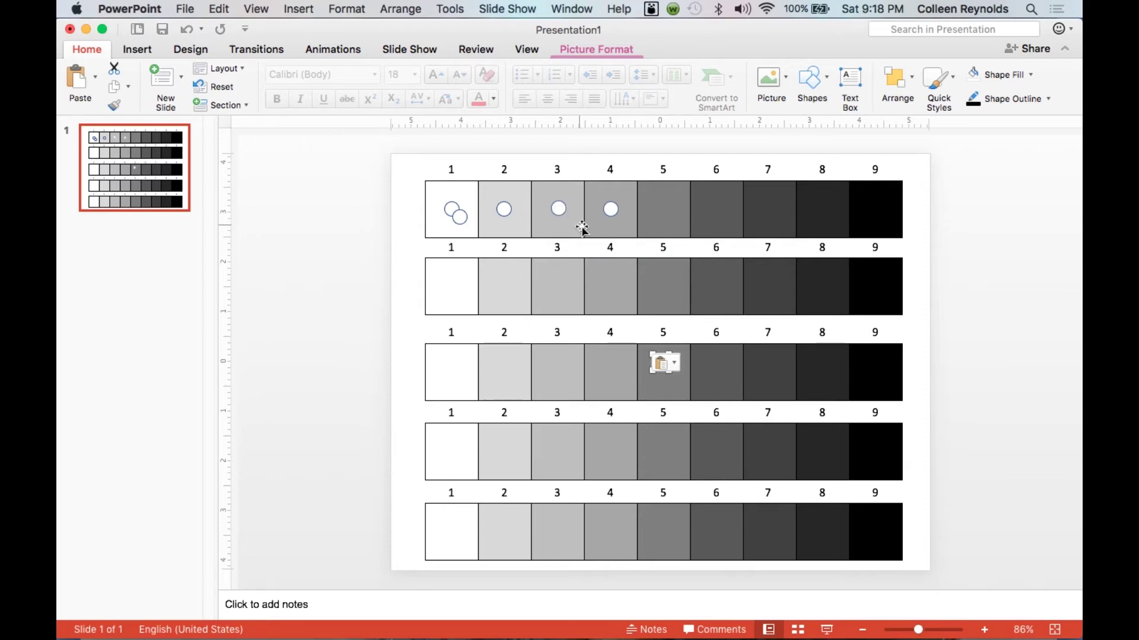
pyautogui.click(681, 369)
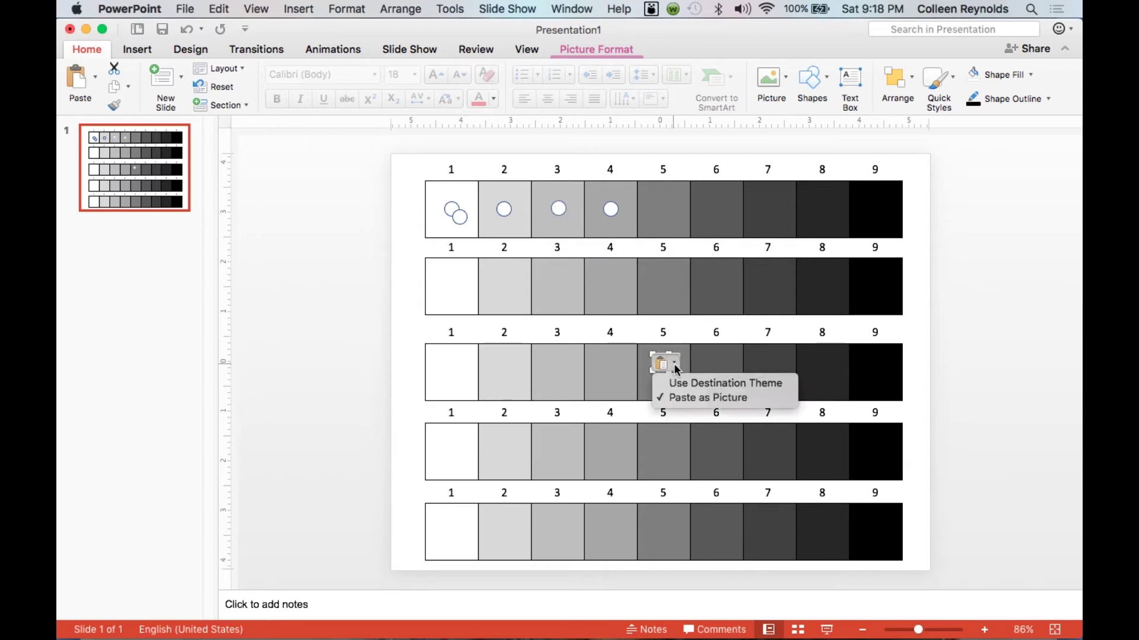
pyautogui.click(675, 399)
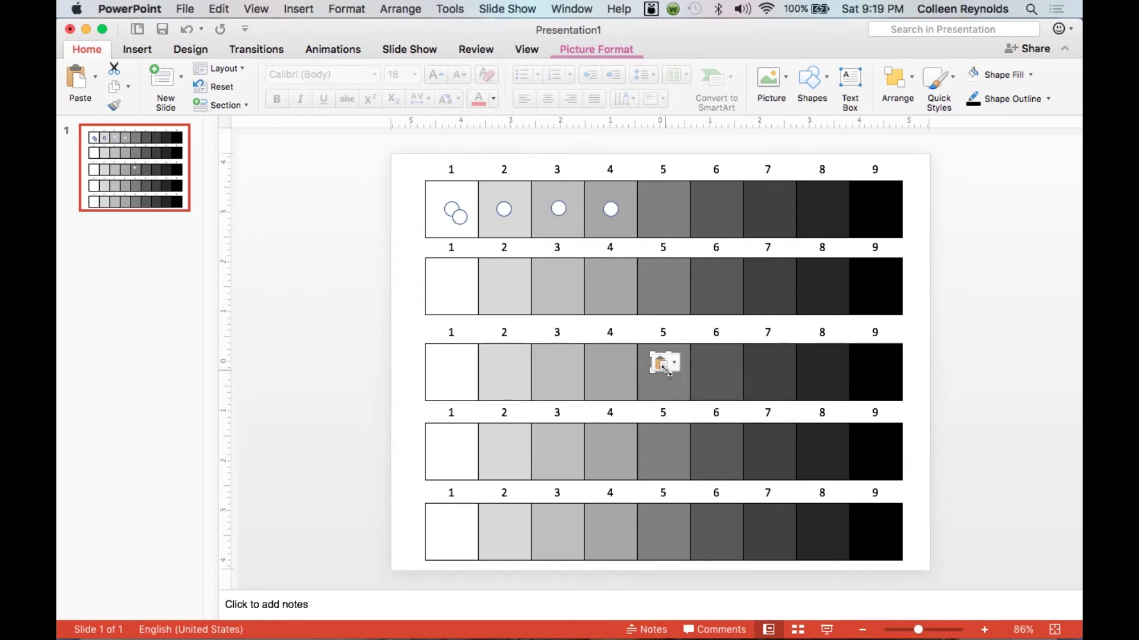
pyautogui.click(664, 369)
pyautogui.click(700, 393)
pyautogui.press('super+z')
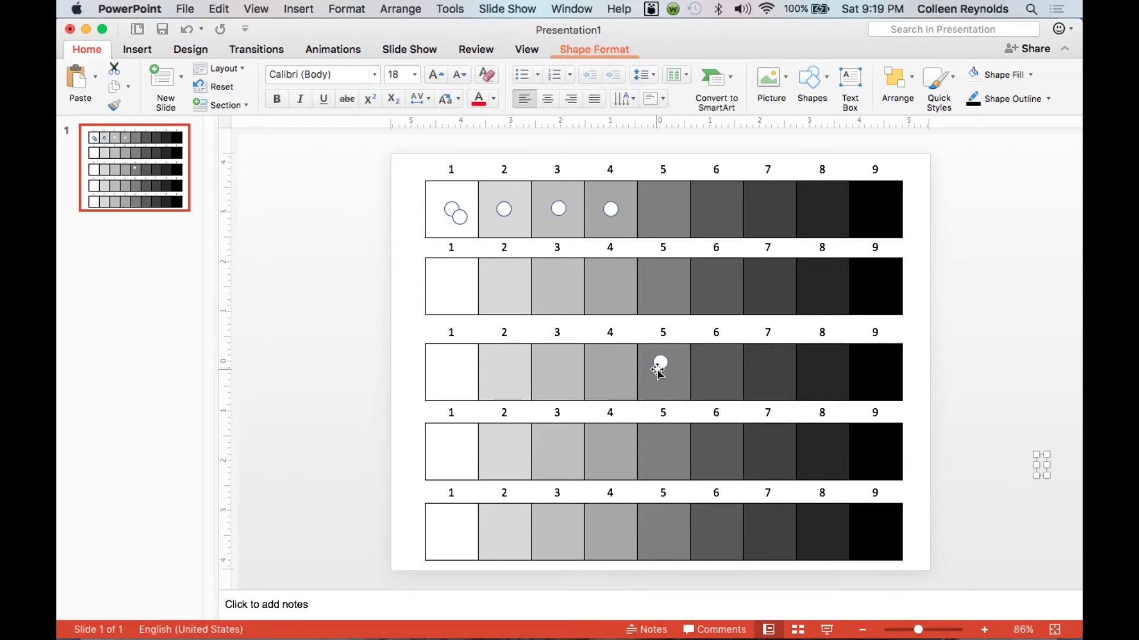
pyautogui.moveTo(661, 363); pyautogui.dragTo(663, 210)
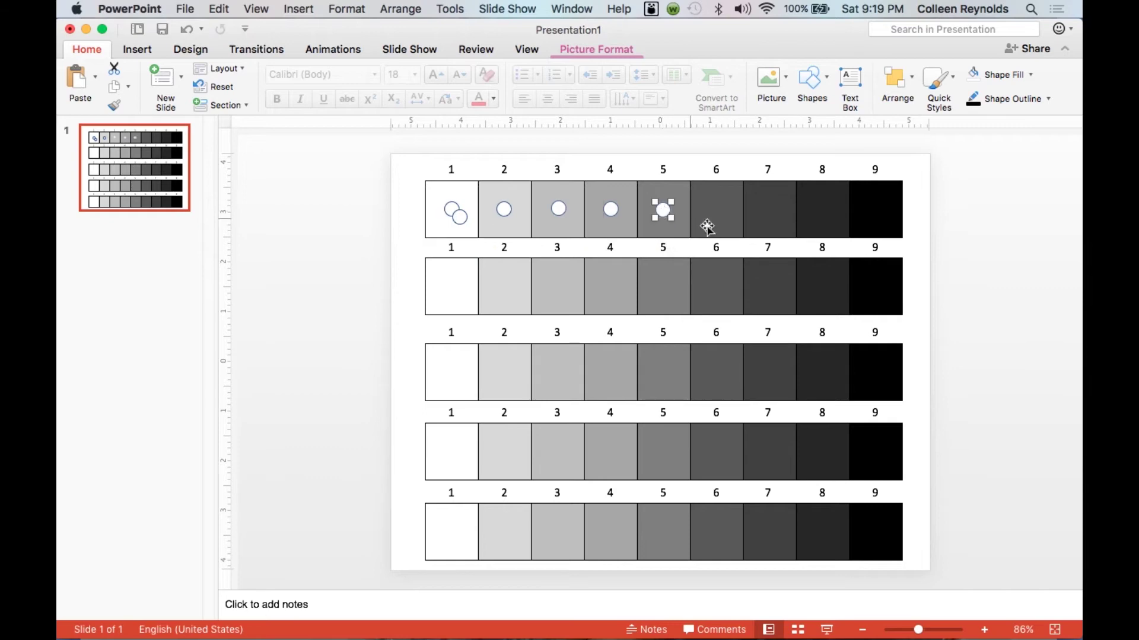
# Paste circle copies into top-row squares 6, 7, 8 and 9
pyautogui.press('super+v')
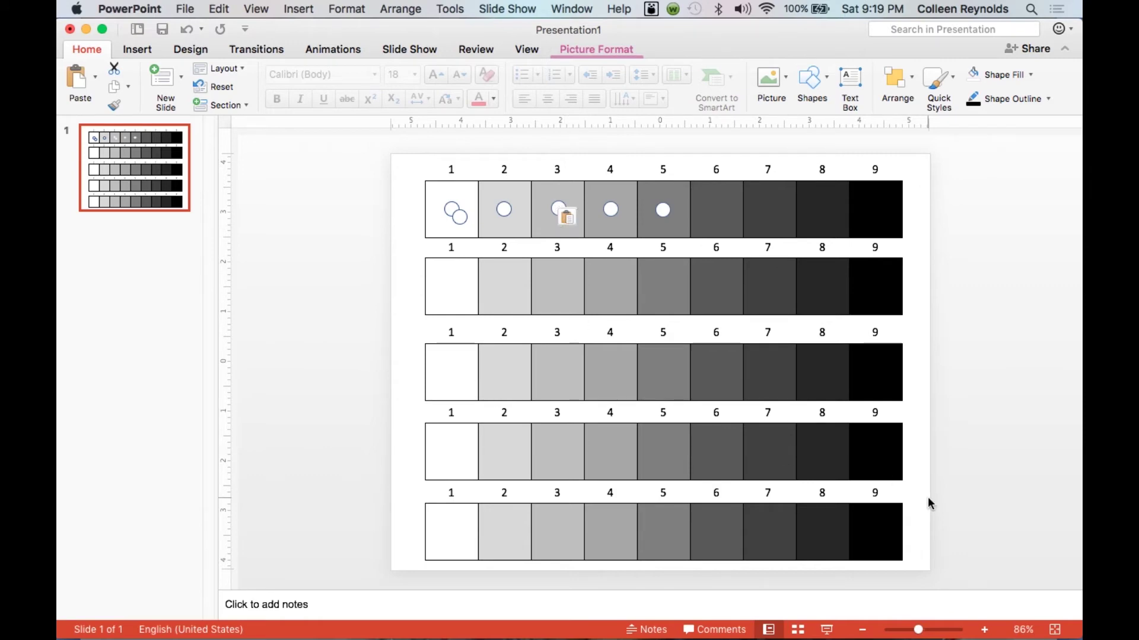
pyautogui.moveTo(558, 208); pyautogui.dragTo(716, 210)
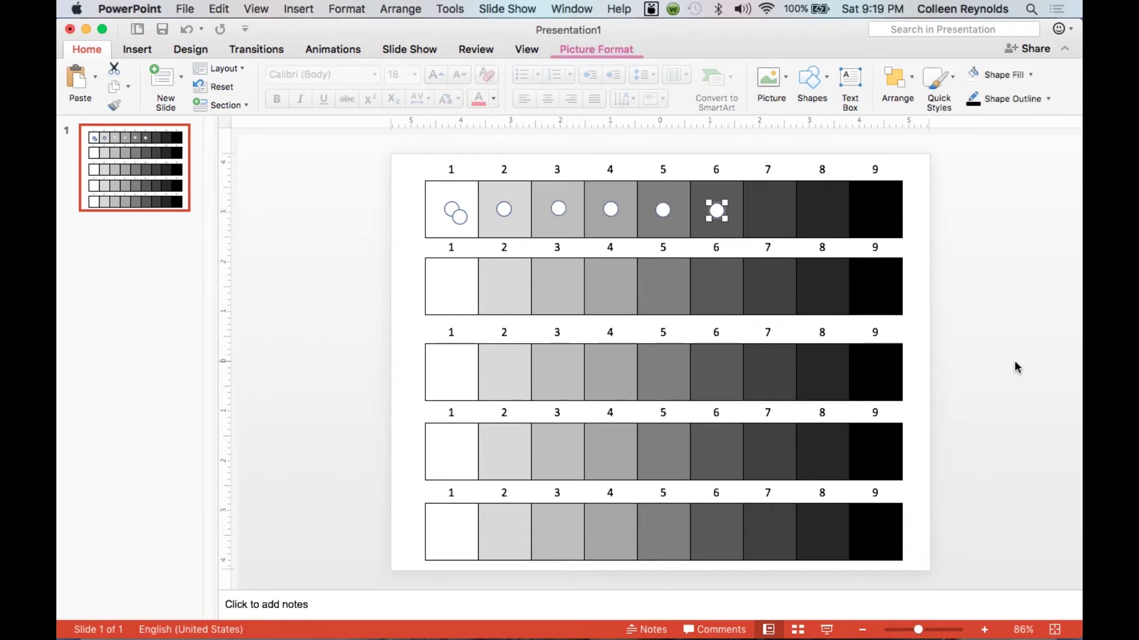
pyautogui.press('super+v')
pyautogui.click(661, 363)
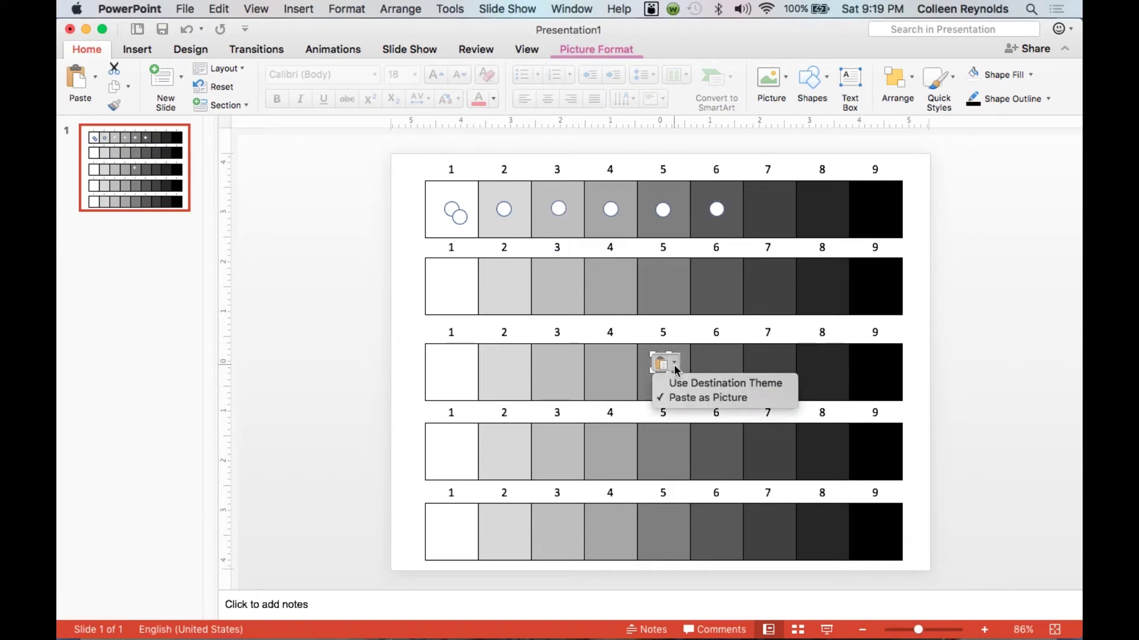
pyautogui.press('Escape')
pyautogui.press('Escape')
pyautogui.press('super+v')
pyautogui.moveTo(558, 209); pyautogui.dragTo(768, 208)
pyautogui.press('super+v')
pyautogui.moveTo(562, 215); pyautogui.dragTo(822, 210)
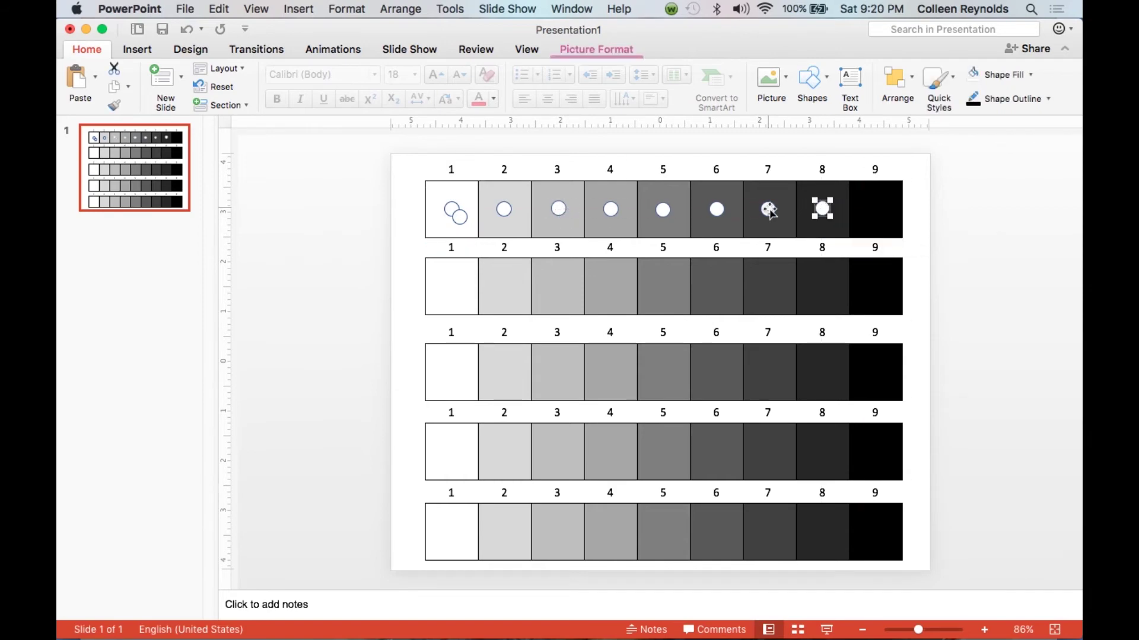
pyautogui.moveTo(459, 217); pyautogui.dragTo(874, 209)
pyautogui.click(397, 230)
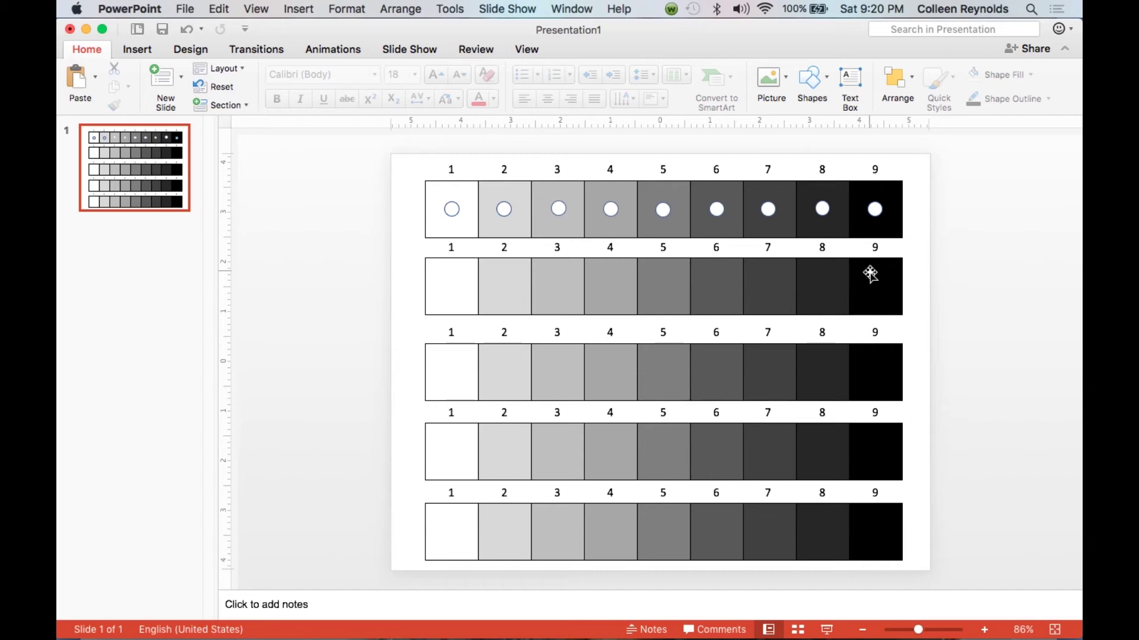
# Select the top-row circles together, working from square 9 back to square 1
pyautogui.click(874, 210)
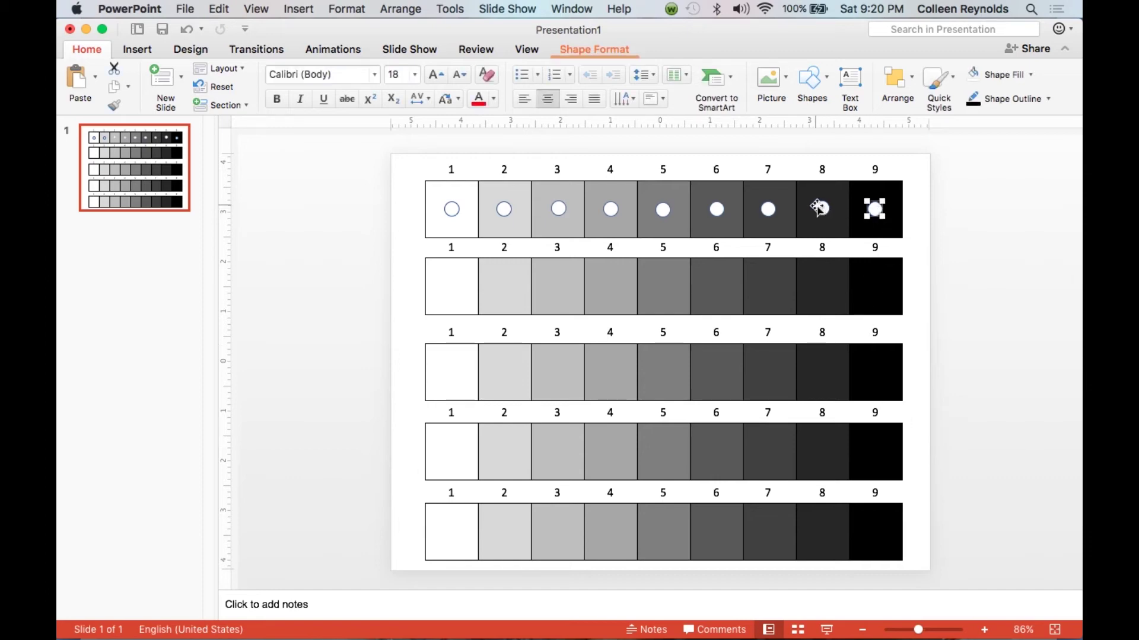
pyautogui.keyDown('shift'); pyautogui.click(818, 207); pyautogui.keyUp('shift')
pyautogui.keyDown('shift'); pyautogui.click(767, 209); pyautogui.keyUp('shift')
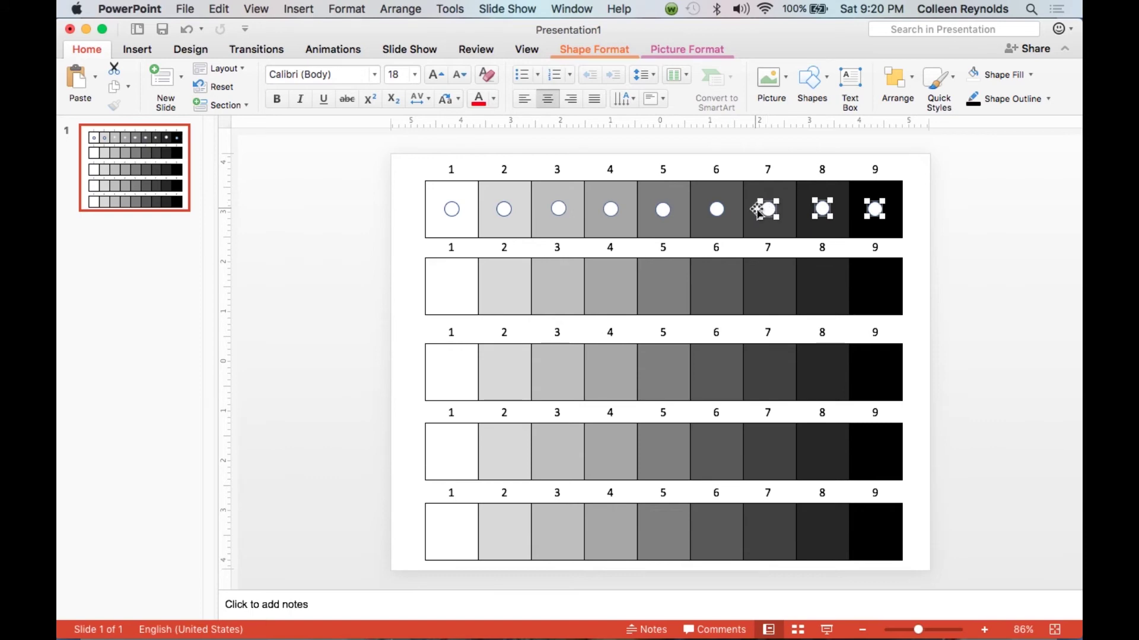
pyautogui.keyDown('shift'); pyautogui.click(716, 210); pyautogui.keyUp('shift')
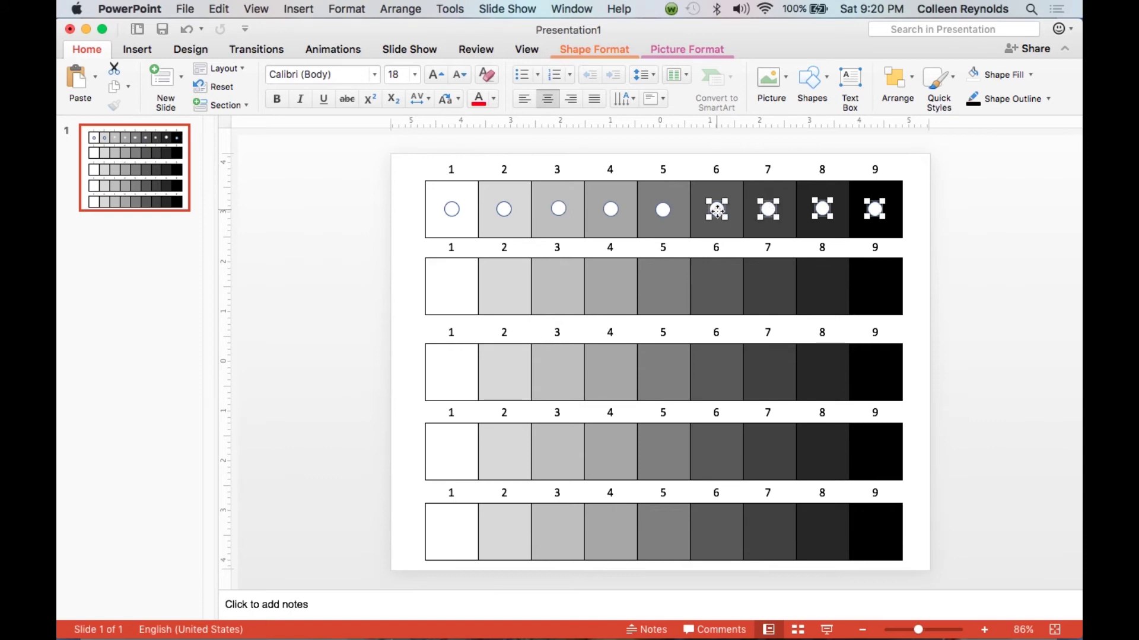
pyautogui.keyDown('shift'); pyautogui.click(611, 209); pyautogui.keyUp('shift')
pyautogui.keyDown('shift'); pyautogui.click(557, 209); pyautogui.keyUp('shift')
pyautogui.keyDown('shift'); pyautogui.click(503, 209); pyautogui.keyUp('shift')
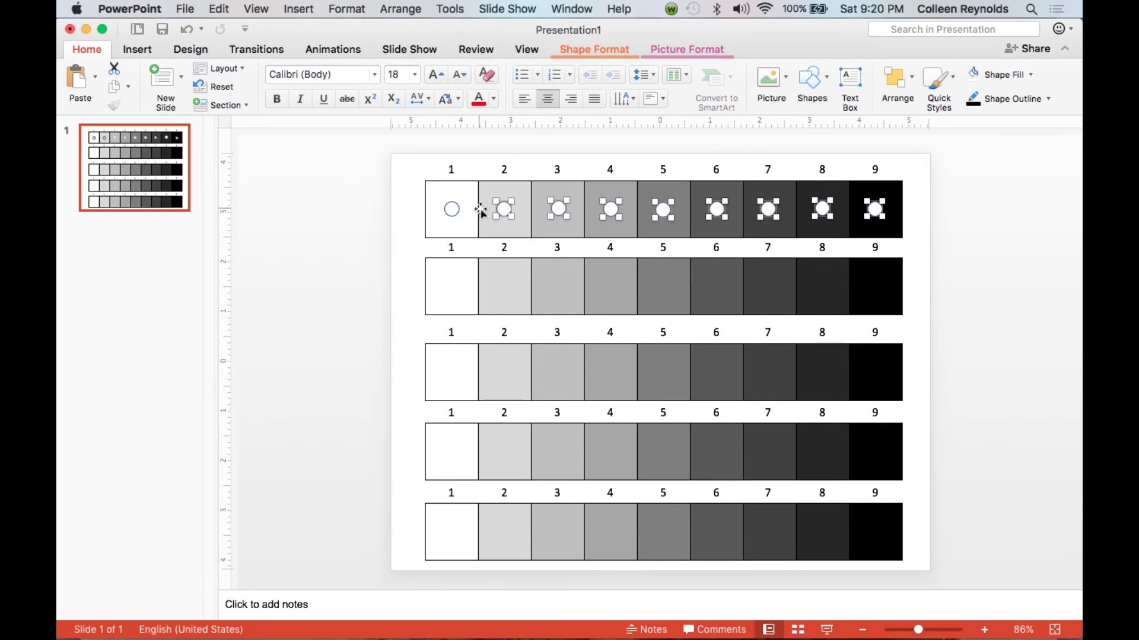
pyautogui.keyDown('shift'); pyautogui.click(451, 210); pyautogui.keyUp('shift')
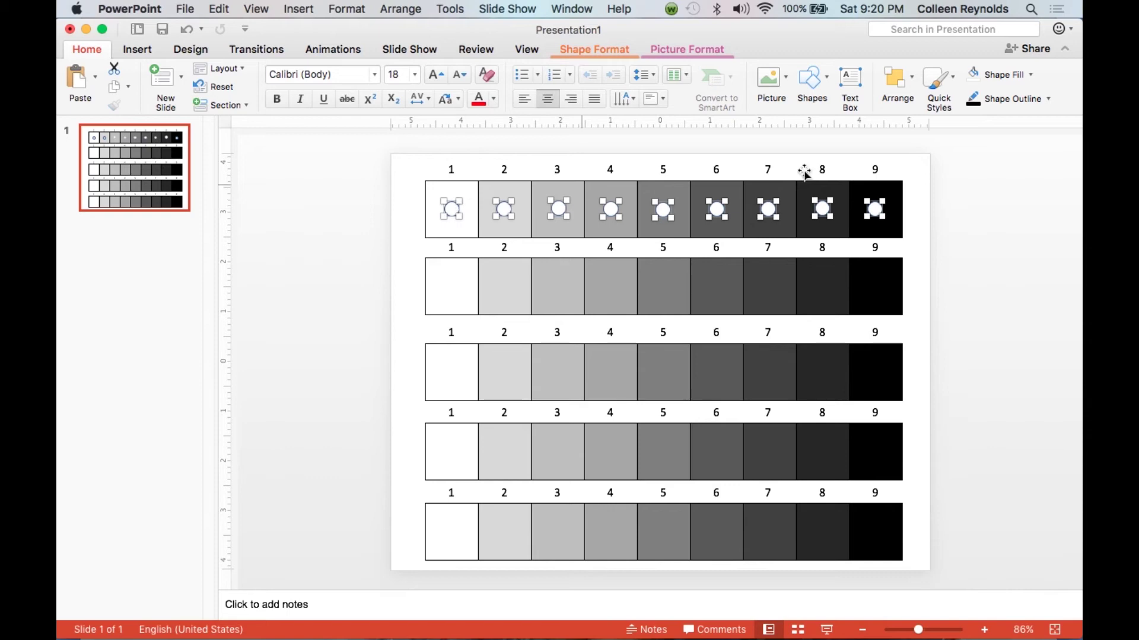
# Align the circles to the same vertical middle, undoing an accidental Align Center first
pyautogui.click(913, 83)
pyautogui.moveTo(944, 369)
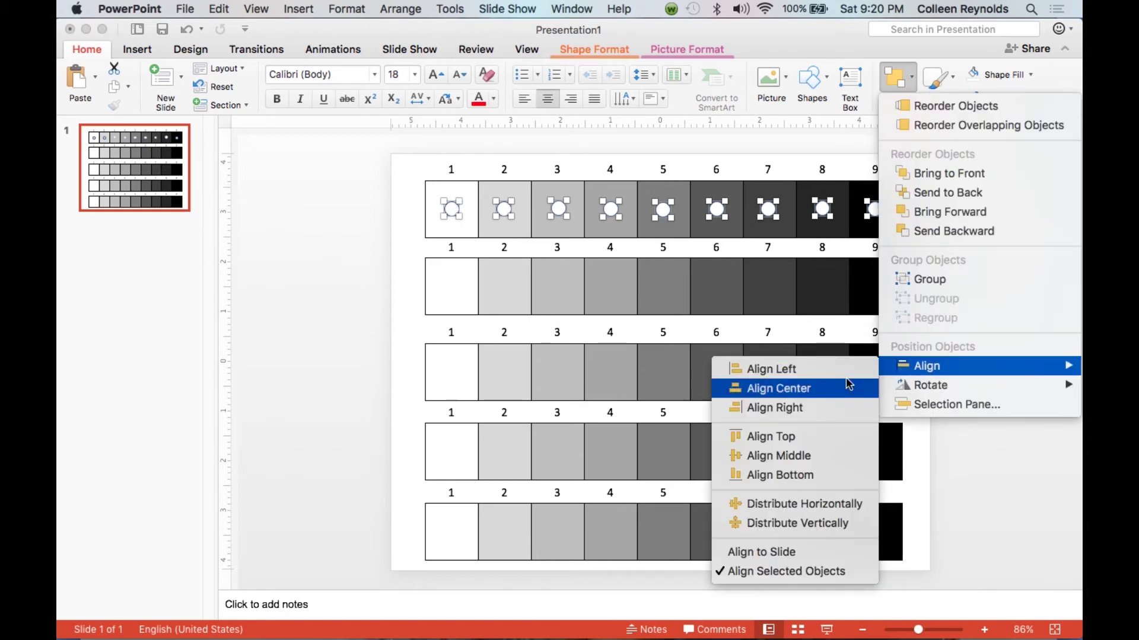
pyautogui.click(806, 392)
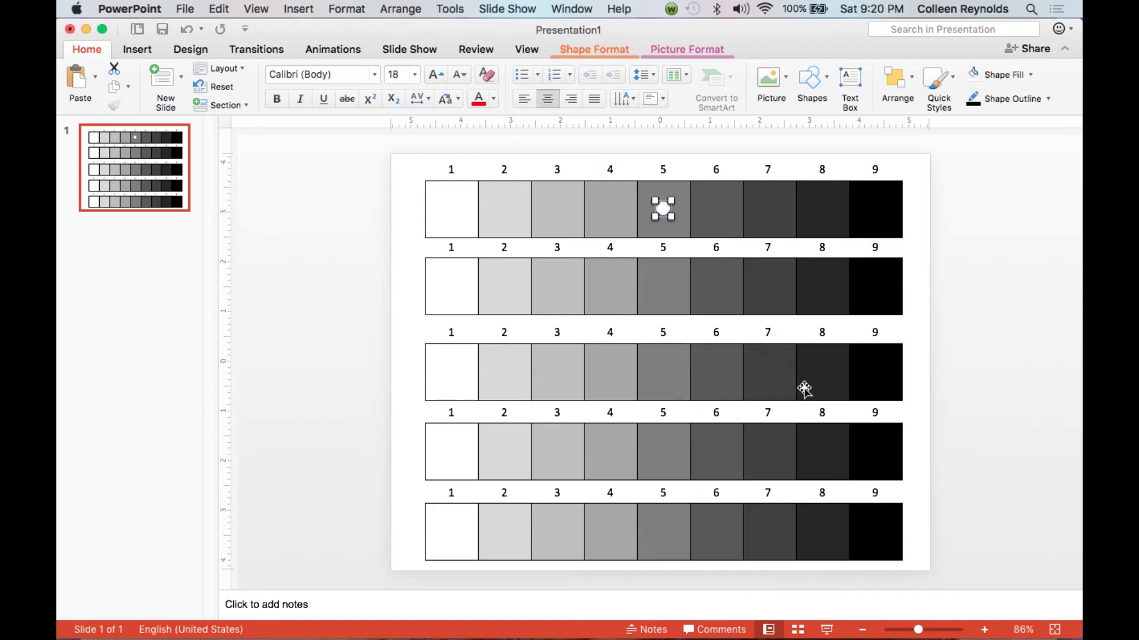
pyautogui.click(185, 29)
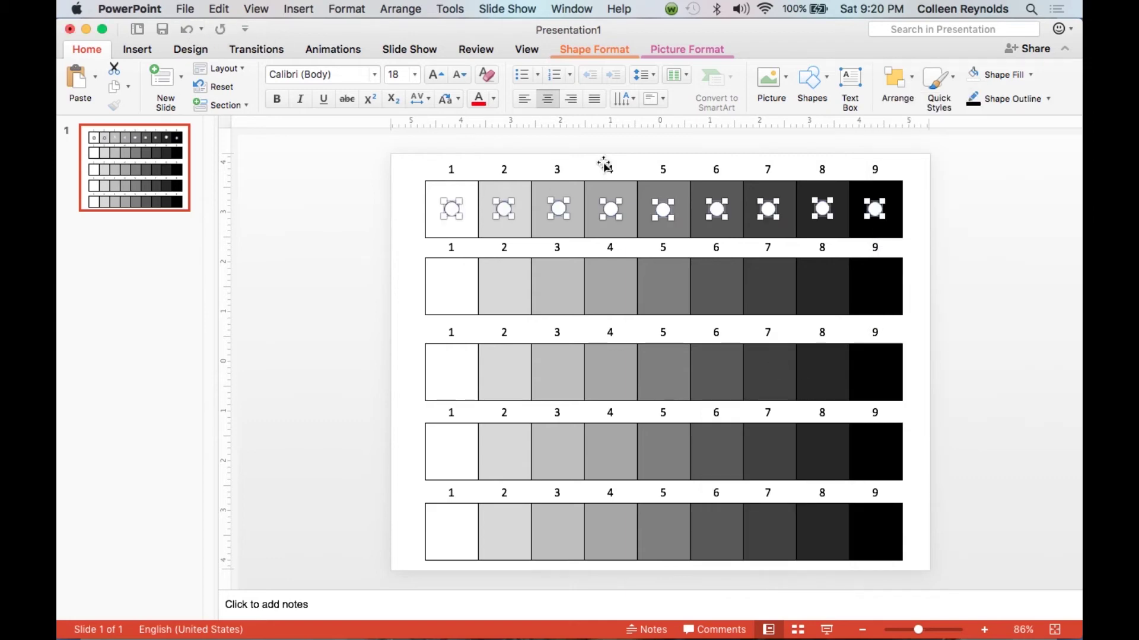
pyautogui.click(908, 83)
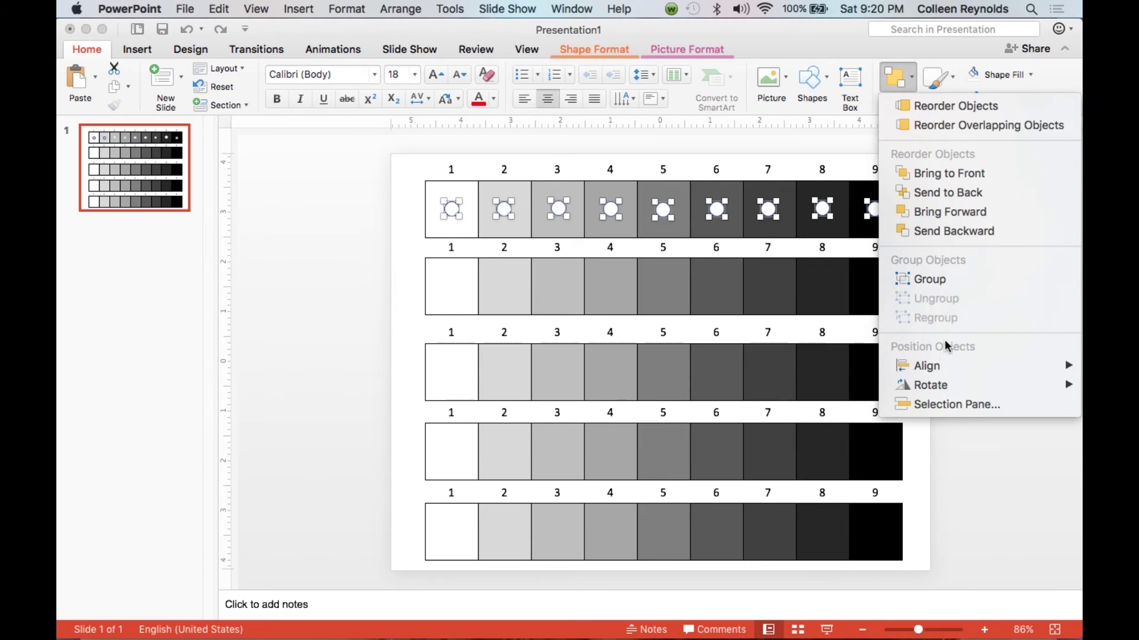
pyautogui.moveTo(928, 366)
pyautogui.click(820, 453)
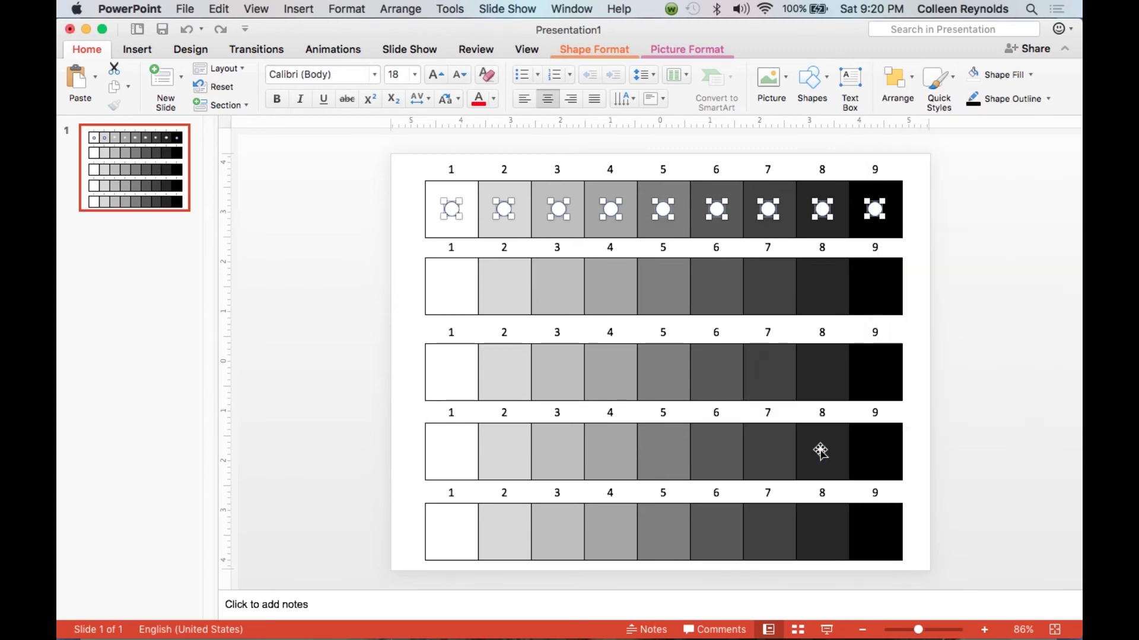
pyautogui.click(997, 409)
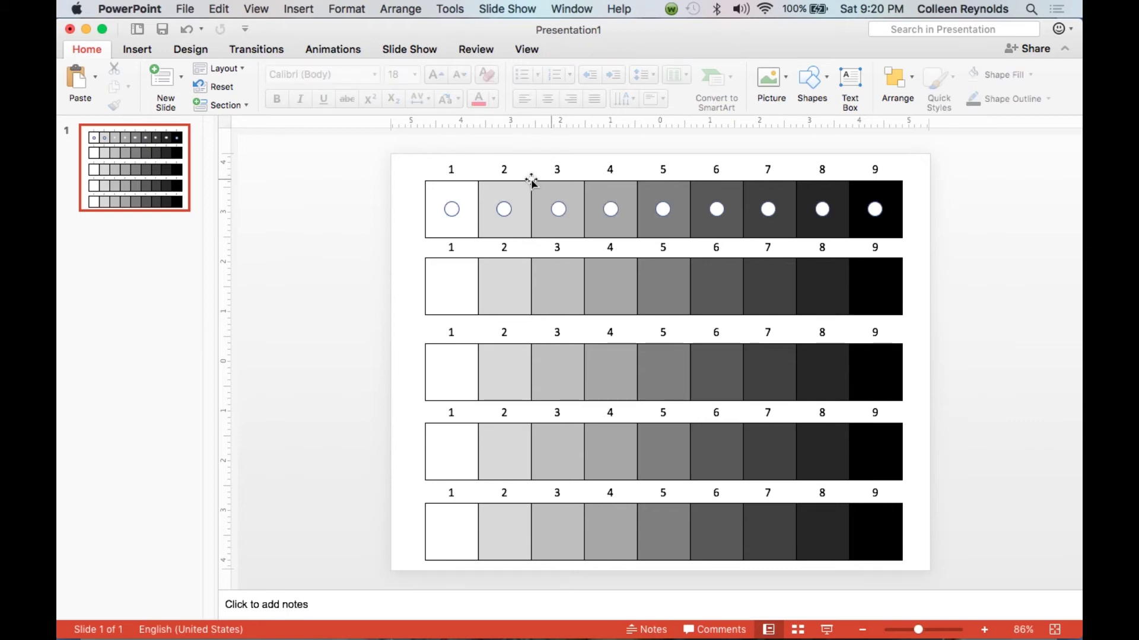
pyautogui.moveTo(403, 160); pyautogui.dragTo(915, 241)
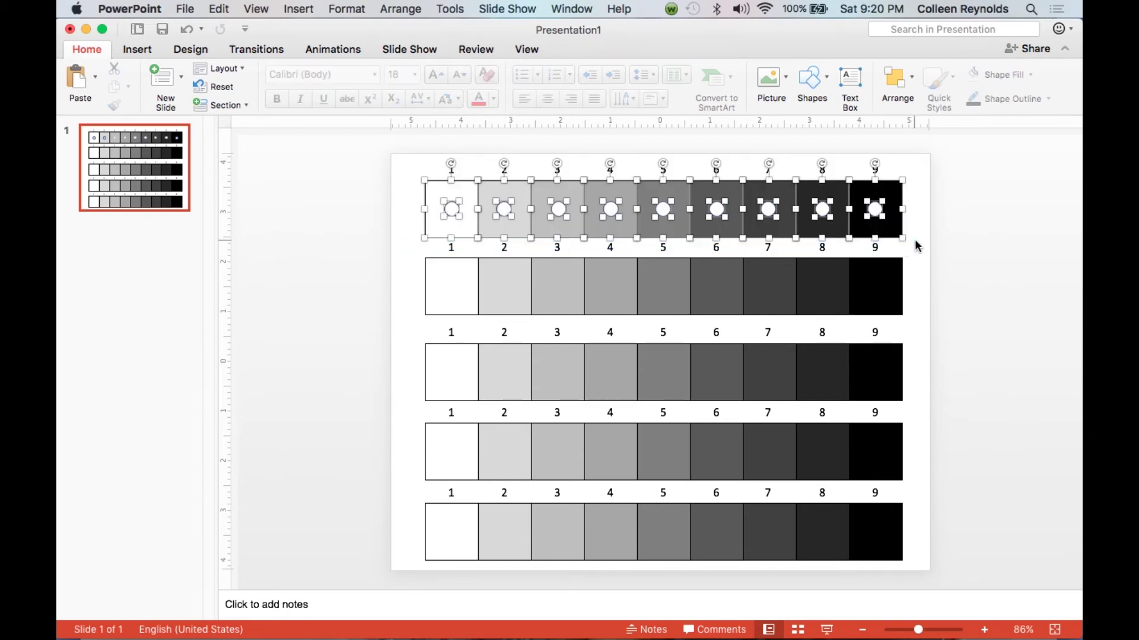
# Group the selected top-row numbers, squares and circles into one object
pyautogui.rightClick(888, 212)
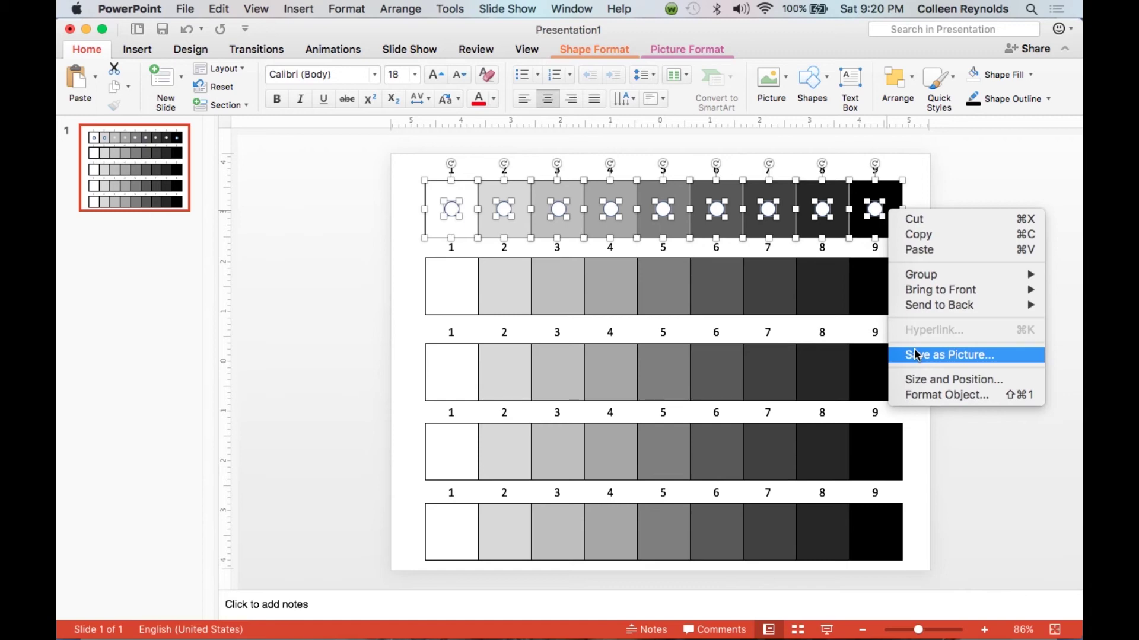
pyautogui.moveTo(917, 273)
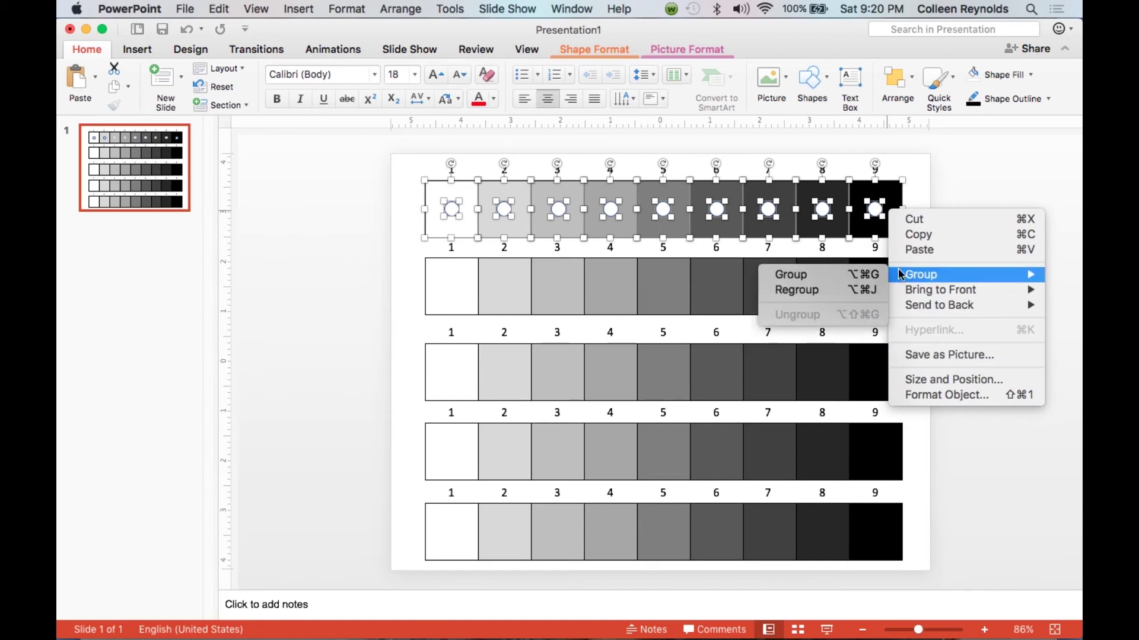
pyautogui.click(818, 274)
pyautogui.click(996, 303)
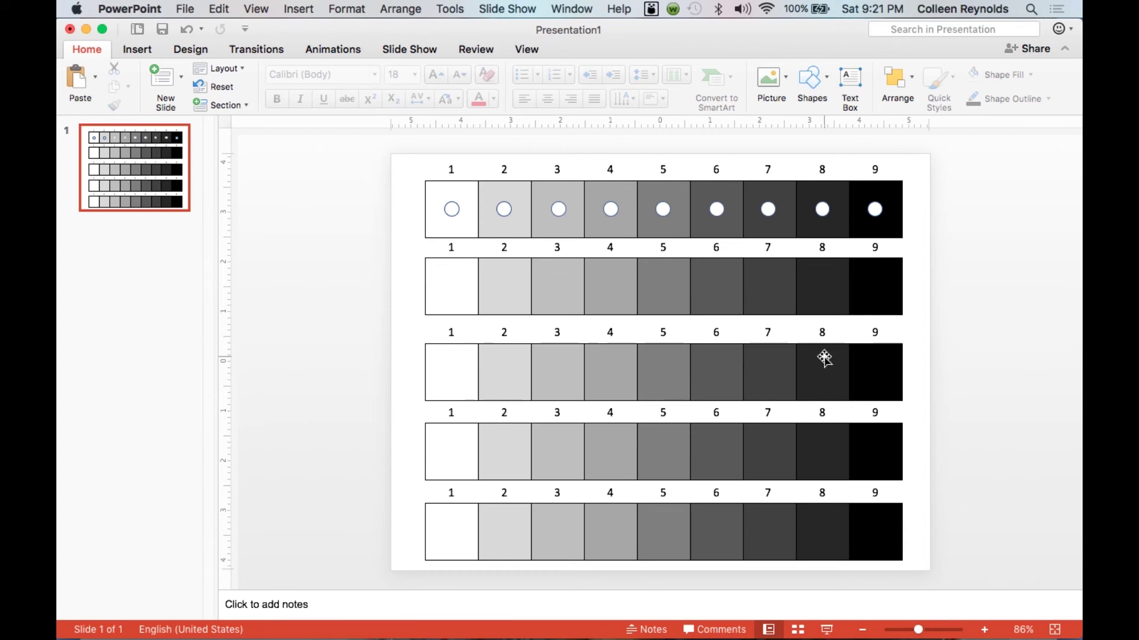
# Nudge the row 2 group down slightly, then select all five row groups
pyautogui.click(811, 304)
pyautogui.press('Down')
pyautogui.press('Down')
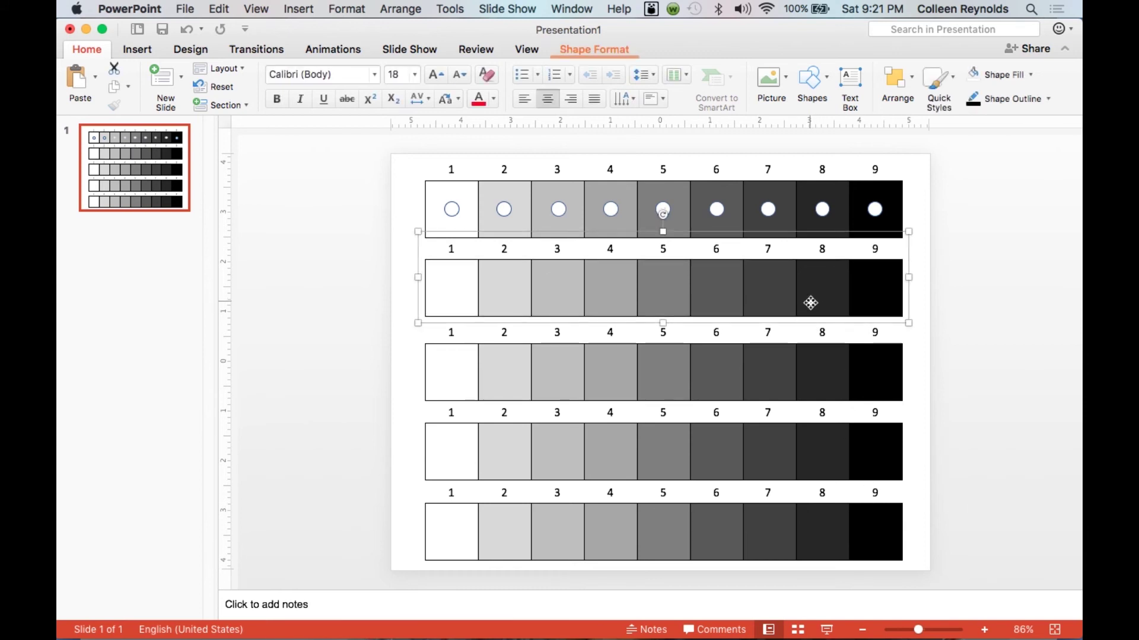
pyautogui.click(835, 513)
pyautogui.keyDown('shift'); pyautogui.click(838, 458); pyautogui.keyUp('shift')
pyautogui.keyDown('shift'); pyautogui.click(839, 369); pyautogui.keyUp('shift')
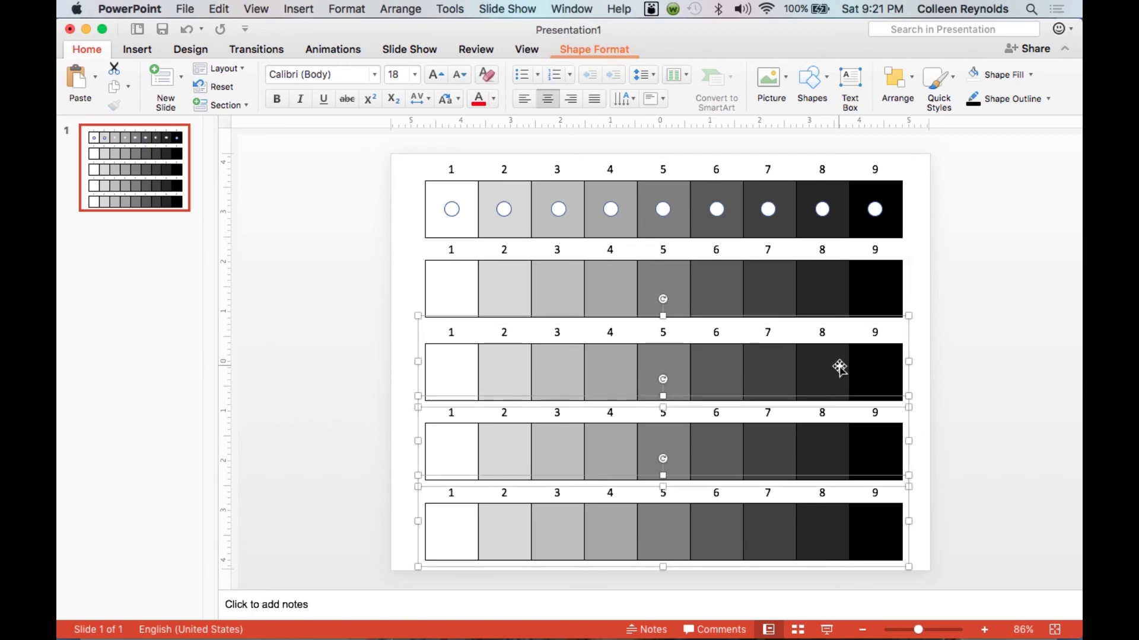
pyautogui.keyDown('shift'); pyautogui.click(840, 287); pyautogui.keyUp('shift')
pyautogui.keyDown('shift'); pyautogui.click(852, 210); pyautogui.keyUp('shift')
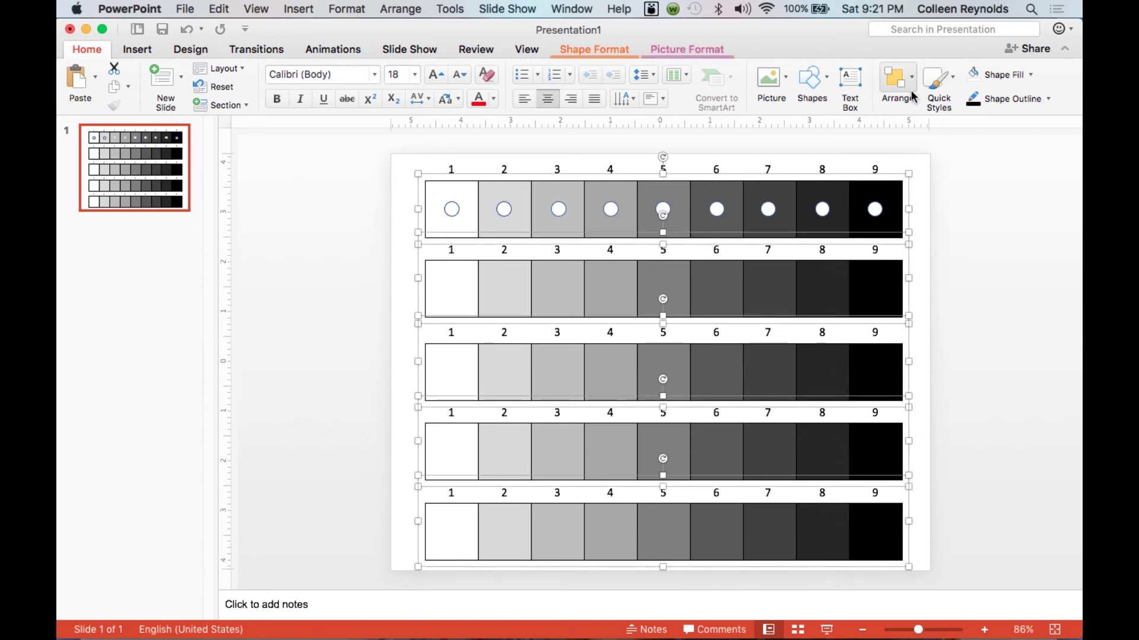
# Distribute the five rows vertically so they are evenly spaced down the slide
pyautogui.click(913, 83)
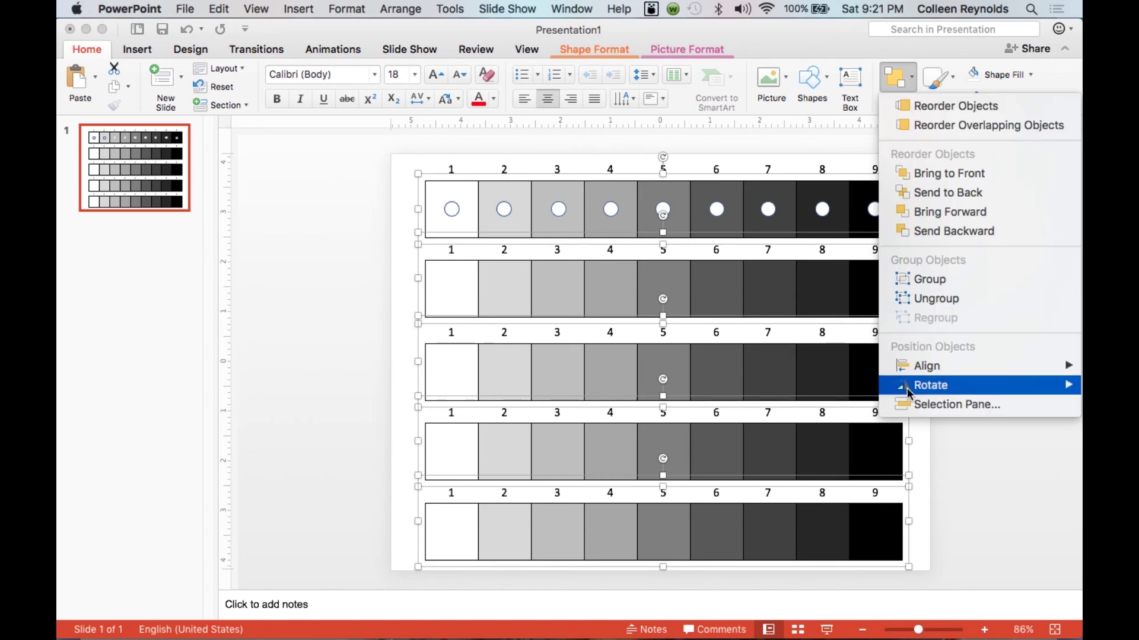
pyautogui.moveTo(925, 366)
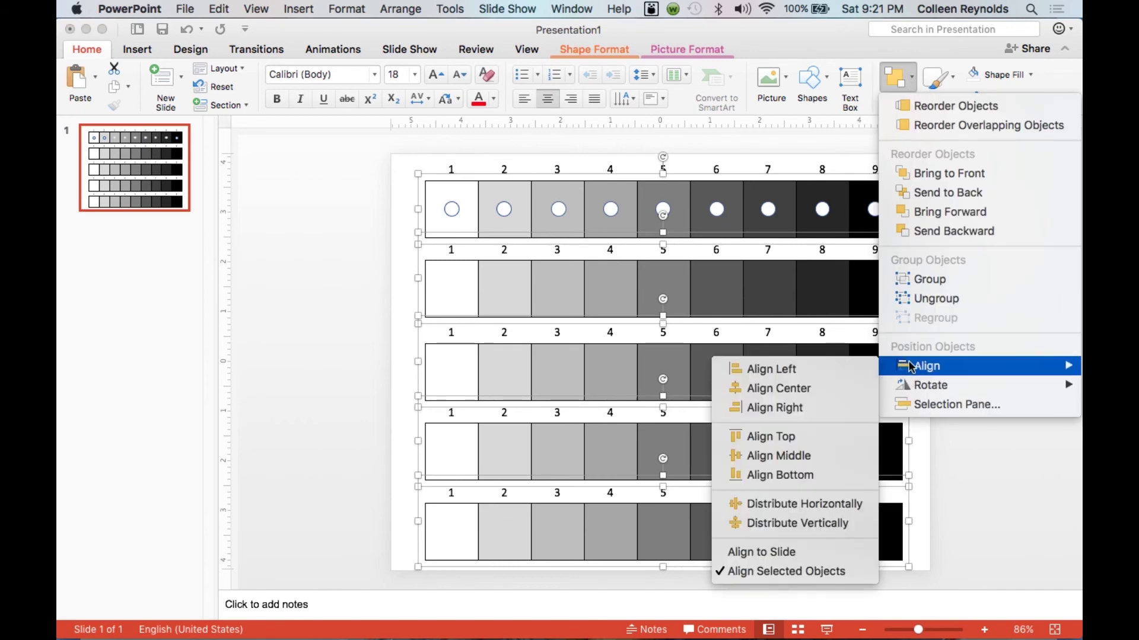
pyautogui.click(786, 525)
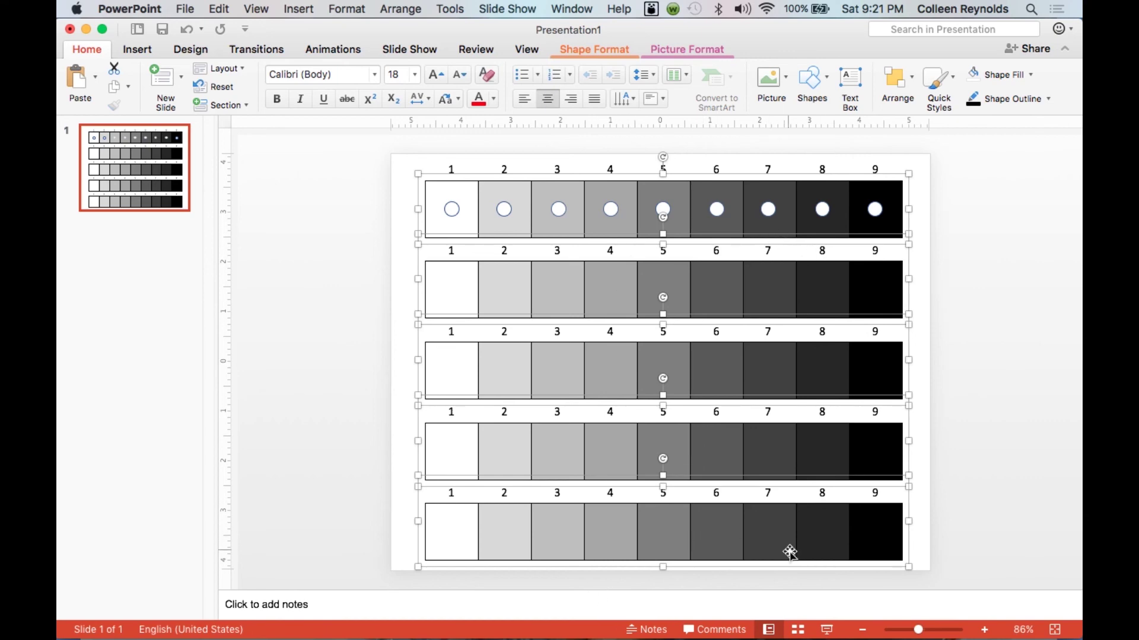
pyautogui.click(927, 532)
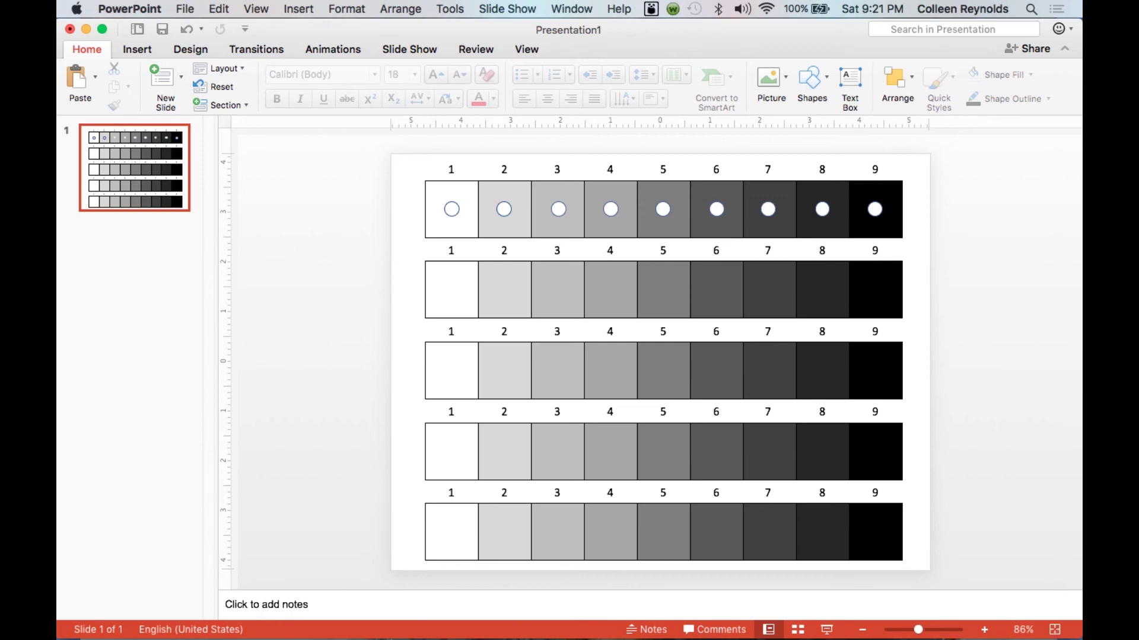
# Switch to QuickTime Player from the Dock and bring up its recording options
pyautogui.moveTo(1010, 623)
pyautogui.click(899, 623)
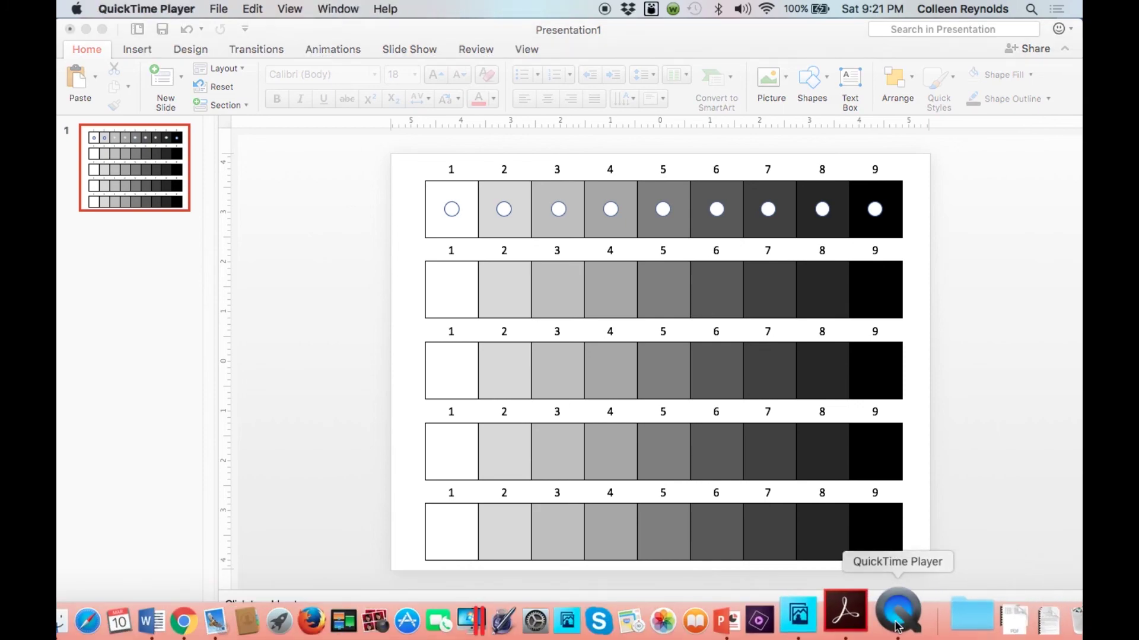
pyautogui.rightClick(898, 625)
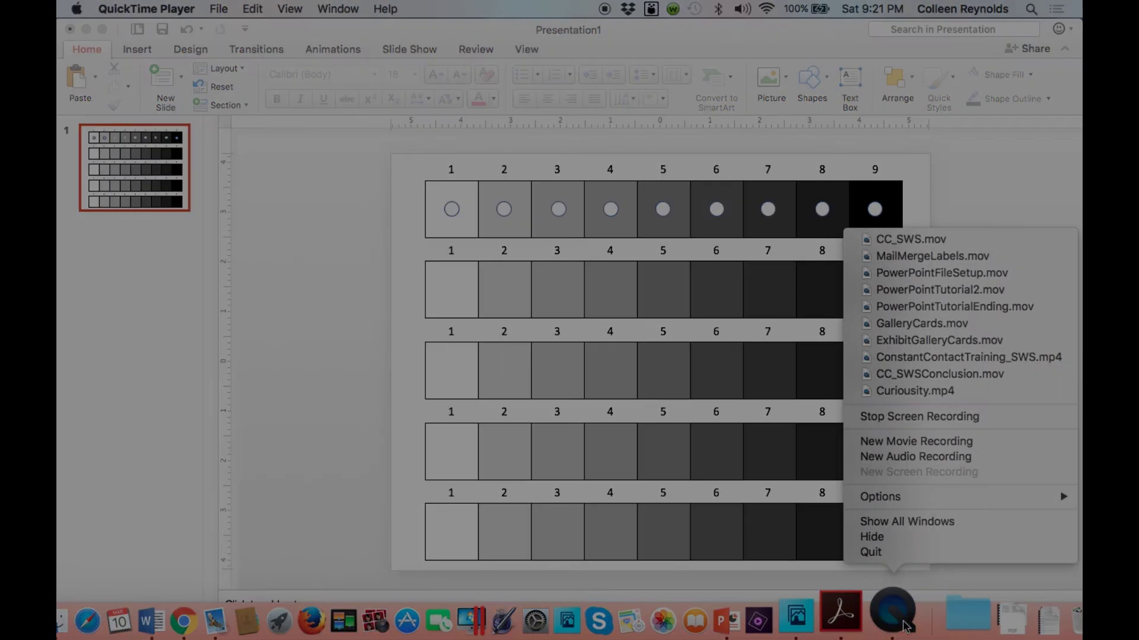